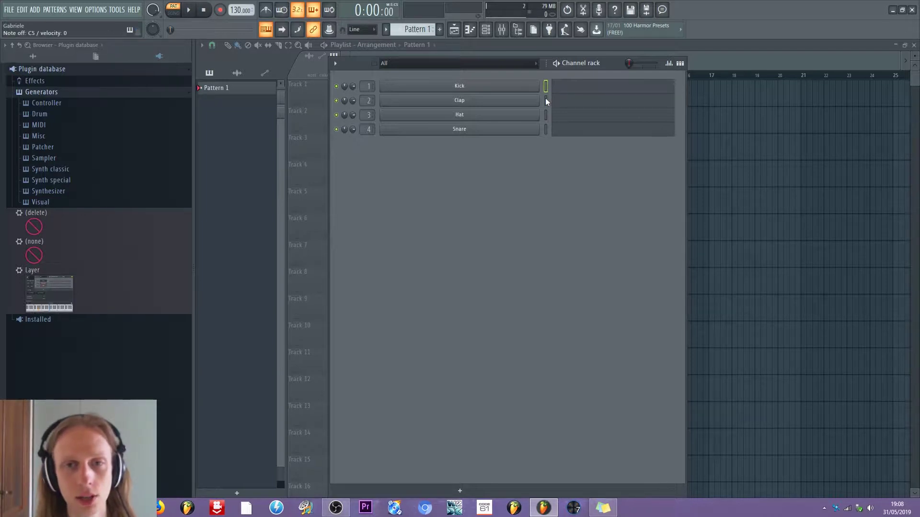
Select the Clap, Hat and Snare channels one after another in the Channel rack.
left_click(546, 100)
left_click(546, 114)
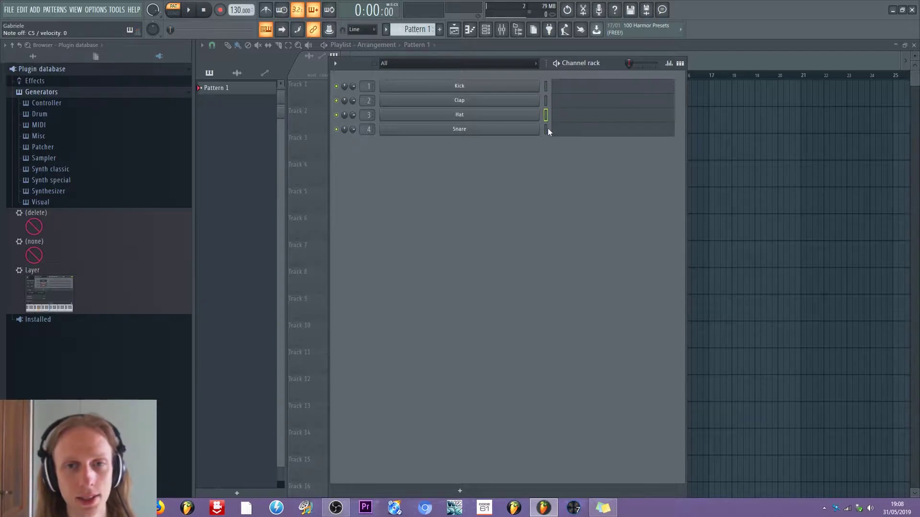
left_click(546, 129)
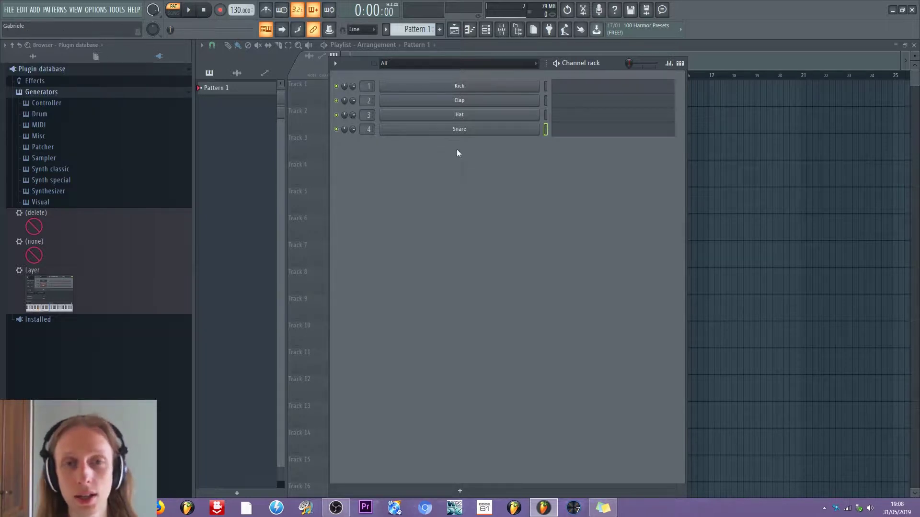
Replace the Kick channel with the FPC drum machine and move its plugin window below the channel list.
right_click(472, 86)
mouse_move(575, 169)
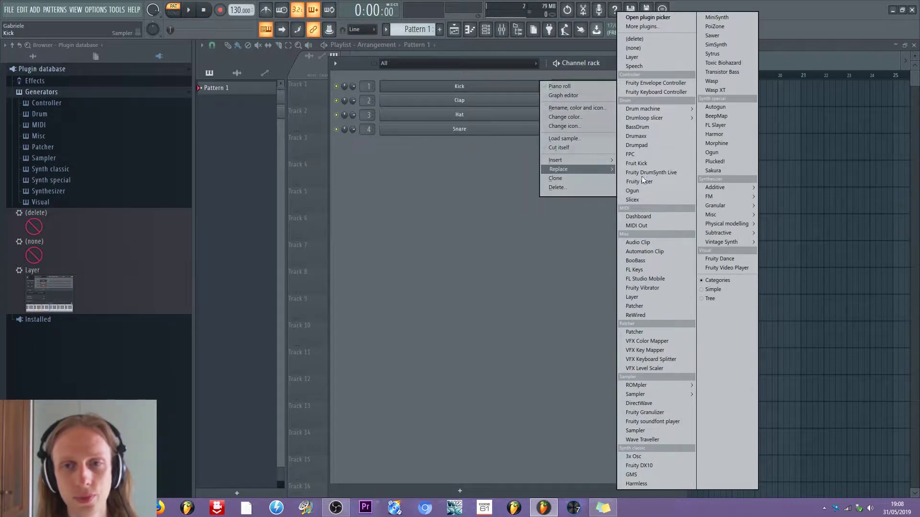
left_click(630, 154)
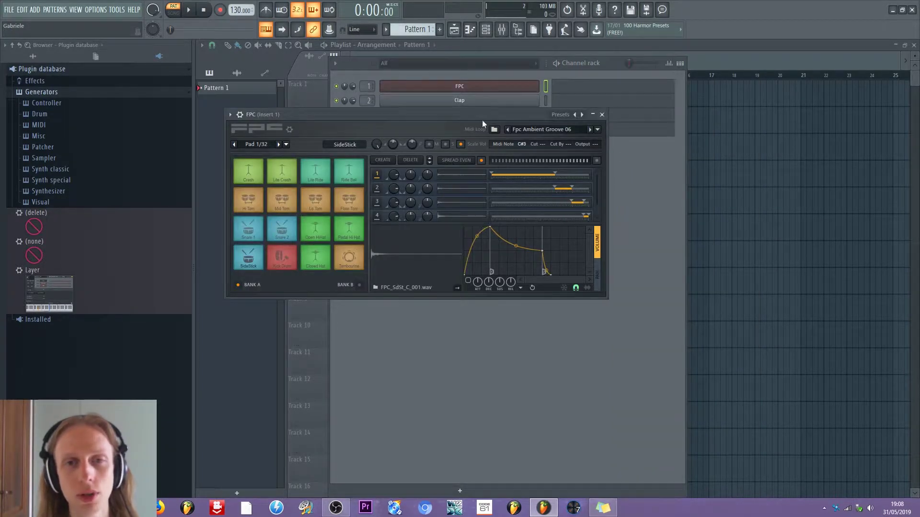
left_click_drag(467, 114, 533, 138)
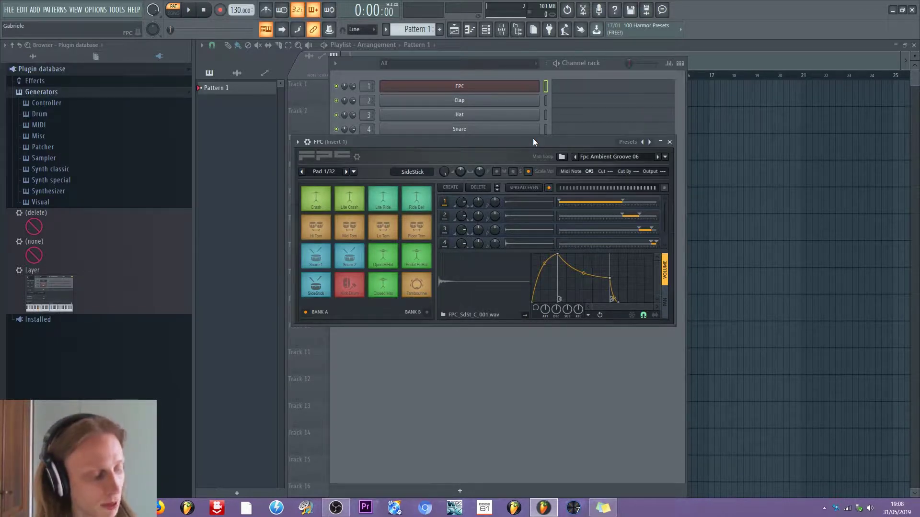
Audition the Kick Drum pad and the notes around C3 on the keyboard in FPC's channel settings, ending back in the plugin view.
left_click(349, 285)
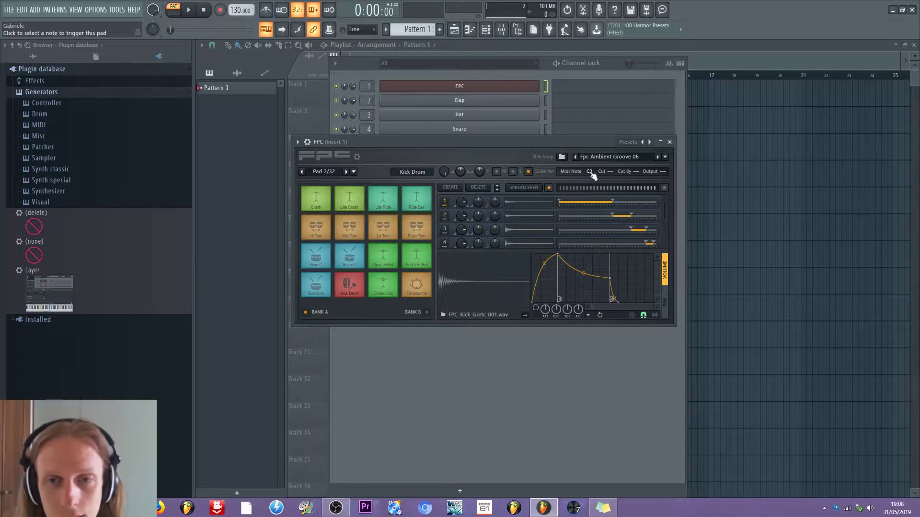
left_click(353, 295)
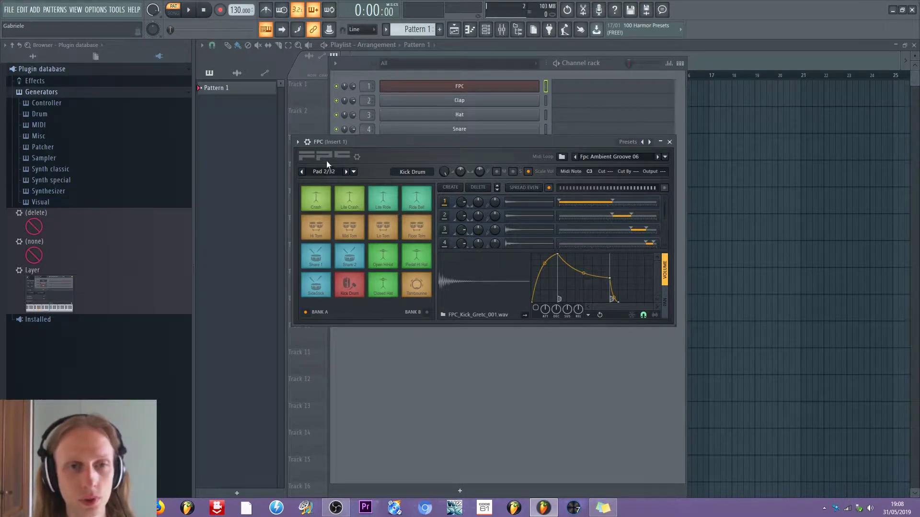
left_click(307, 142)
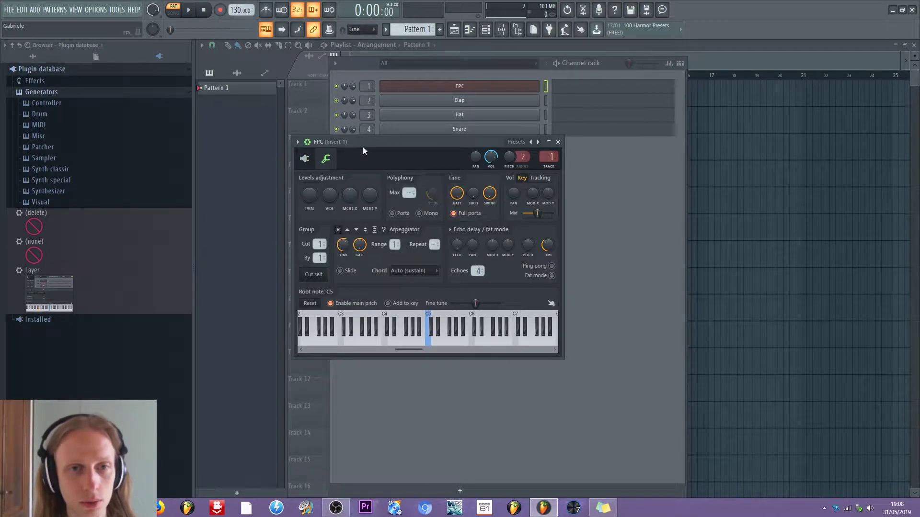
left_click_drag(363, 142, 366, 123)
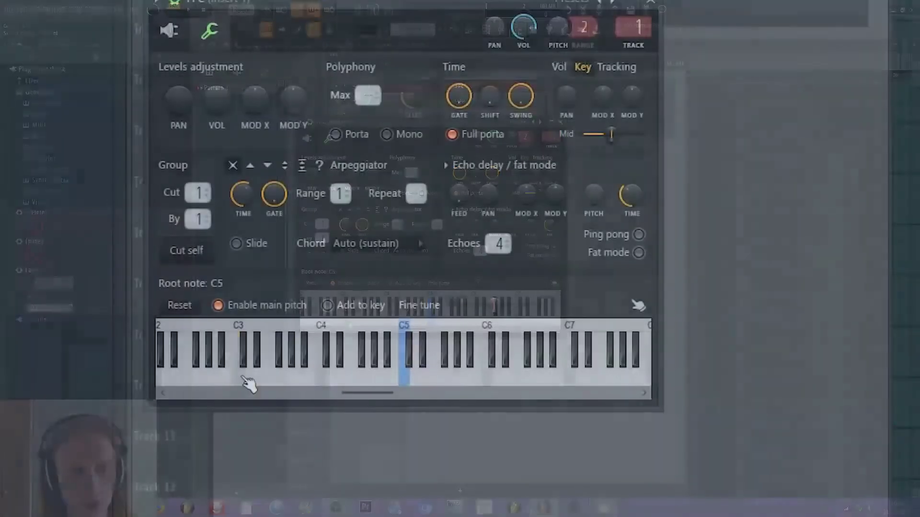
left_click(348, 326)
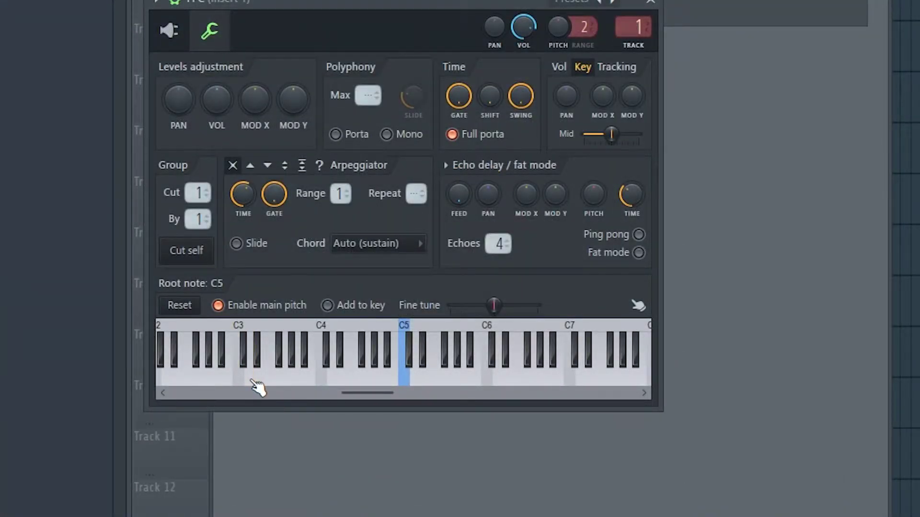
left_click(253, 381)
left_click(281, 382)
left_click(281, 361)
left_click(174, 32)
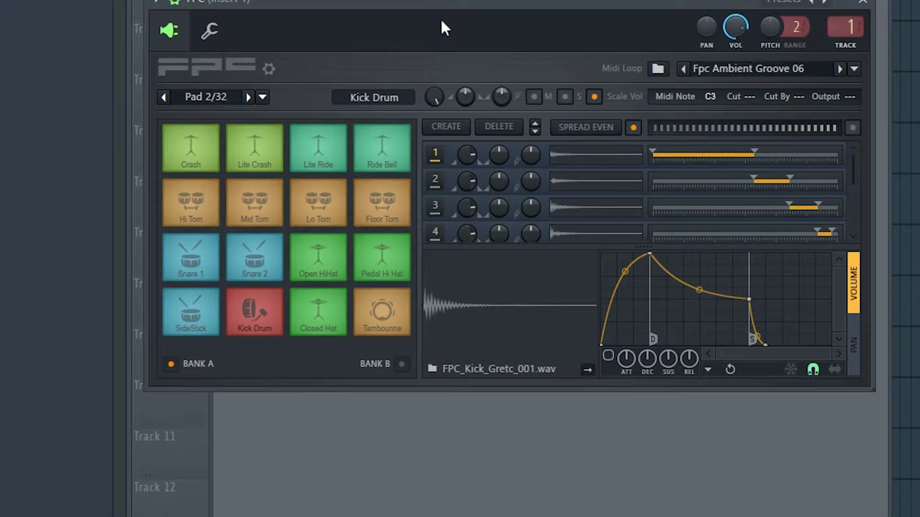
Load the Sea Spirit B preset into FPC and reposition its window.
left_click_drag(434, 3, 448, 49)
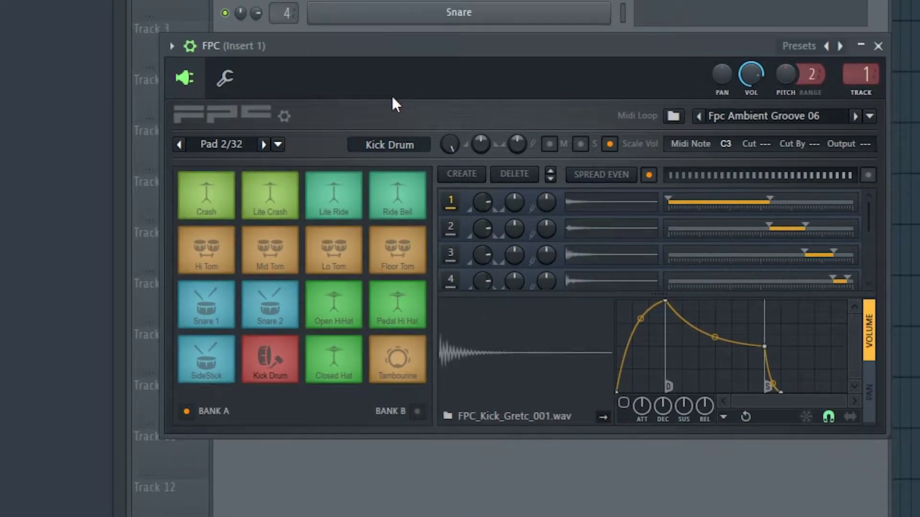
left_click(171, 45)
mouse_move(194, 95)
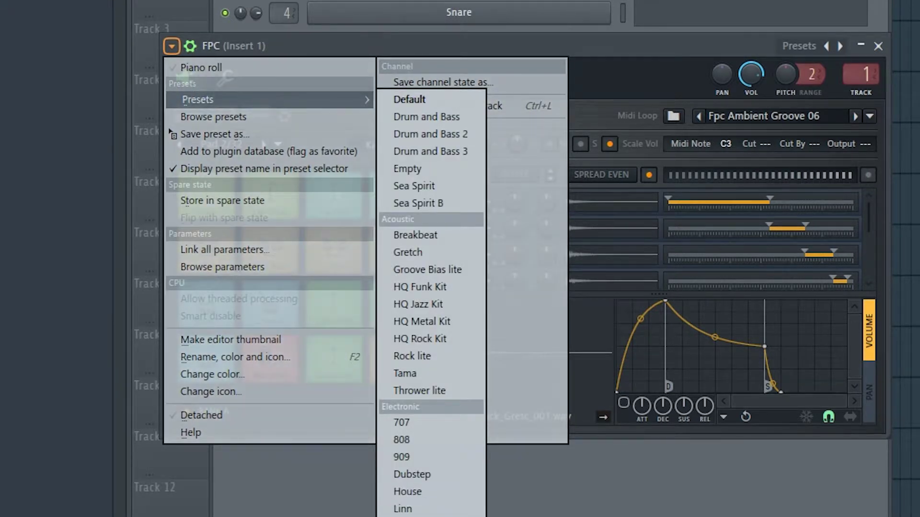
mouse_move(431, 516)
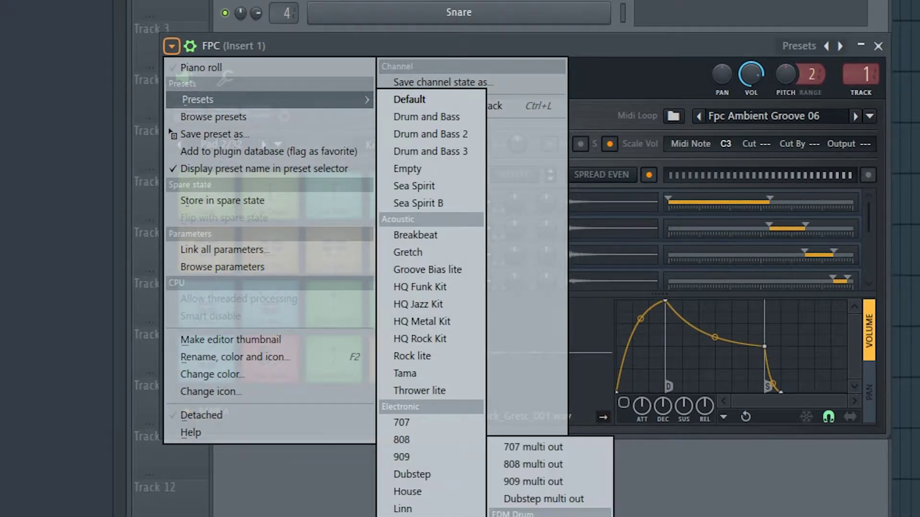
left_click(451, 202)
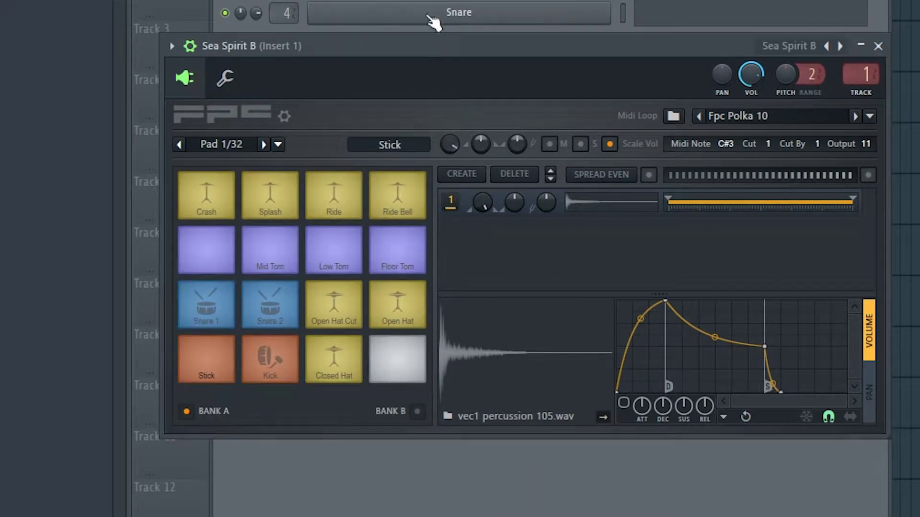
left_click_drag(426, 44, 448, 0)
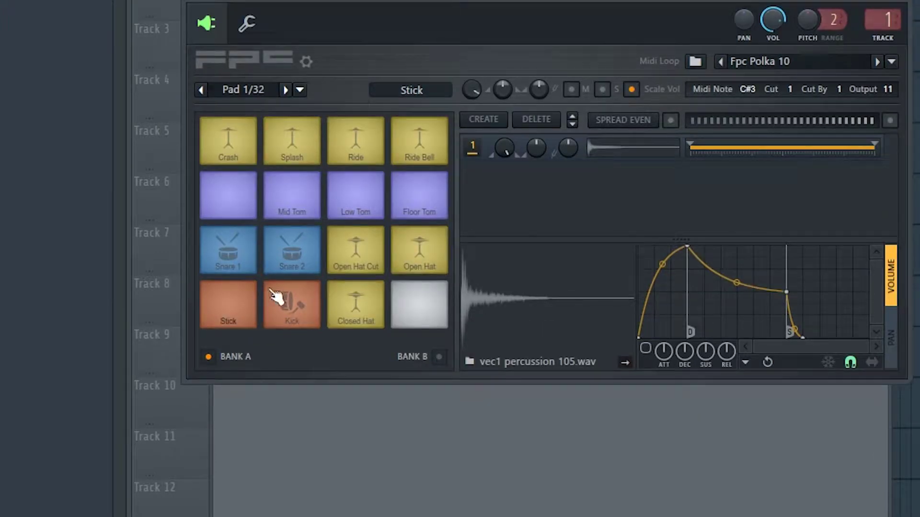
Examine the empty pad 4 in bank A and the empty pad 22 in bank B, ending back in bank A.
left_click(430, 308)
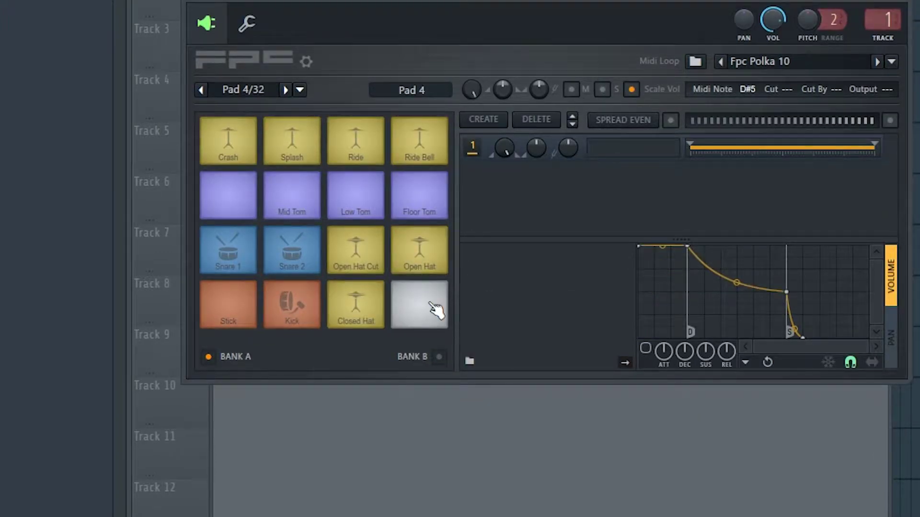
left_click(439, 359)
left_click(293, 250)
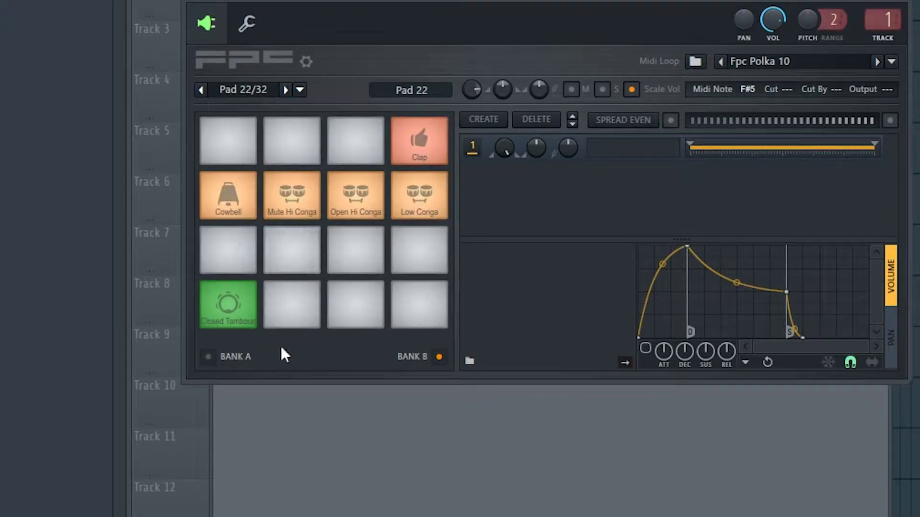
left_click(210, 357)
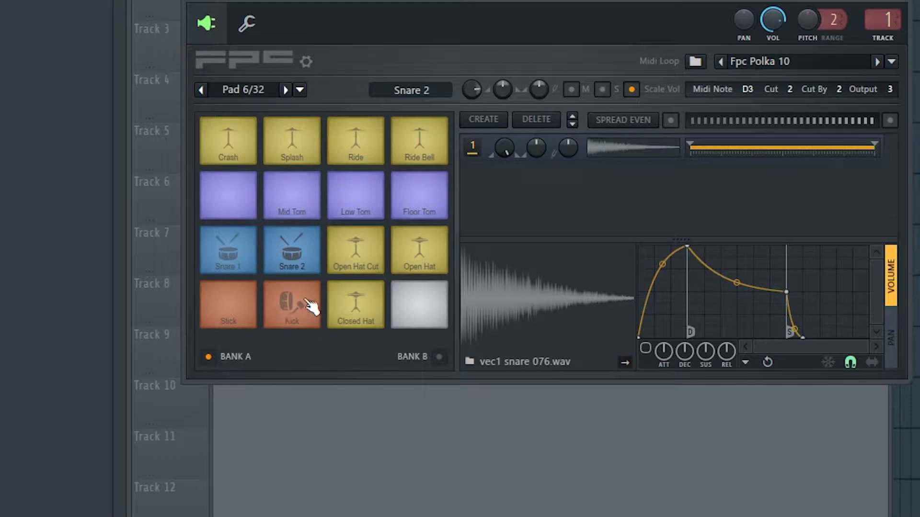
Audition the Kick, Snare 2 and Mid Tom pads in bank A.
left_click(304, 314)
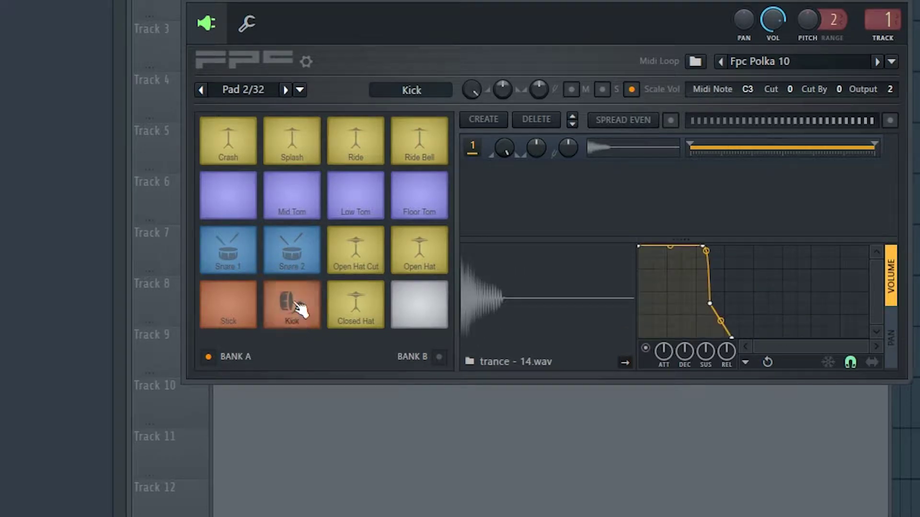
left_click(298, 247)
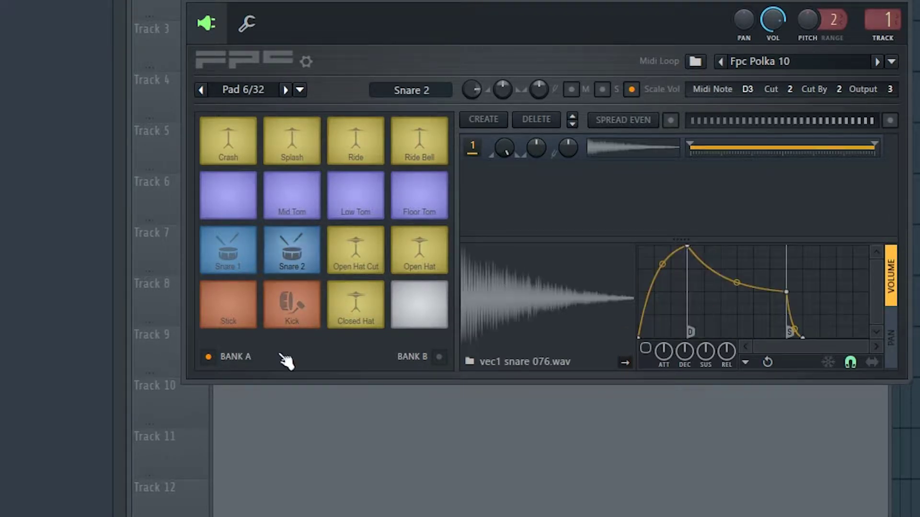
left_click(296, 199)
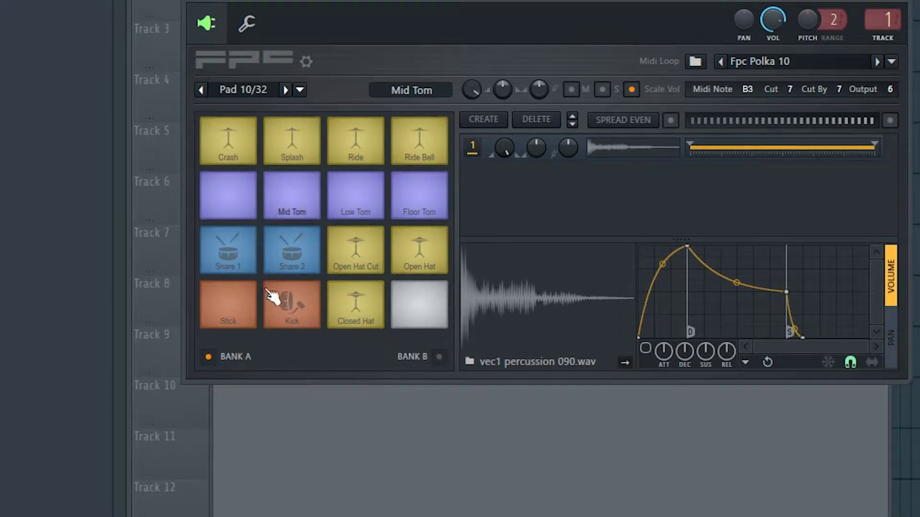
left_click(294, 311)
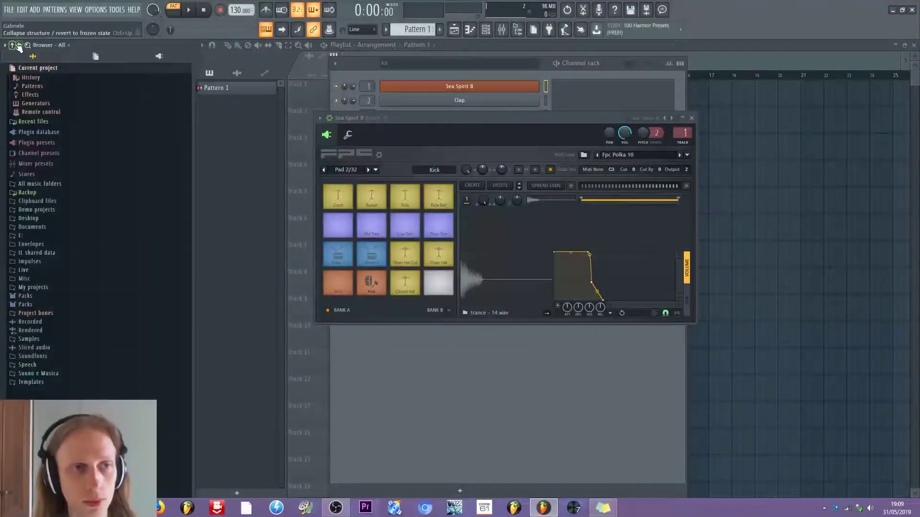
Load the BD(010) sample from the Bassdrums folder in Packs onto the empty pad 4.
left_click(13, 45)
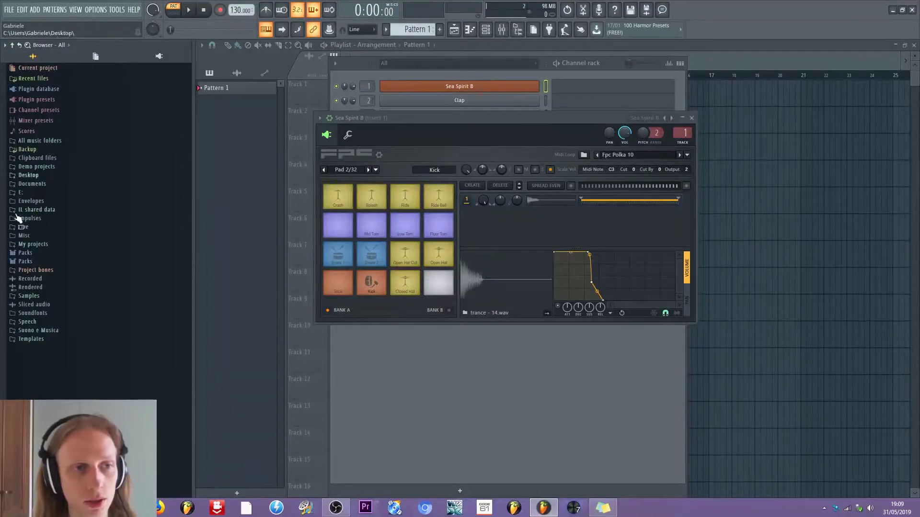
left_click(25, 261)
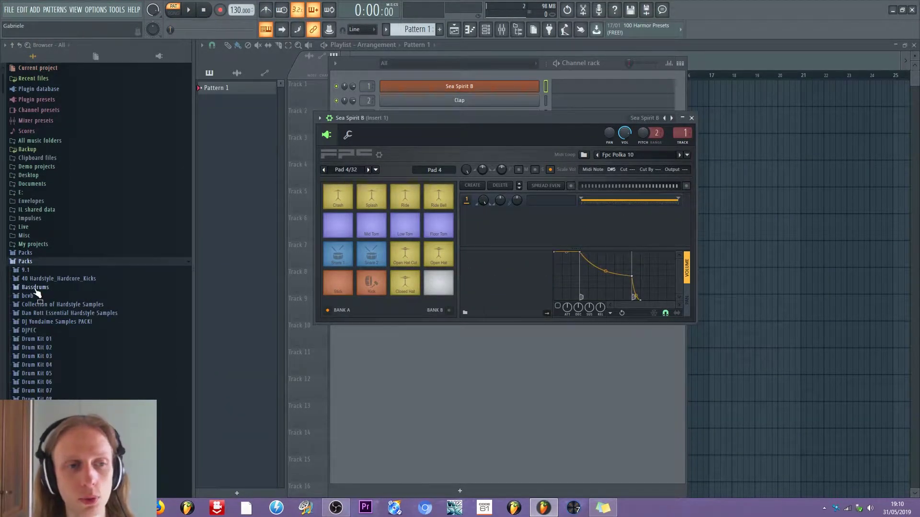
left_click(35, 288)
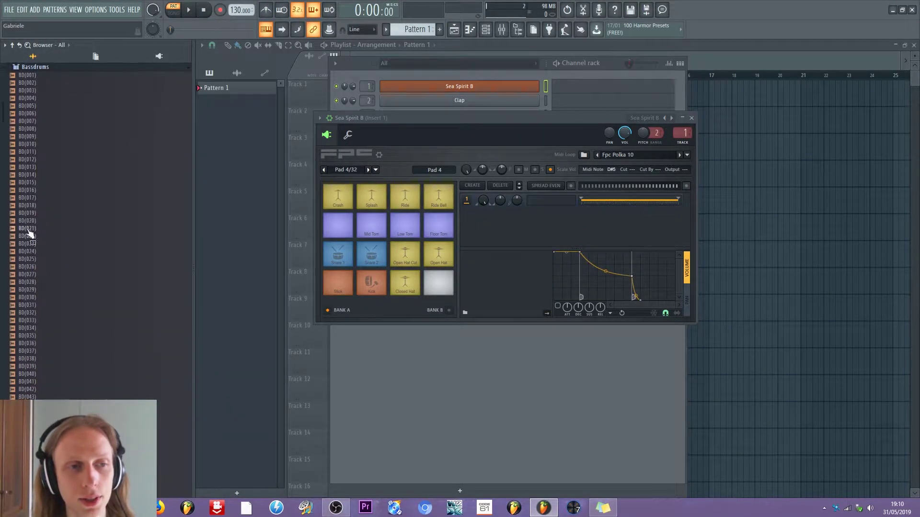
left_click_drag(35, 144, 438, 279)
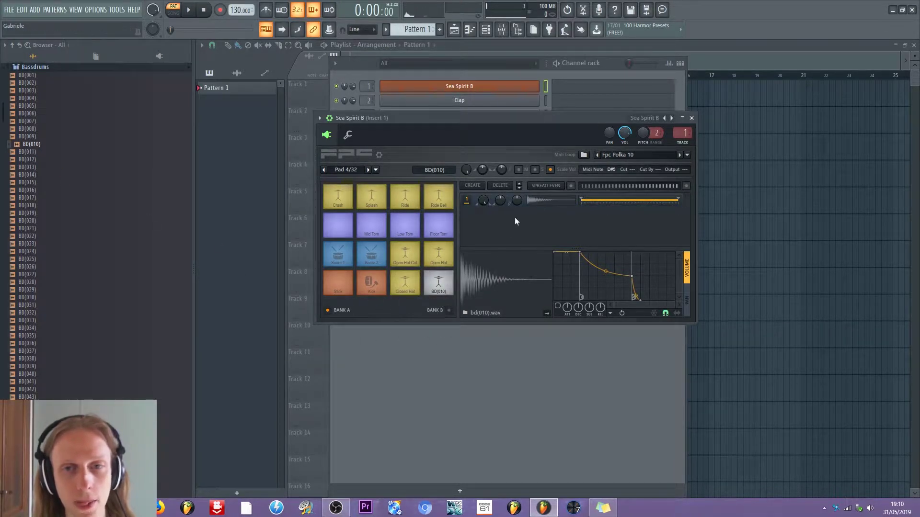
Assign MIDI note B2 (Acoustic Bass Drum) to the BD(010) pad and move the FPC window out of the way.
left_click(614, 170)
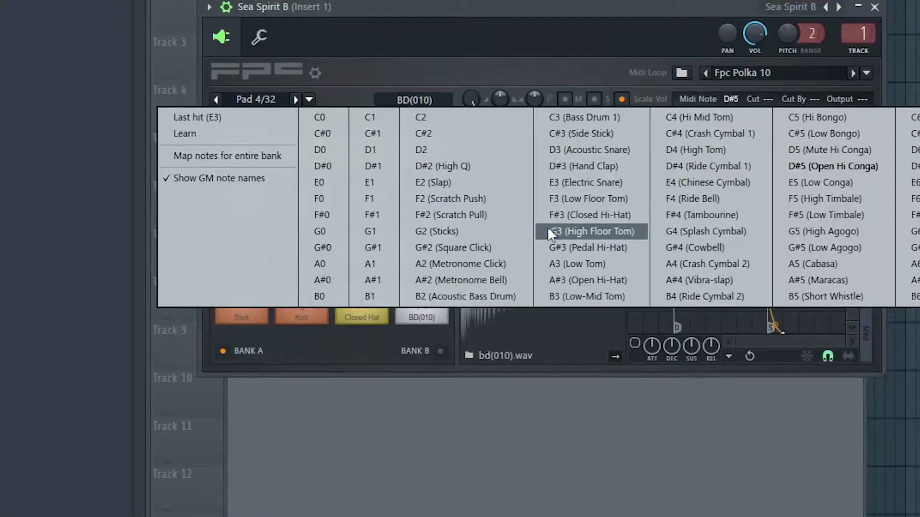
left_click(453, 296)
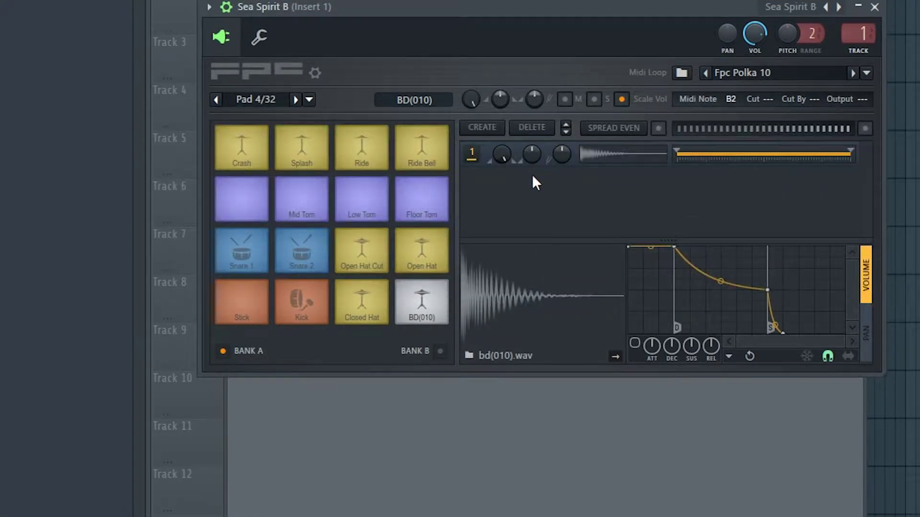
left_click_drag(553, 7, 518, 0)
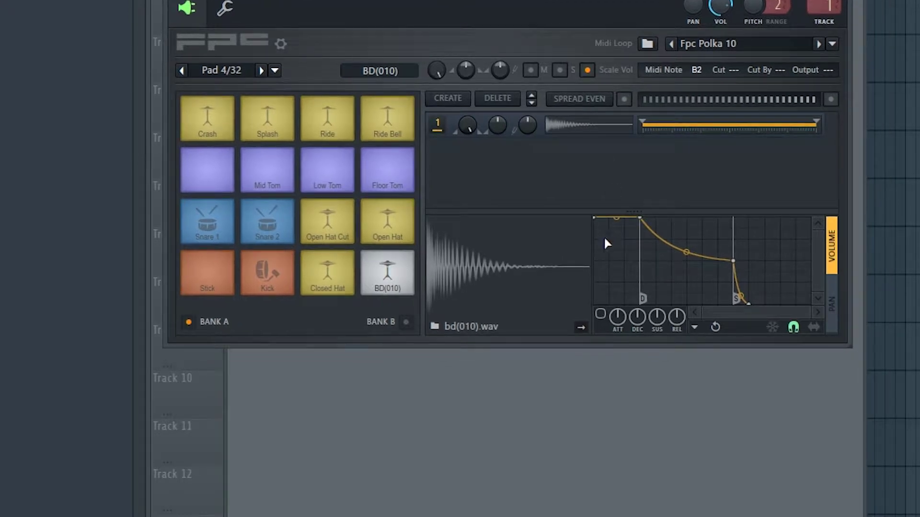
Enable the volume envelope of the BD(010) layer and shape it into an immediate peak with a short decay to zero.
left_click(600, 313)
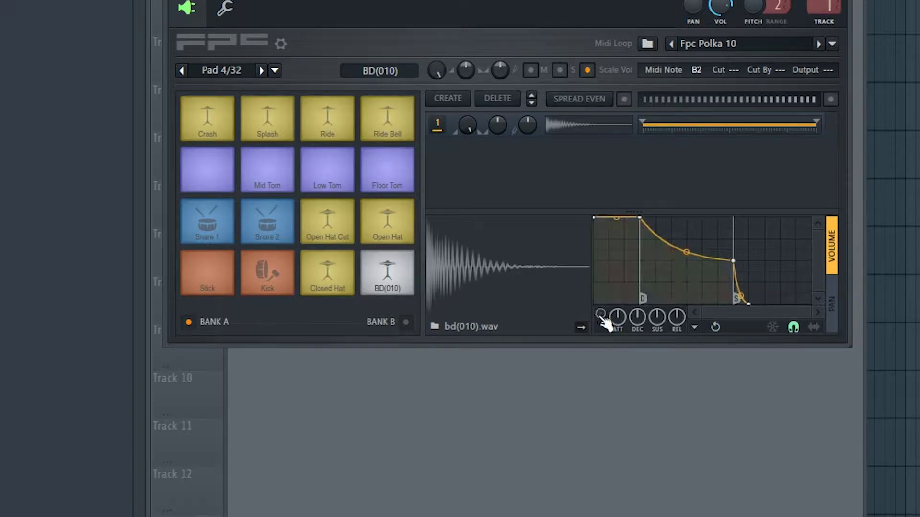
left_click_drag(640, 216, 595, 218)
left_click_drag(736, 261, 616, 315)
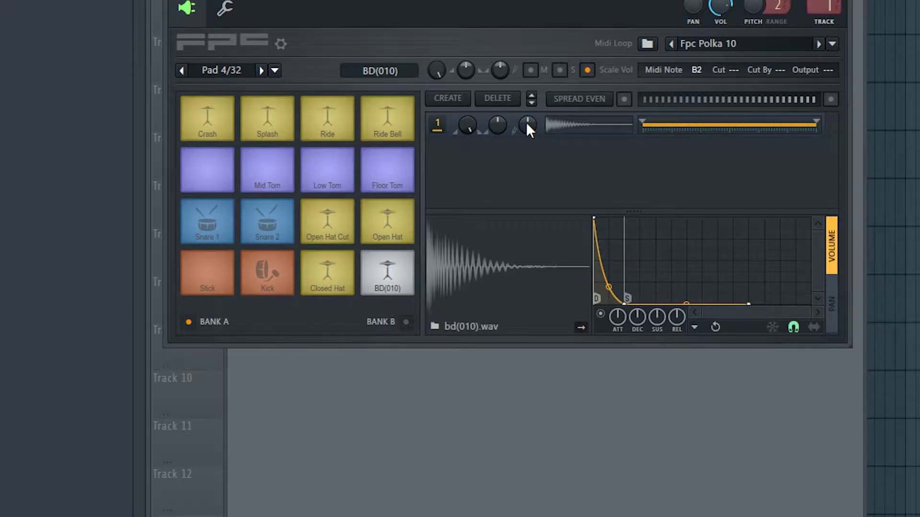
Try a different pan for the BD(010) layer and reset it to its default.
left_click_drag(500, 123, 466, 125)
left_click(500, 124, "alt")
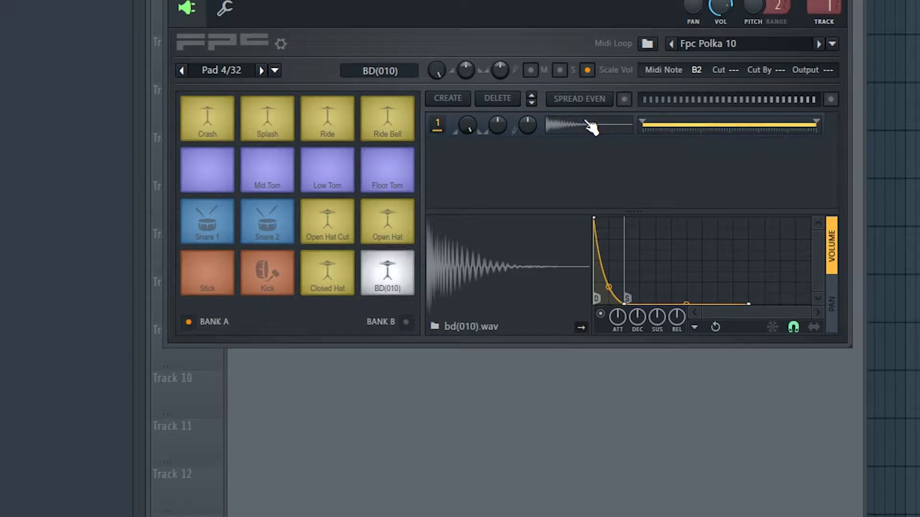
Add the BD(023) sample as a second layer on the BD(010) pad, then select the first layer.
left_click_drag(72, 314, 483, 166)
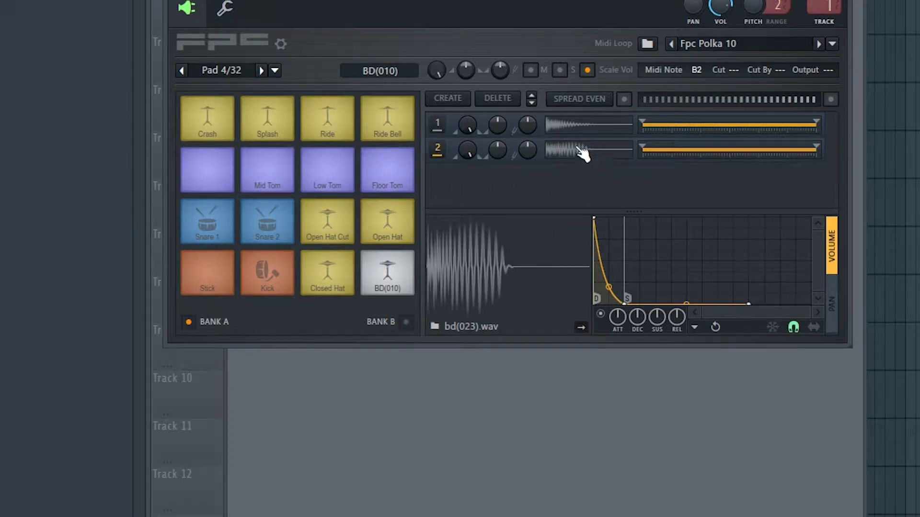
left_click(584, 128)
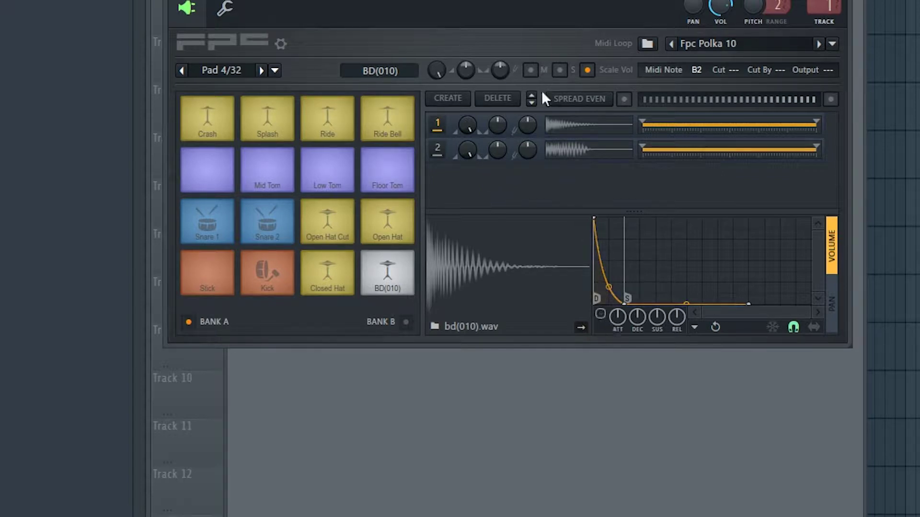
Try muting the BD(010) pad and unmute it again.
left_click(539, 70)
right_click(537, 68)
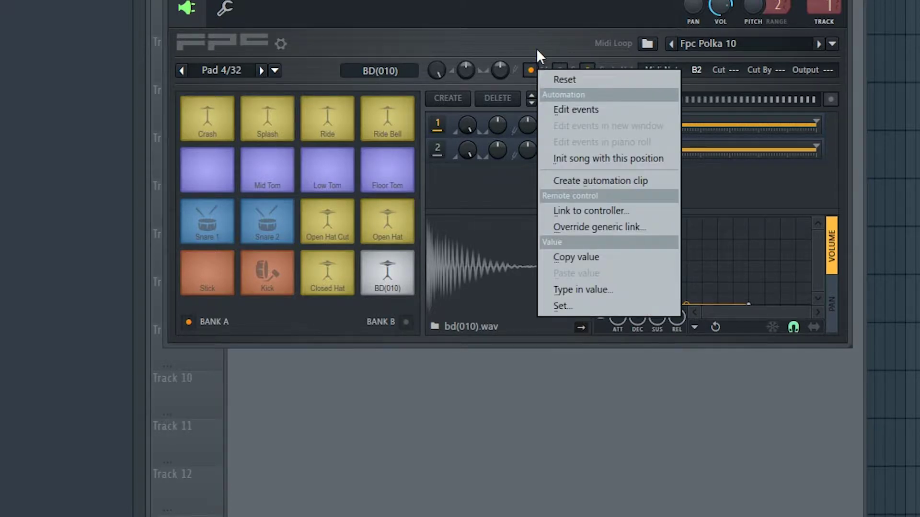
left_click(536, 47)
left_click(531, 71)
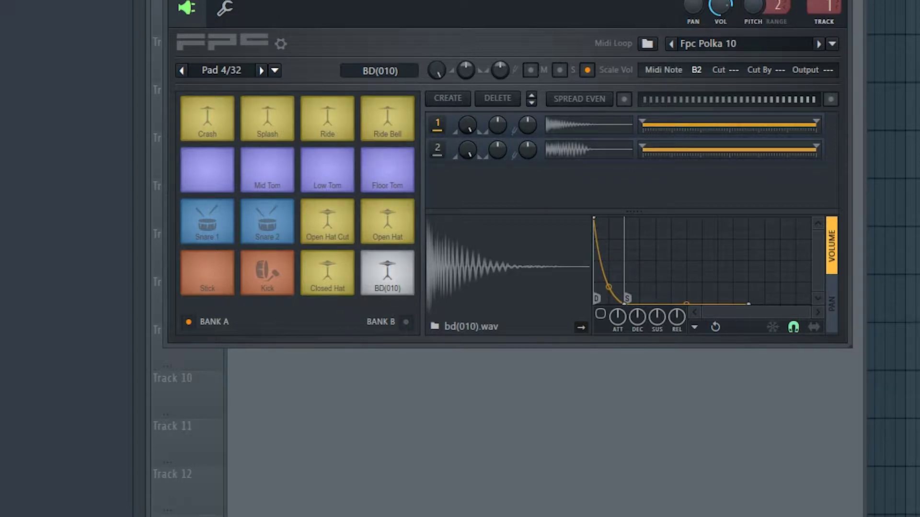
In the MIDI settings, lower the start of the note-on velocity curve to zero, making it a straight diagonal, and accept it.
key("F10")
left_click(382, 358)
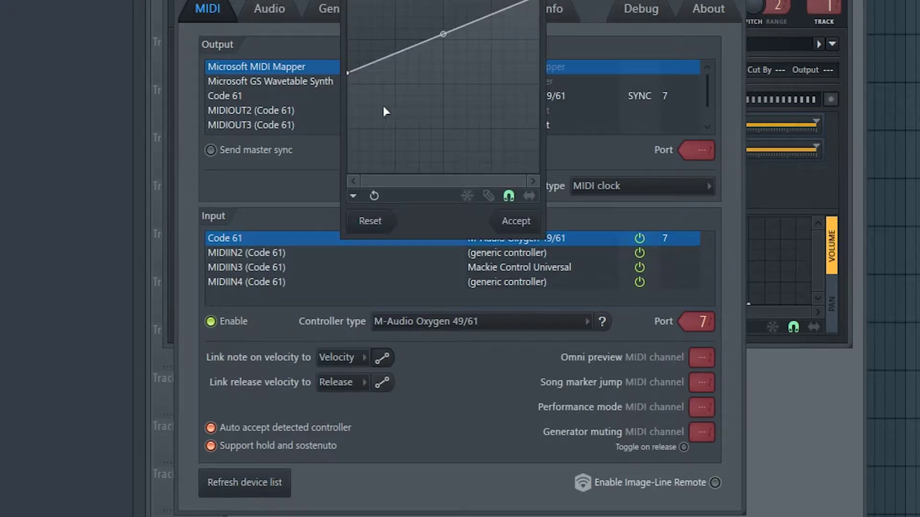
left_click_drag(342, 78, 375, 172)
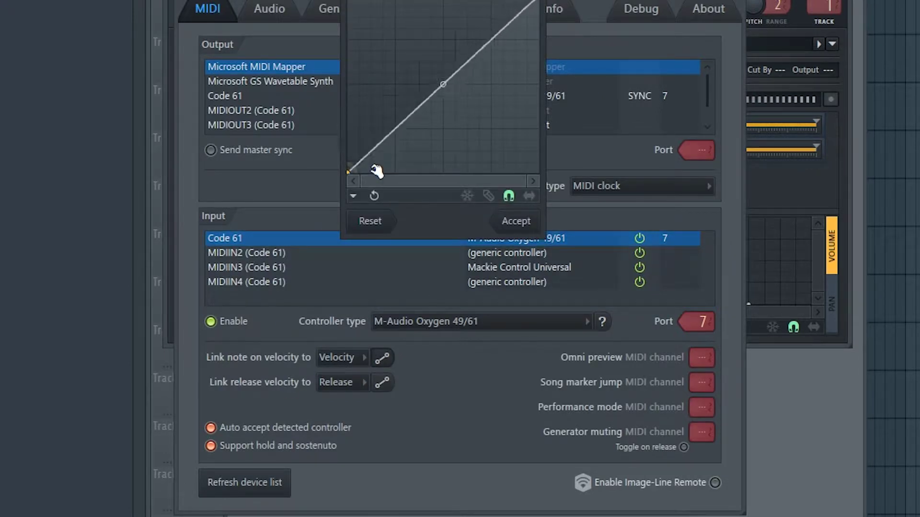
left_click(516, 221)
key("F10")
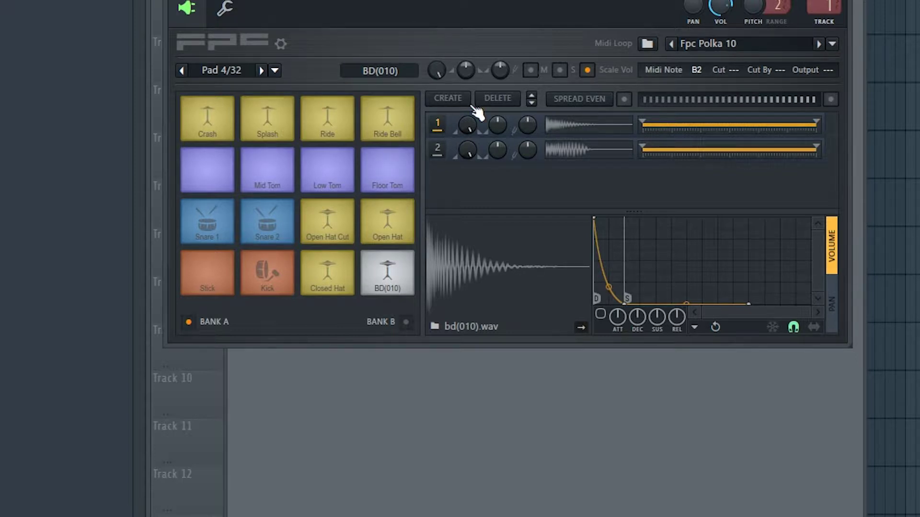
Turn off Scale Vol for the BD(010) pad as a trial and turn it back on.
left_click(588, 70)
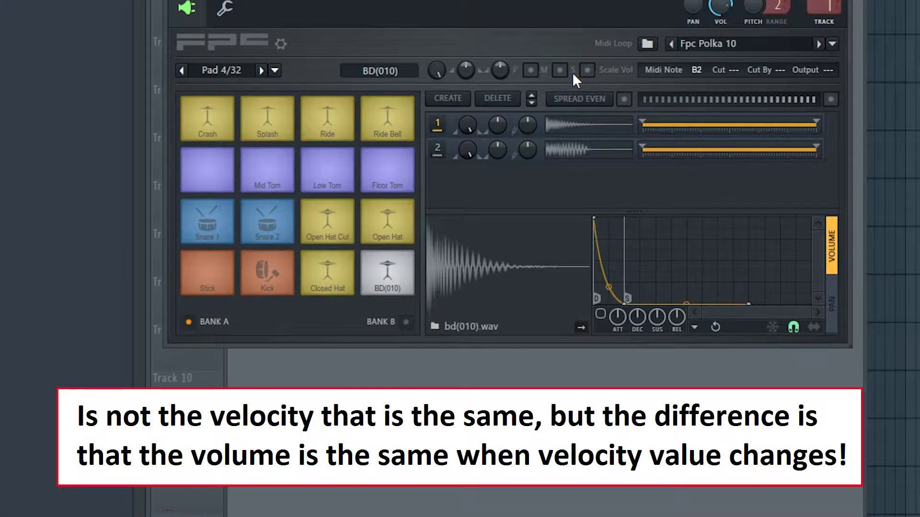
left_click(587, 70)
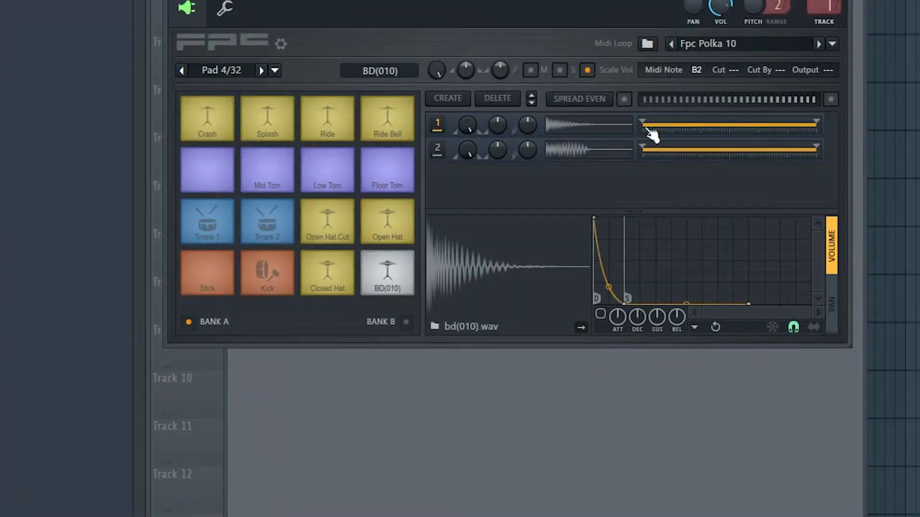
Try a velocity split on the BD(010) pad, with the first layer on low velocities and the second on high velocities.
left_click_drag(817, 126, 704, 128)
mouse_move(644, 127)
left_mouse_down()
mouse_move(671, 127)
mouse_move(635, 128)
left_mouse_up()
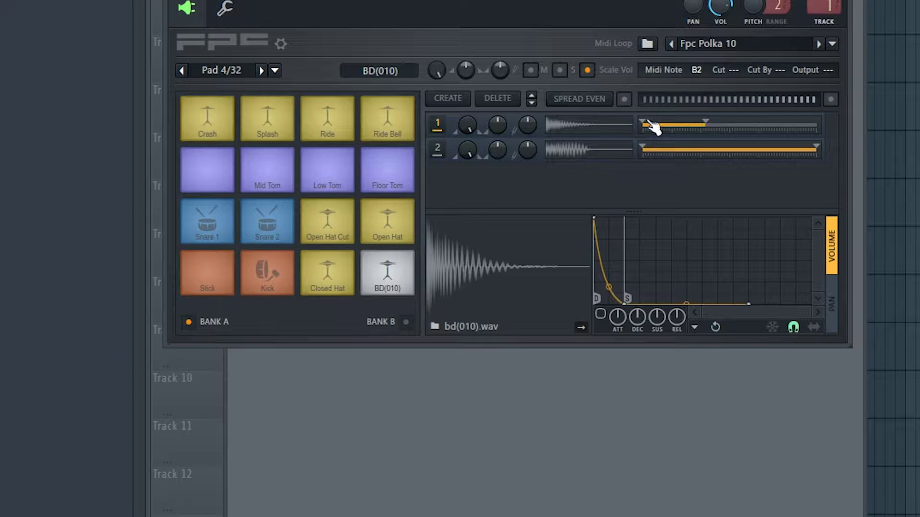
left_click_drag(706, 129, 716, 136)
mouse_move(653, 154)
left_mouse_down()
mouse_move(715, 164)
mouse_move(705, 163)
mouse_move(712, 172)
left_mouse_up()
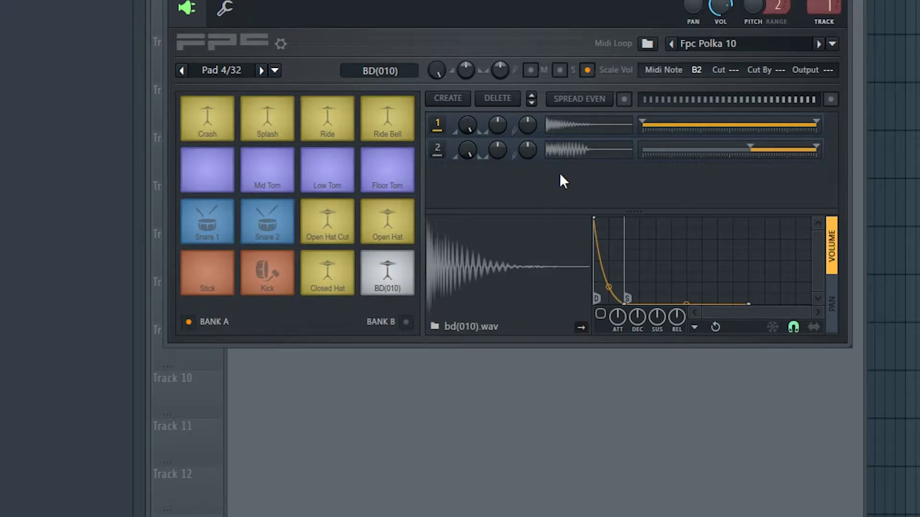
Delete the BD(023) layer from the BD(010) pad.
left_click(438, 150)
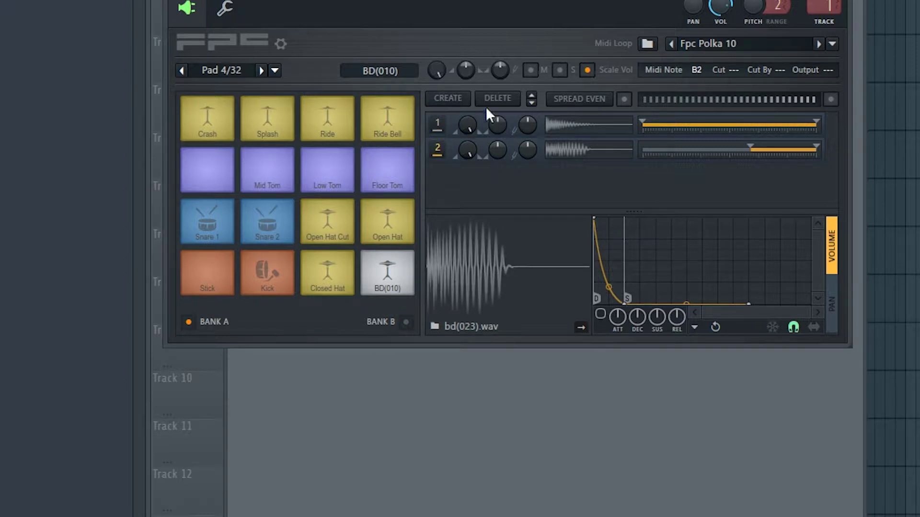
left_click(503, 102)
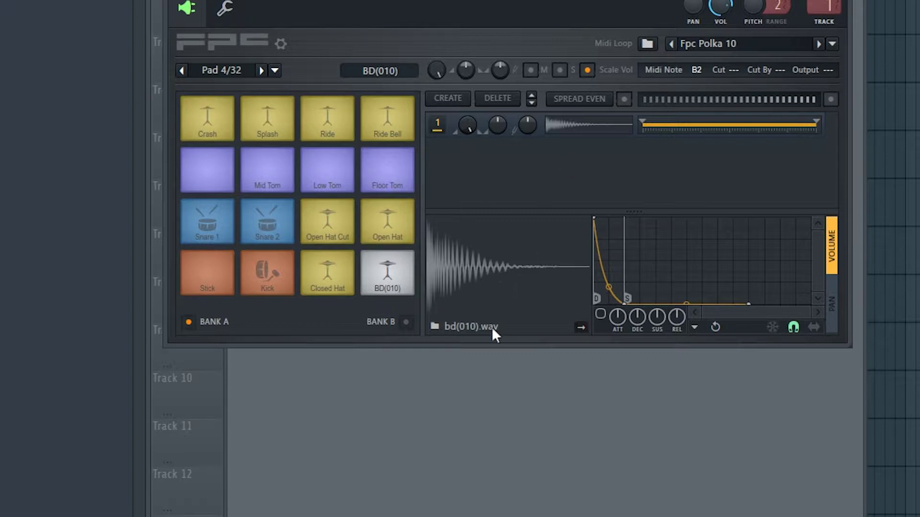
Replace the remaining layer's sample with Attack Clap 03.wv from the Claps sample folder.
left_click(434, 328)
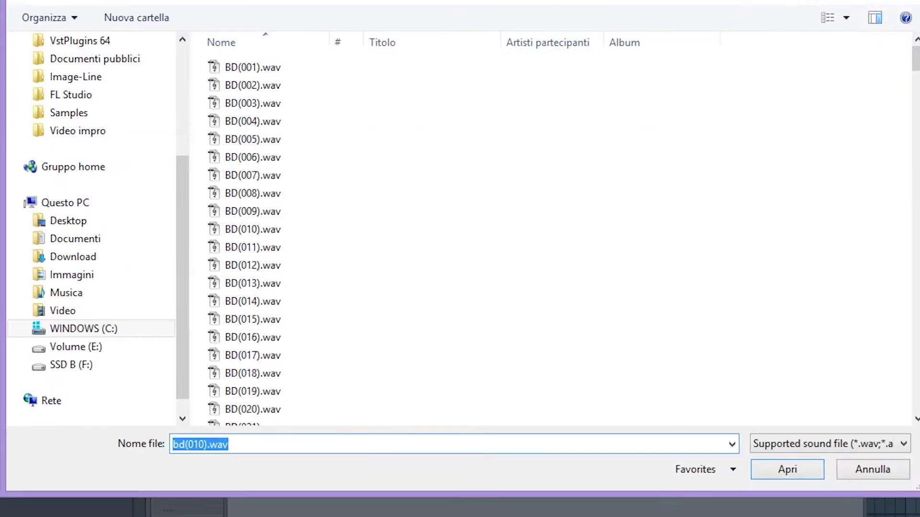
left_click(271, 108)
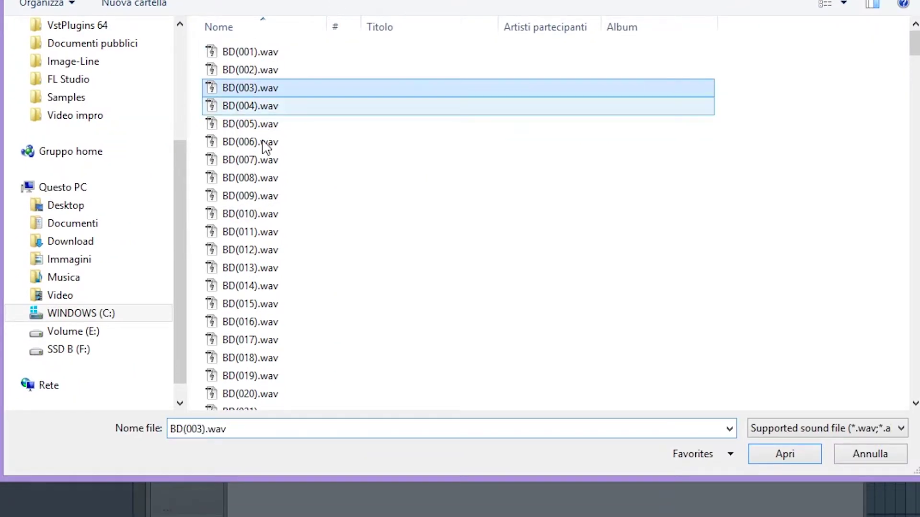
left_click(264, 231)
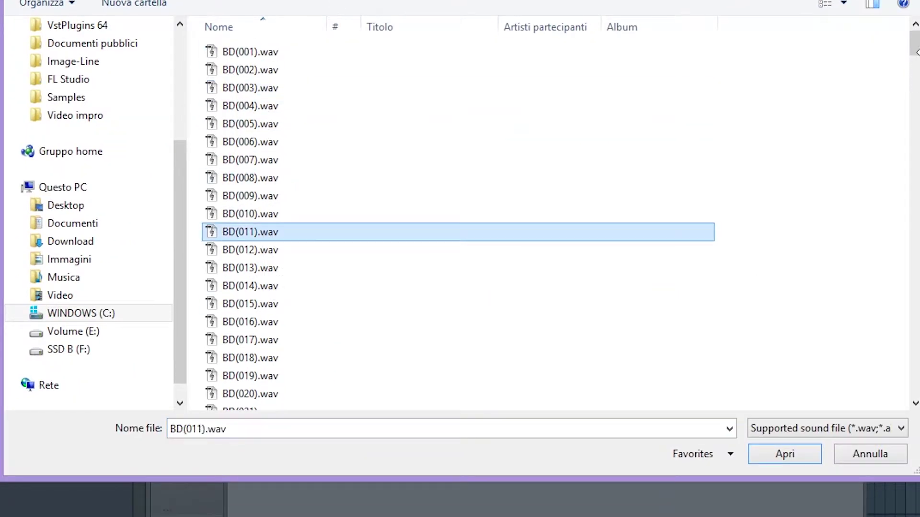
key("BackSpace")
left_click(294, 249)
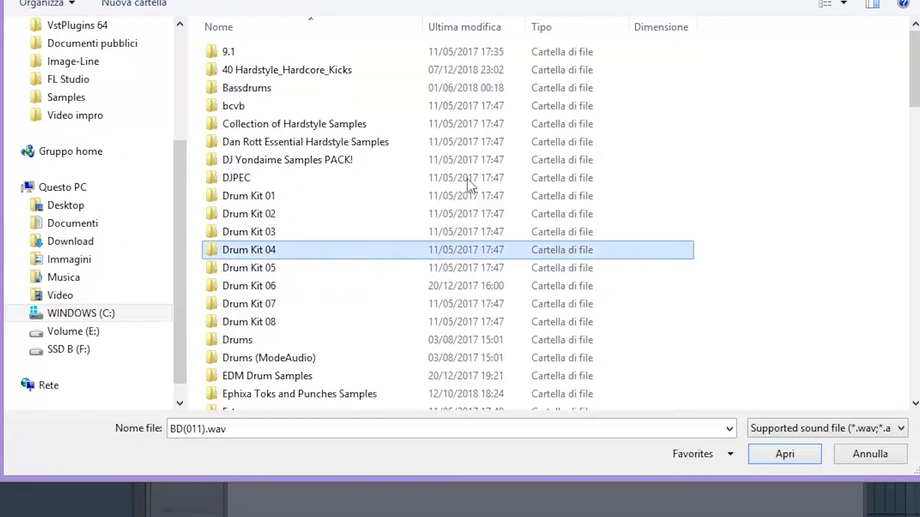
scroll(284, 222, "down", 3)
double_click(285, 221)
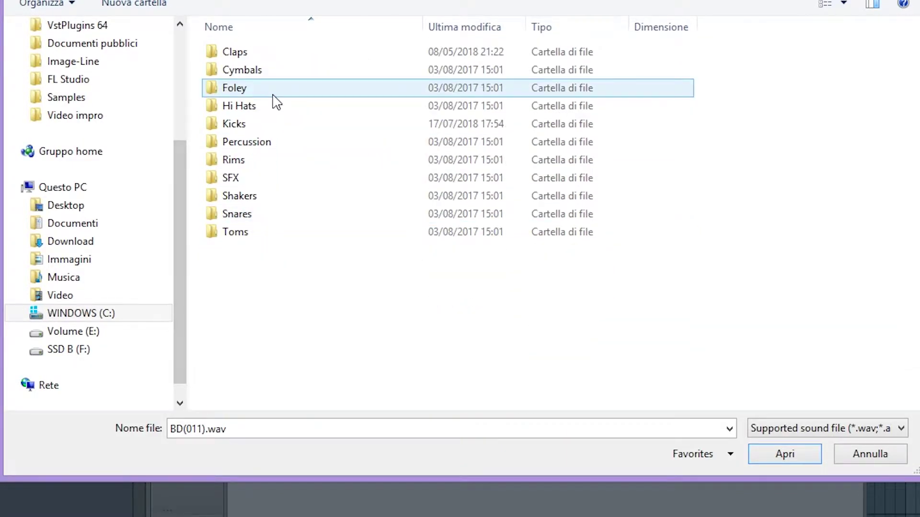
double_click(249, 52)
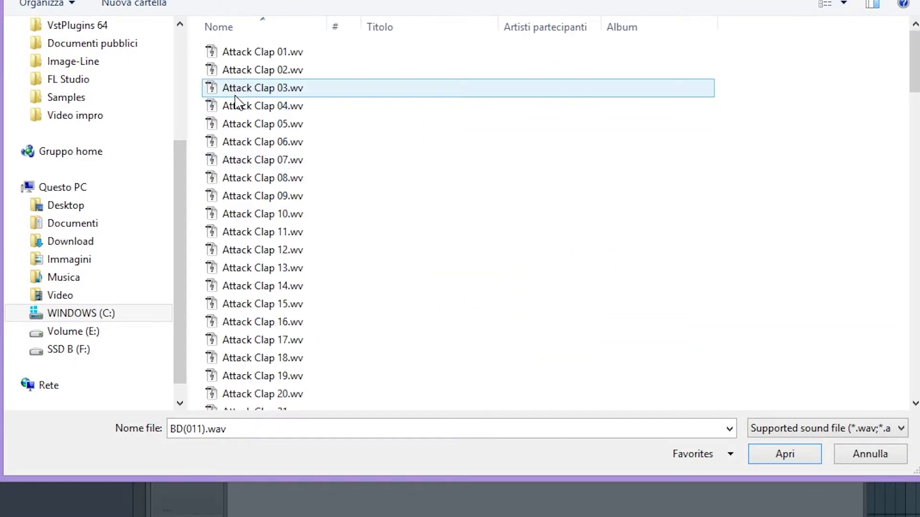
left_click(247, 92)
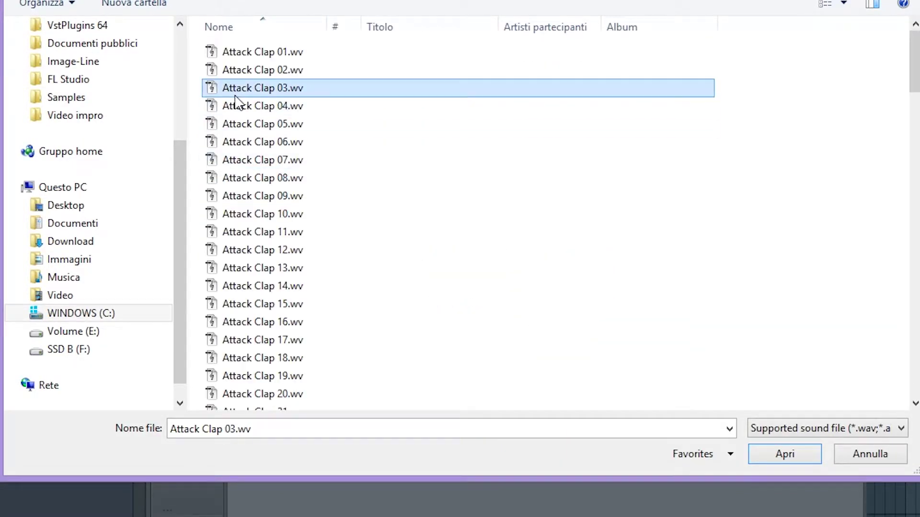
double_click(270, 89)
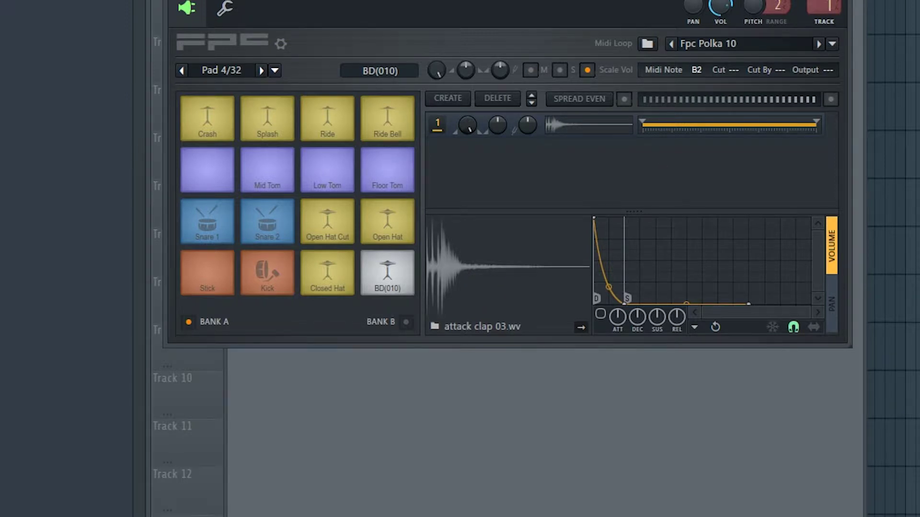
Open the piano roll of the Sea Spirit B channel and fill its BD(010) row with consecutive notes.
left_click(837, 0)
right_click(600, 0)
left_click(618, 0)
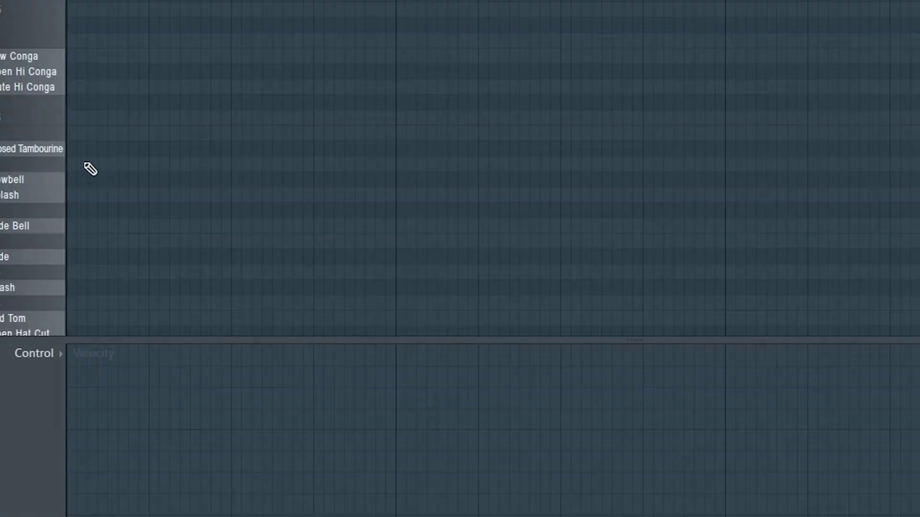
scroll(159, 163, "down", 5)
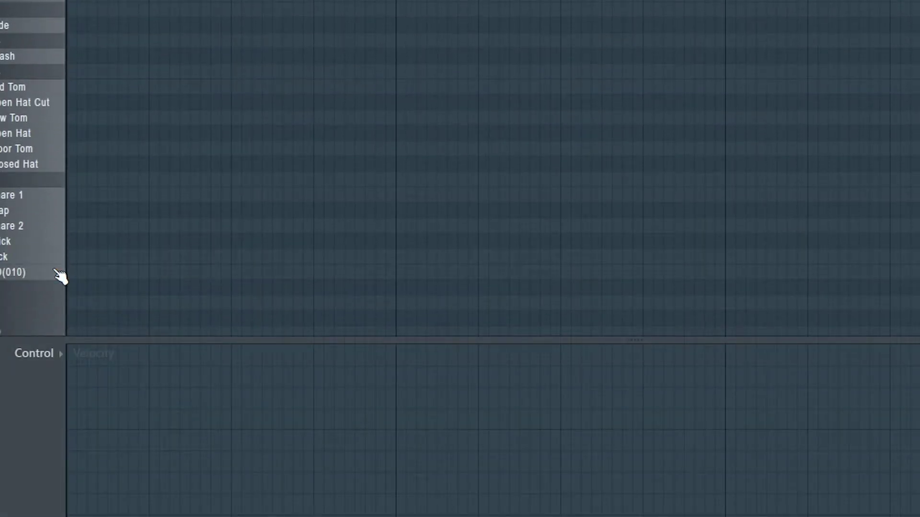
left_click(108, 273)
left_click_drag(107, 272, 74, 273)
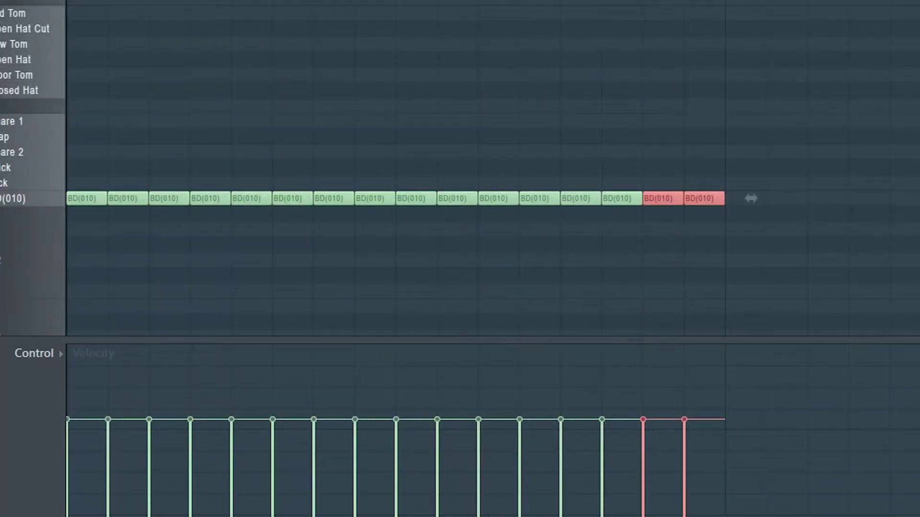
Return to FPC, try Cut and Cut By group 0 on the BD(010) pad, and play the pattern to compare the sound.
key("F6")
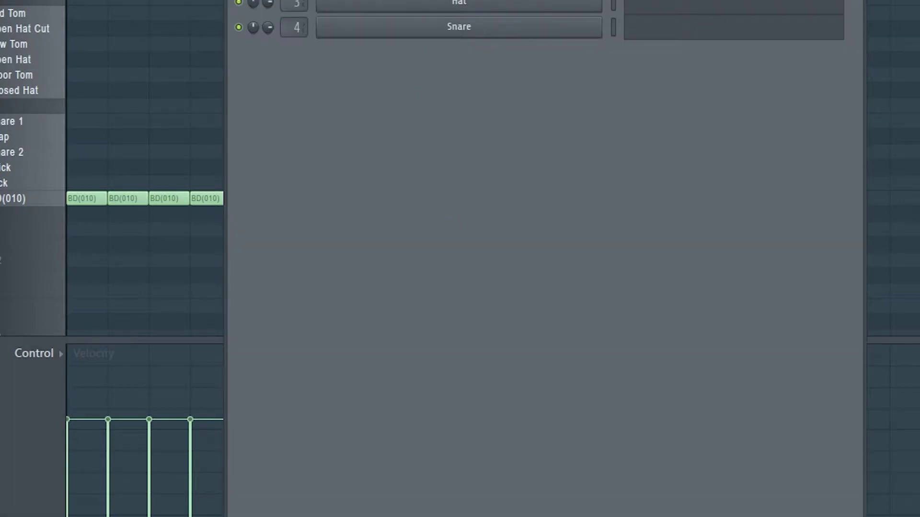
left_click(451, 1)
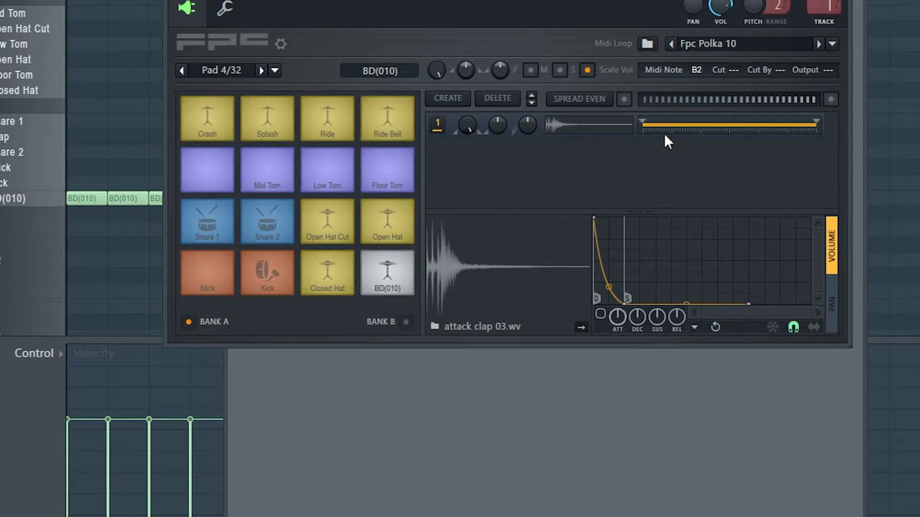
left_click_drag(736, 68, 780, 65)
key("space")
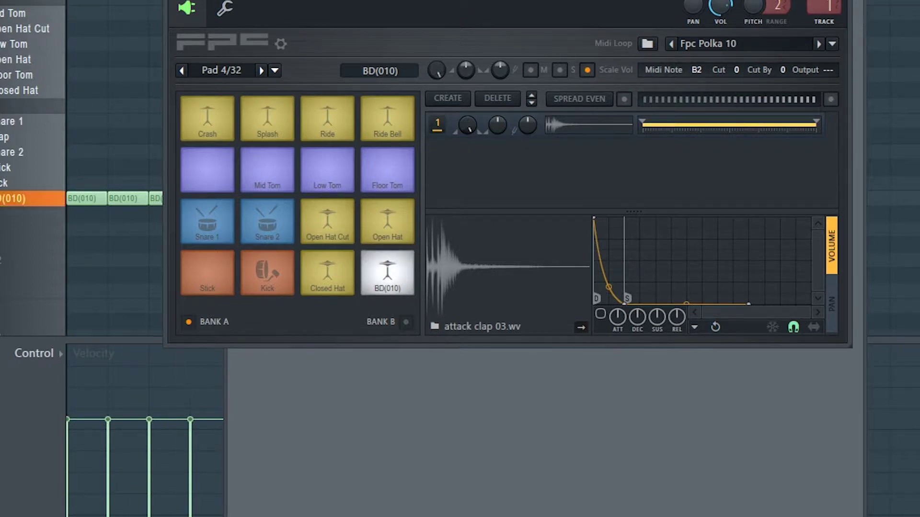
left_click_drag(735, 70, 781, 76)
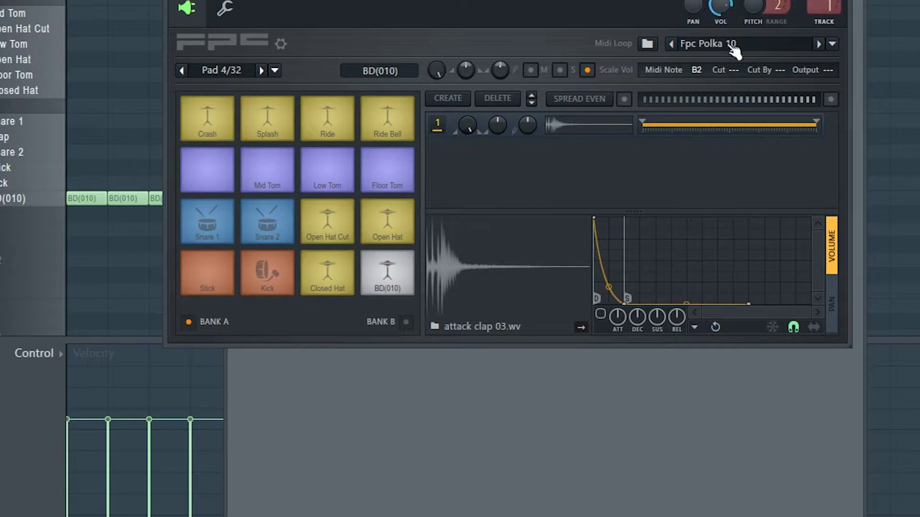
left_click_drag(737, 73, 784, 71)
scroll(732, 65, "down", 1)
scroll(775, 70, "down", 1)
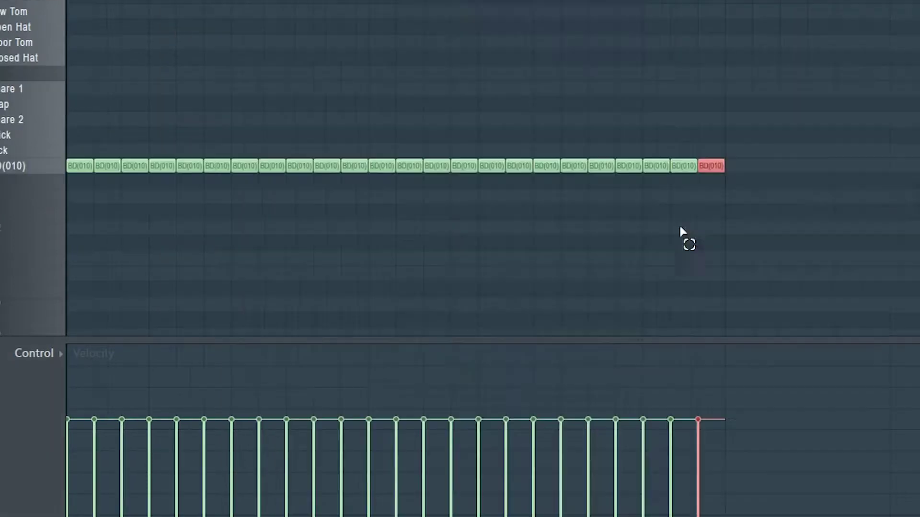
Select all BD(010) notes in the piano roll and delete them.
left_click_drag(852, 160, 90, 261)
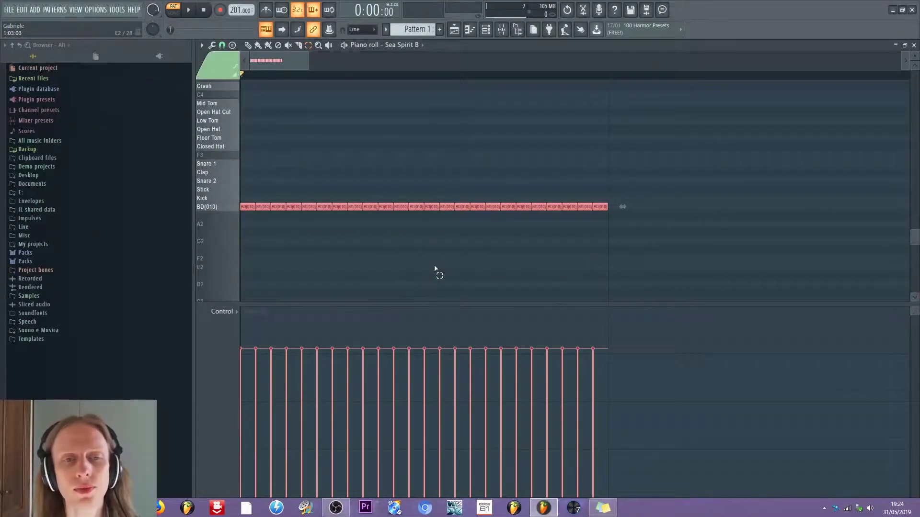
left_click_drag(653, 170, 210, 241)
key("Delete")
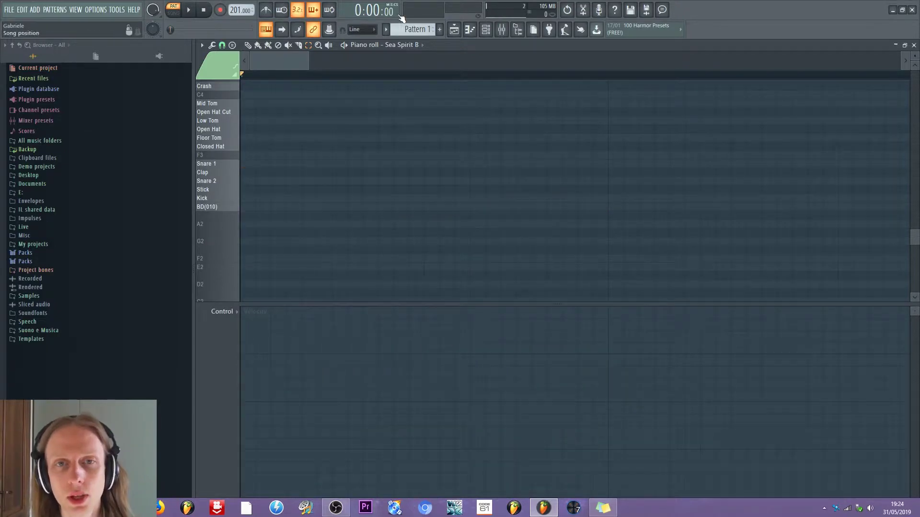
Reopen FPC from the Sea Spirit B channel and examine the cut groups of the open and closed hat pads.
left_click(486, 30)
left_click(471, 89)
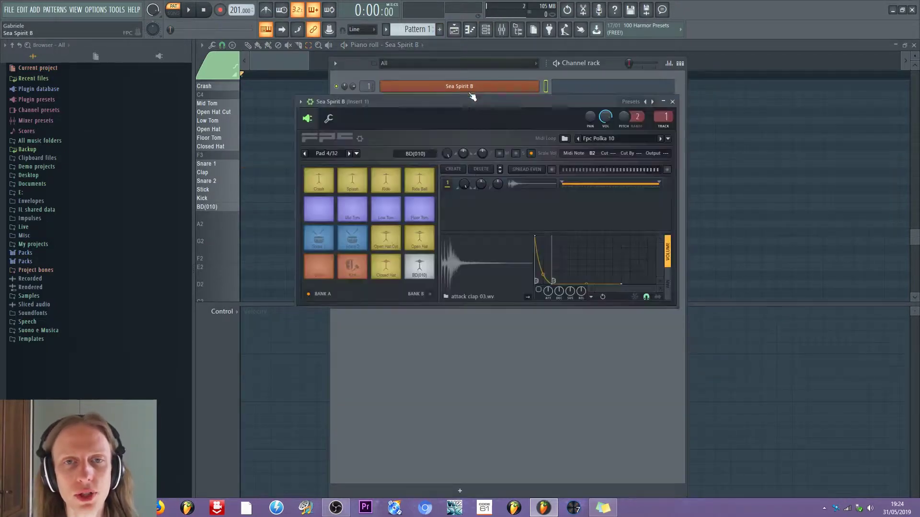
left_click(396, 238)
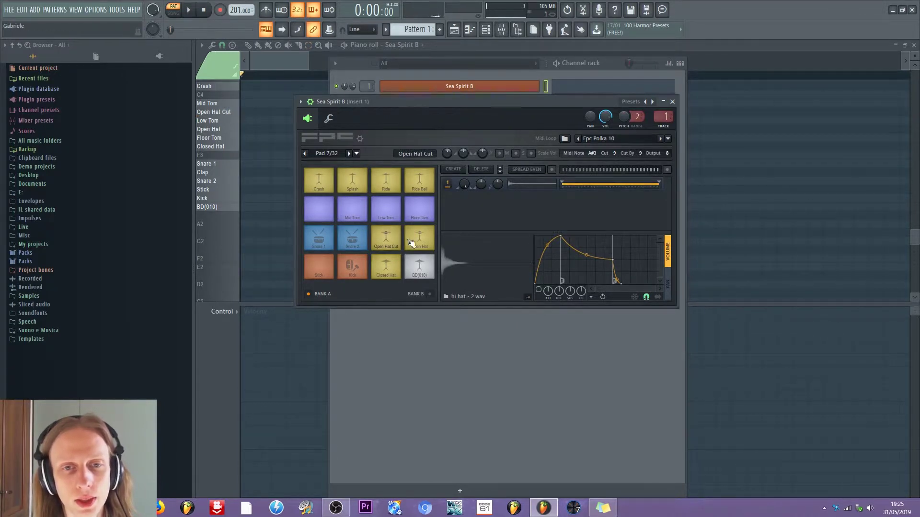
left_click(391, 272)
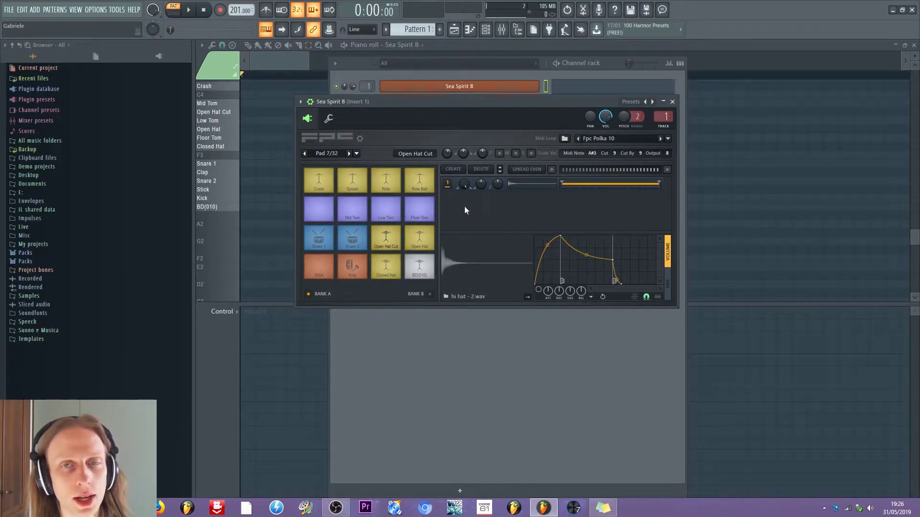
left_click(365, 239)
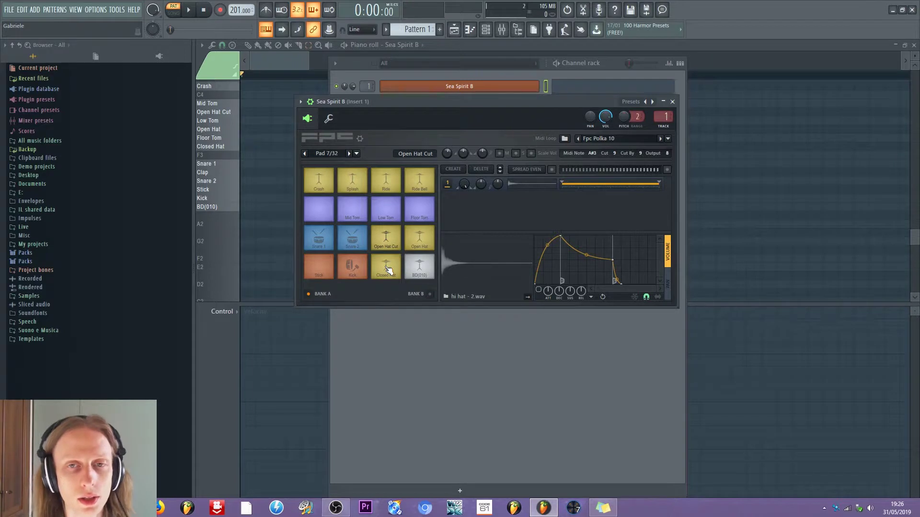
Move the FPC window below the channel list and close the piano roll of the Sea Spirit B channel.
left_click_drag(411, 102, 429, 192)
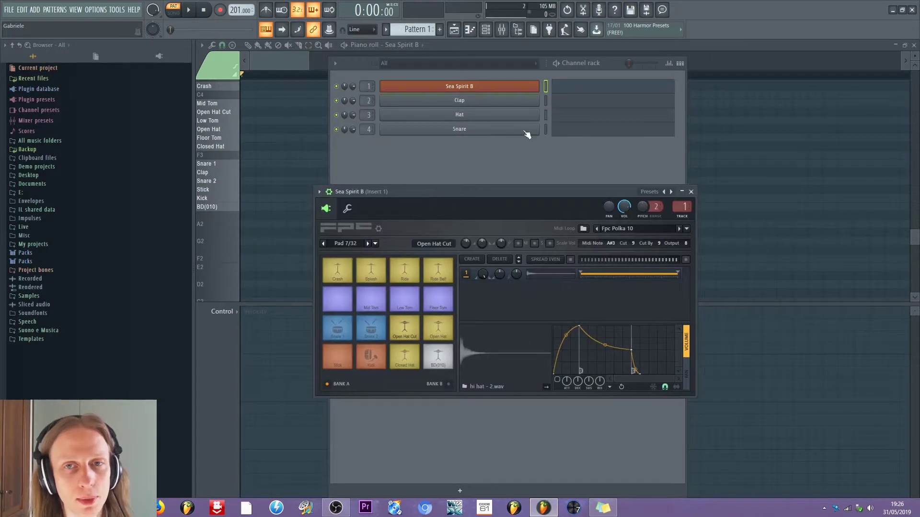
right_click(522, 88)
left_click(579, 88)
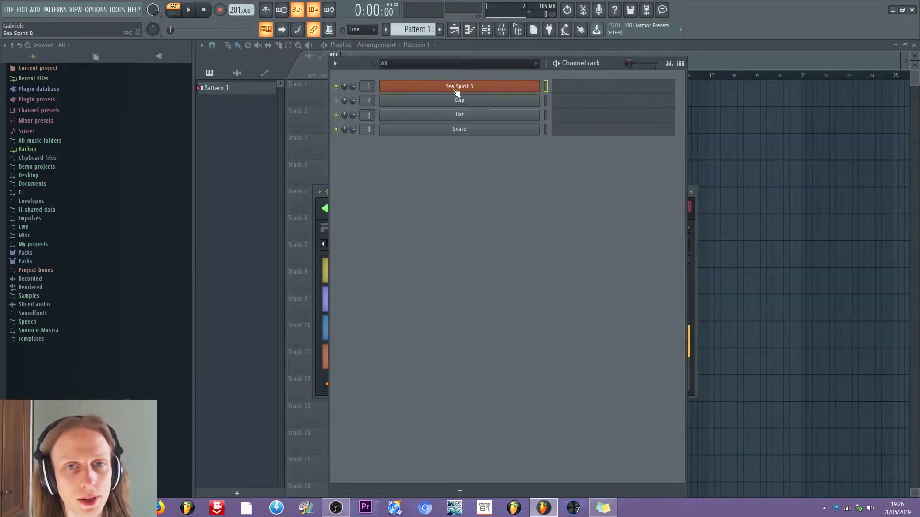
Fill one bar of the Sea Spirit B piano roll with alternating Kick and Open Hat Cut notes and play it at 140 BPM.
right_click(536, 86)
left_click(588, 87)
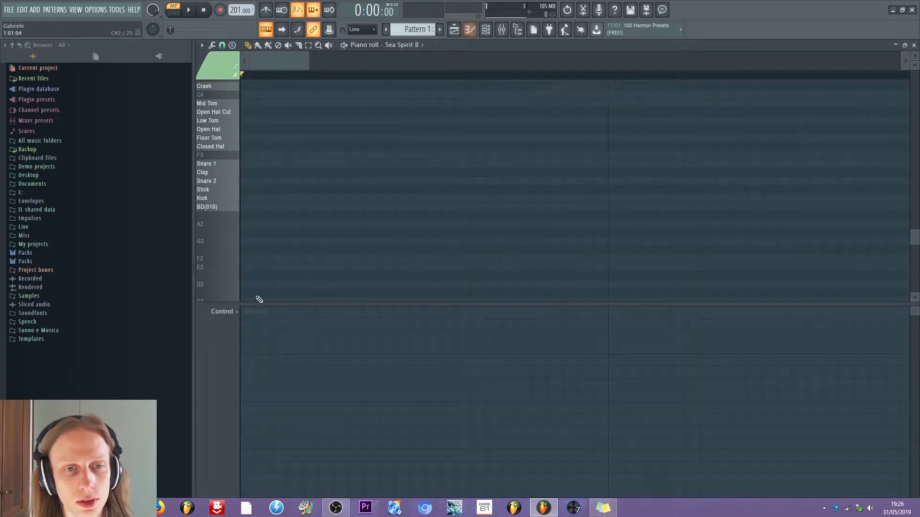
key("space")
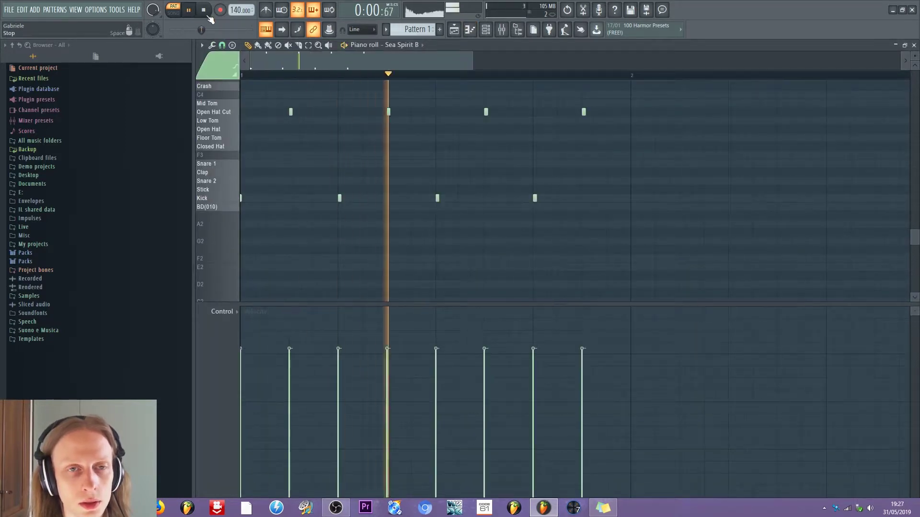
left_click(204, 11)
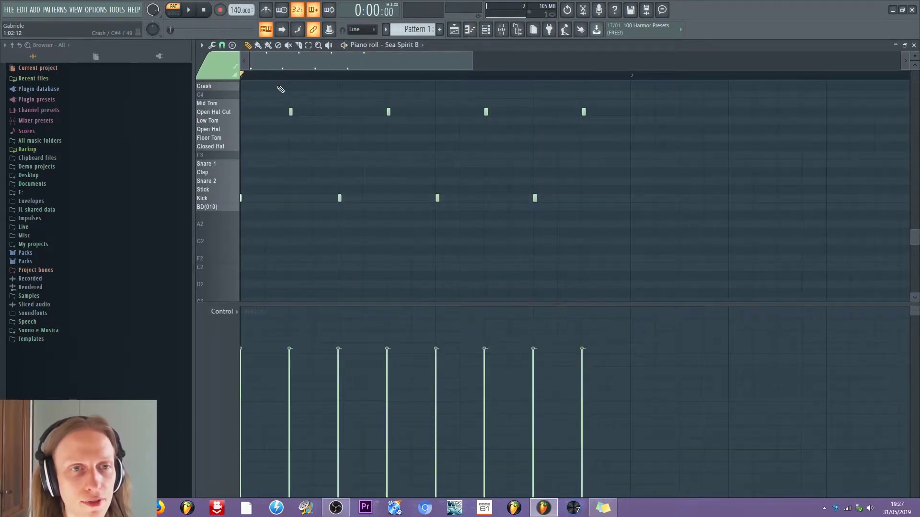
Add four Closed Hat notes, one shortly after each Open Hat Cut note, and play the pattern.
left_click(220, 147)
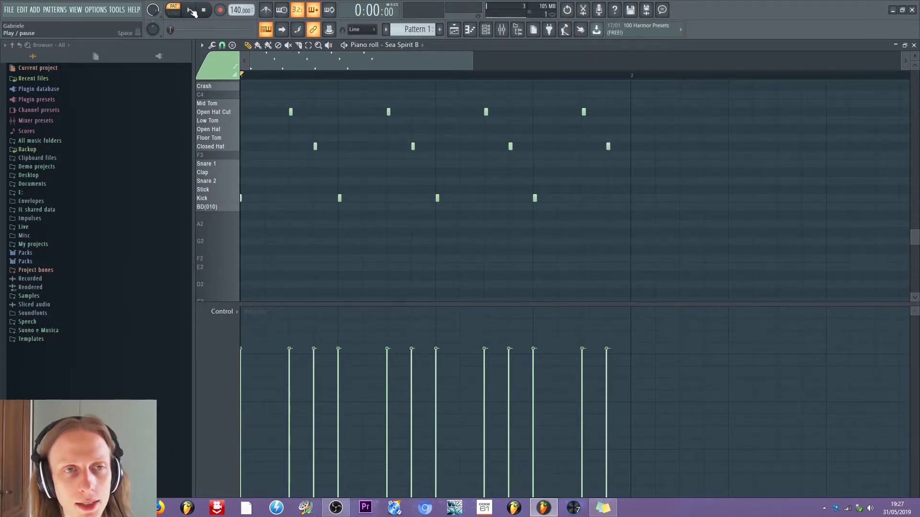
left_click(191, 11)
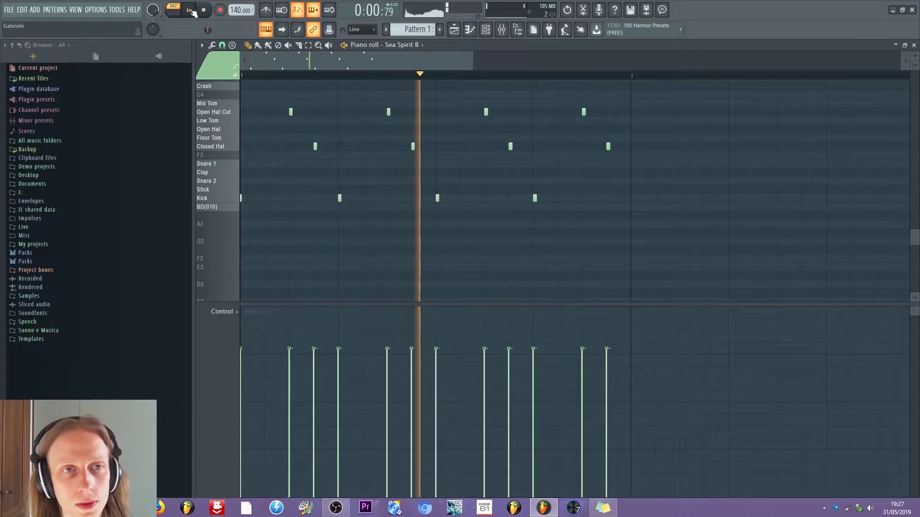
key("space")
Open FPC from the Sea Spirit B channel and compare playback with the Open Hat Cut pad's Cut By off and set to 9.
left_click(489, 31)
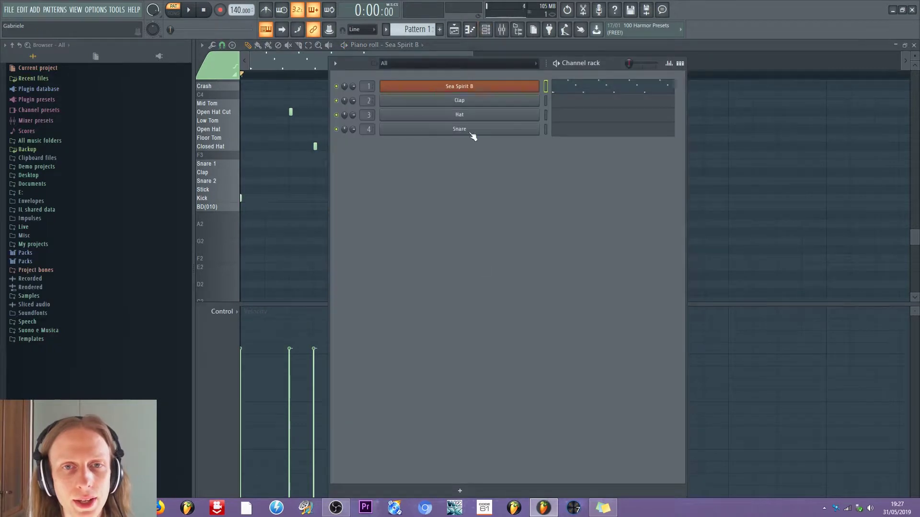
left_click(473, 90)
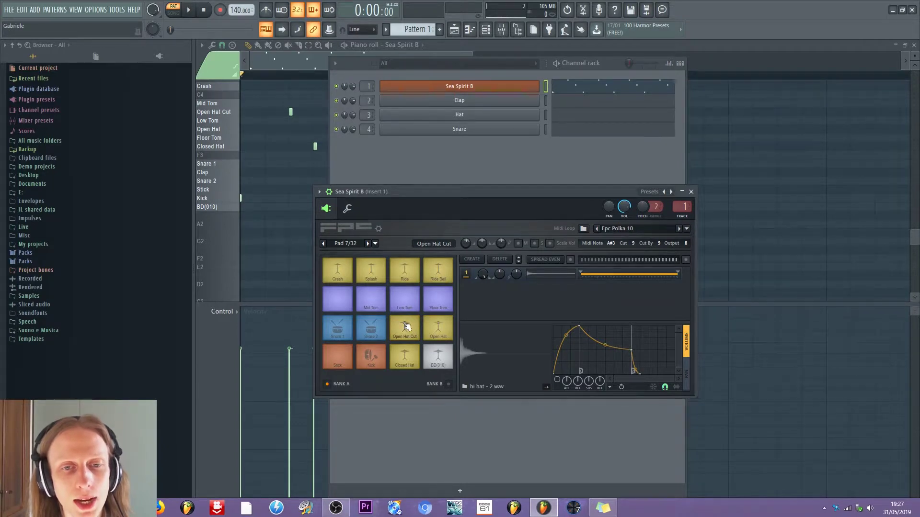
left_click(407, 327)
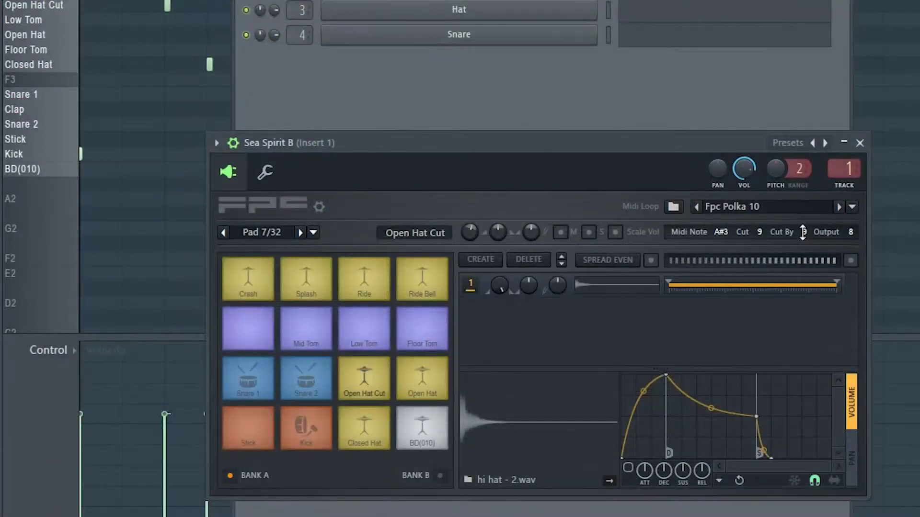
left_click_drag(803, 232, 804, 240)
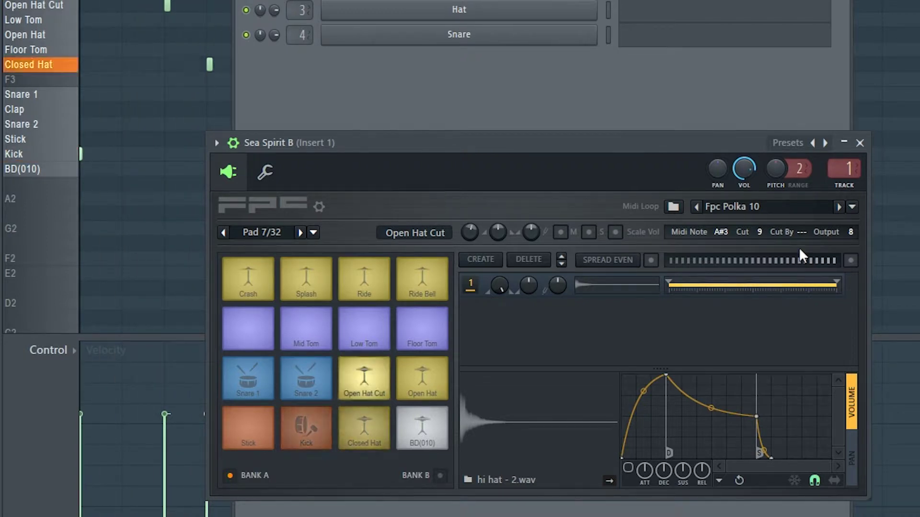
left_click_drag(802, 232, 802, 227)
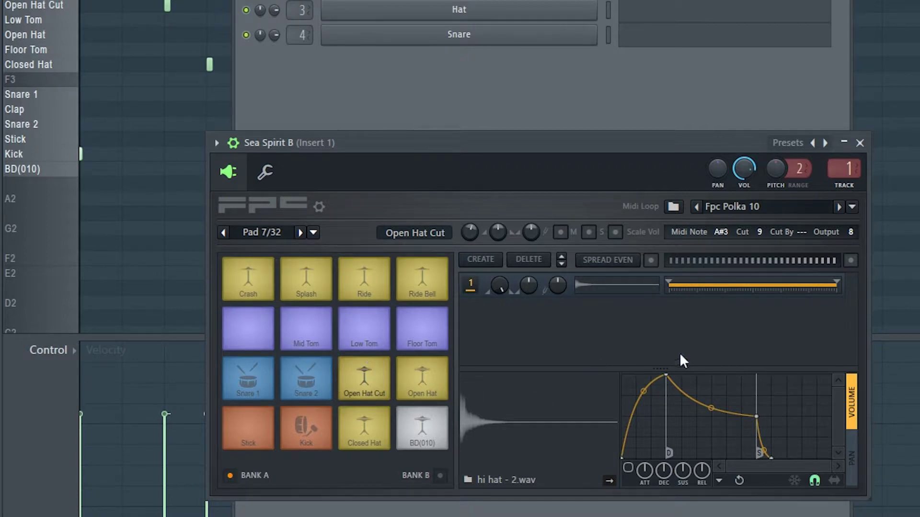
left_click_drag(799, 233, 799, 226)
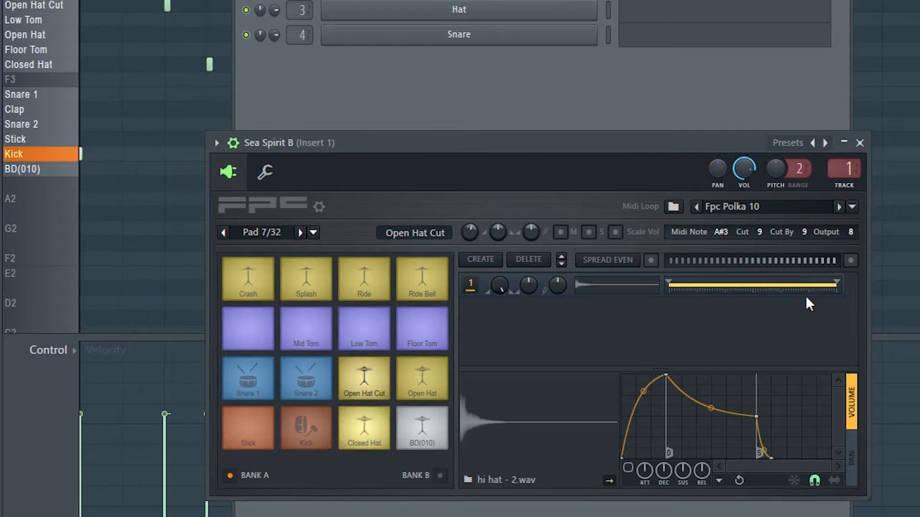
left_click_drag(804, 232, 804, 244)
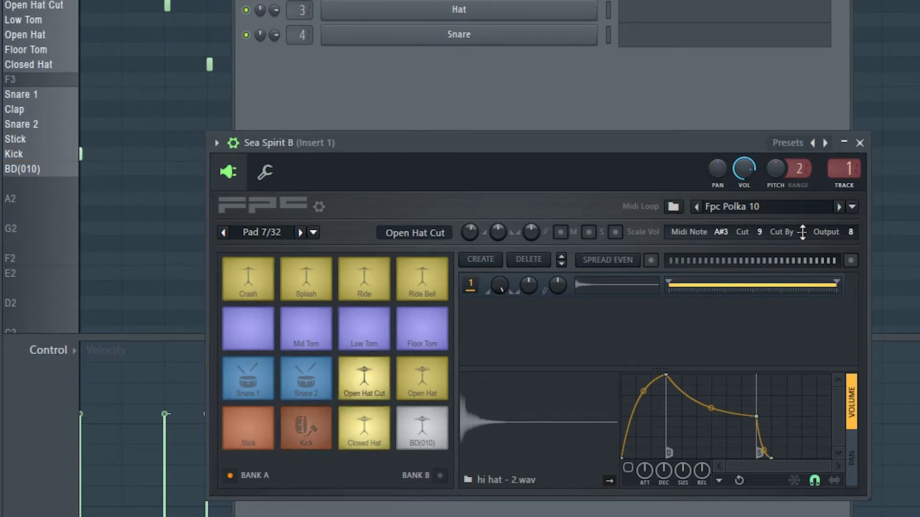
key("space")
left_click_drag(803, 232, 803, 220)
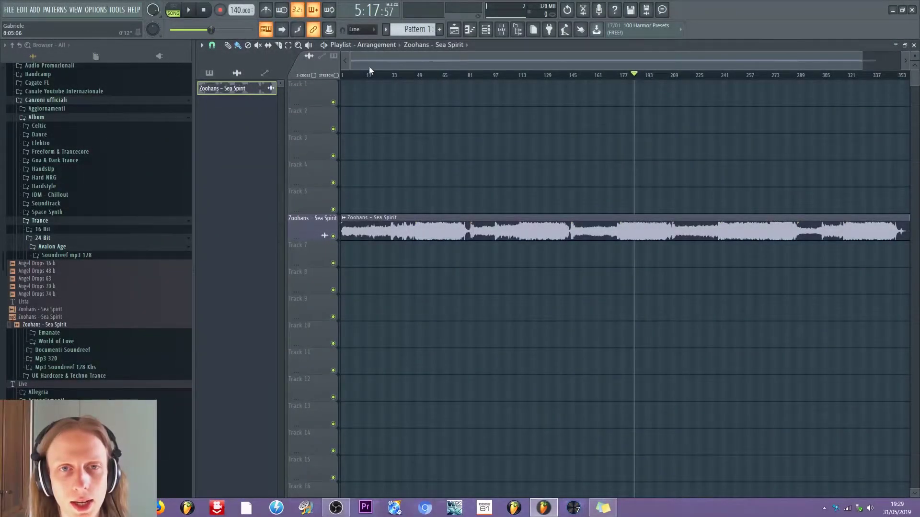
Listen to an early, a middle and a late section of the Zoohans - Sea Spirit audio clip in the playlist.
left_click_drag(395, 75, 421, 78)
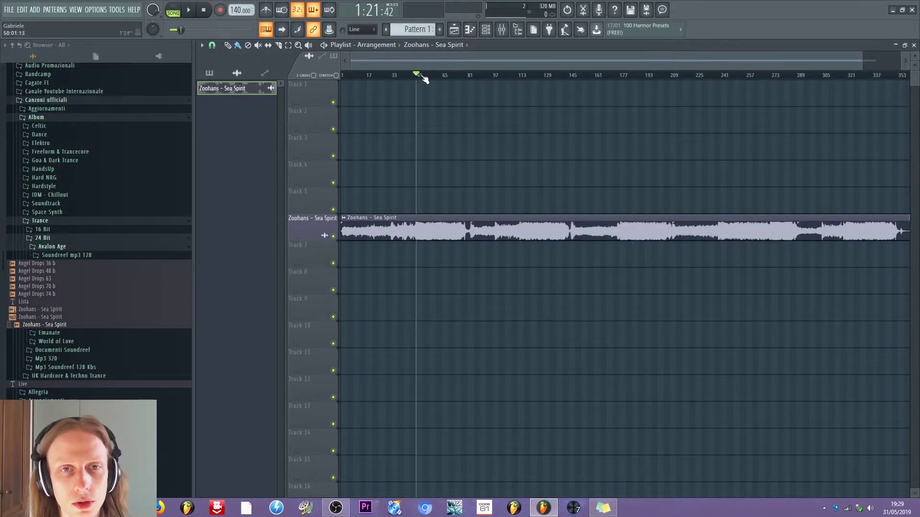
key("space")
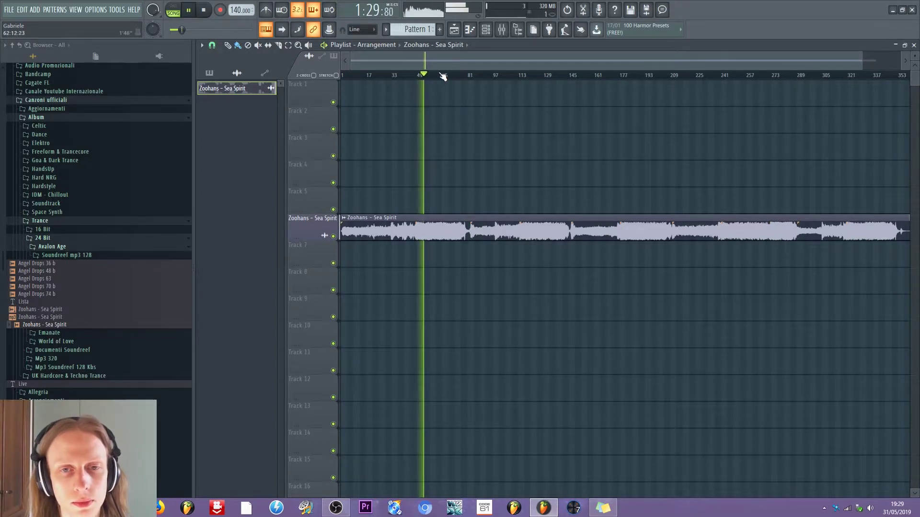
key("space")
left_click(511, 76)
left_click_drag(513, 76, 523, 77)
key("space")
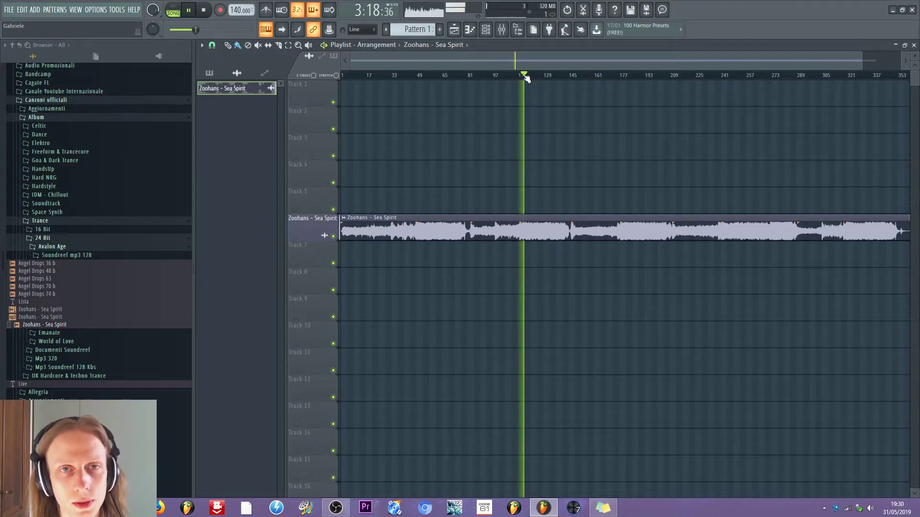
key("space")
left_click_drag(770, 78, 772, 76)
key("space")
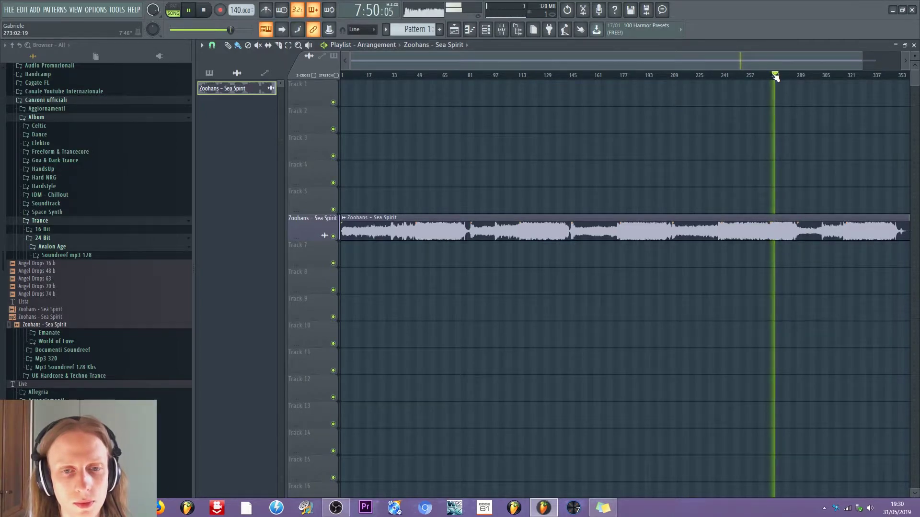
key("space")
Show all channels in the channel rack and open FPC from the Sea Spirit B channel.
left_click(502, 31)
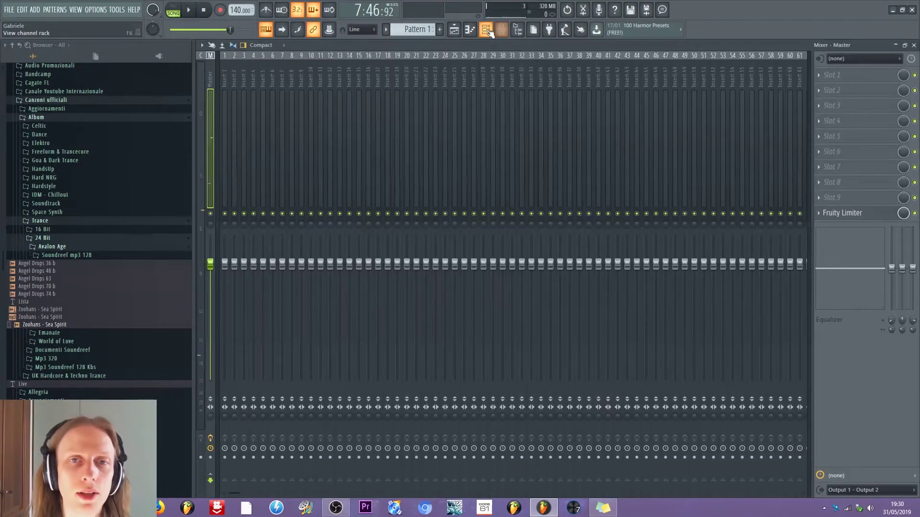
left_click(487, 30)
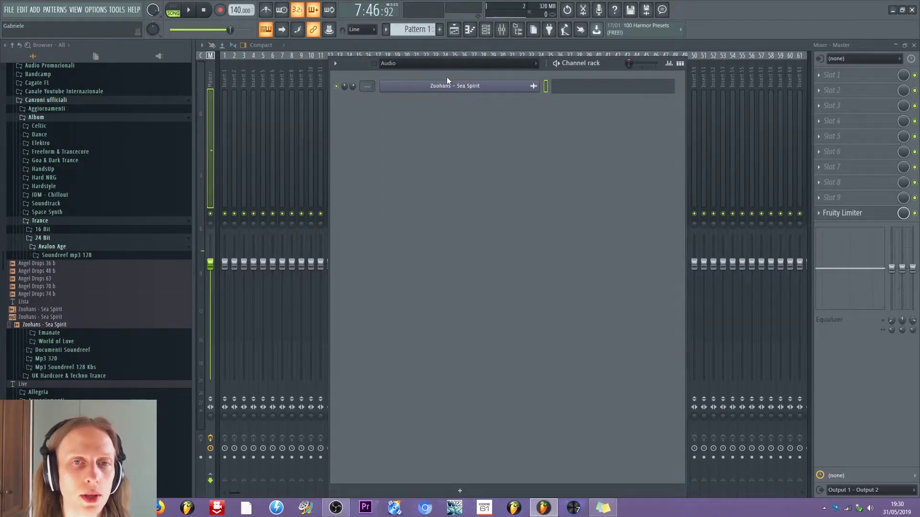
left_click(446, 63)
left_click(447, 72)
left_click(411, 87)
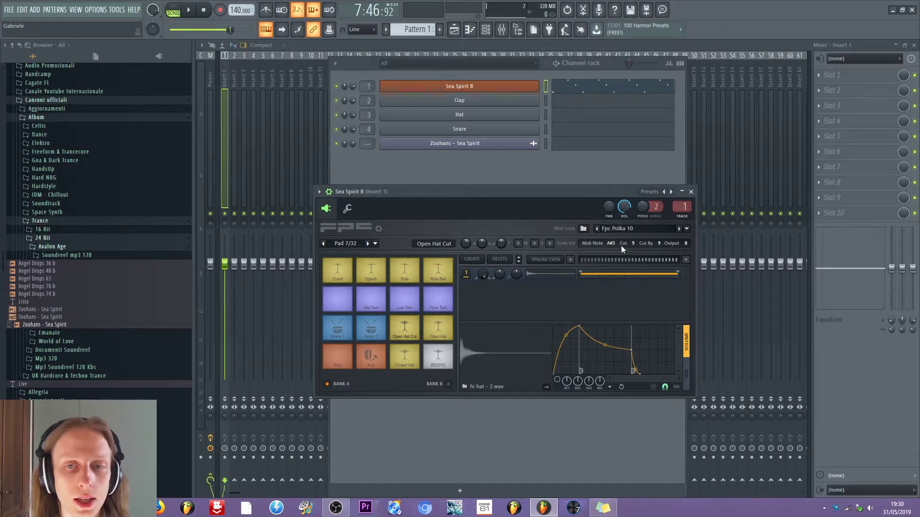
Audition the Open Hat, Open Hat Cut and Closed Hat pads and compare their Cut and Cut By groups.
left_click(438, 328)
left_click(438, 327)
left_click(438, 328)
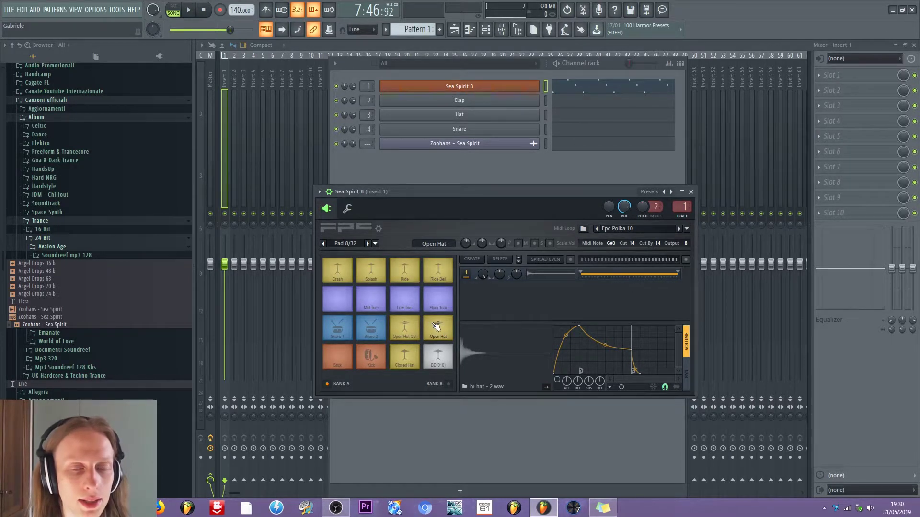
left_click(437, 326)
left_click(407, 330)
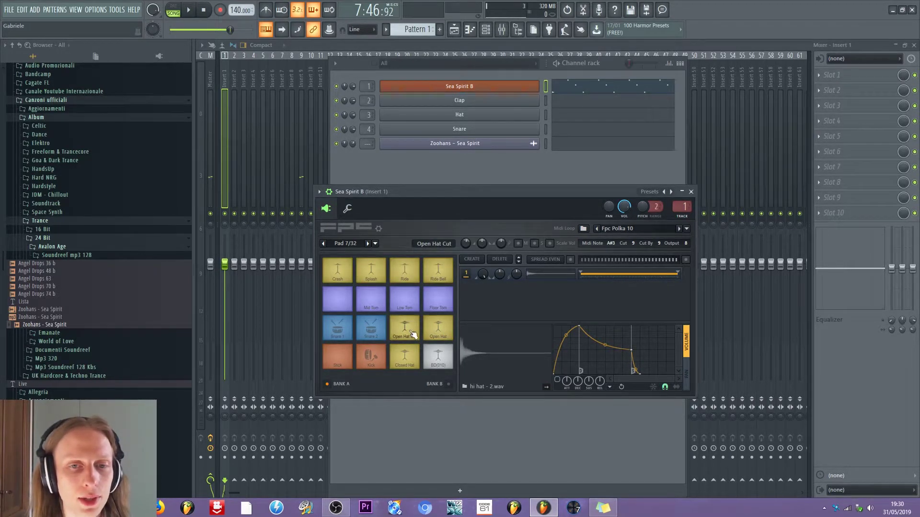
left_click(411, 333)
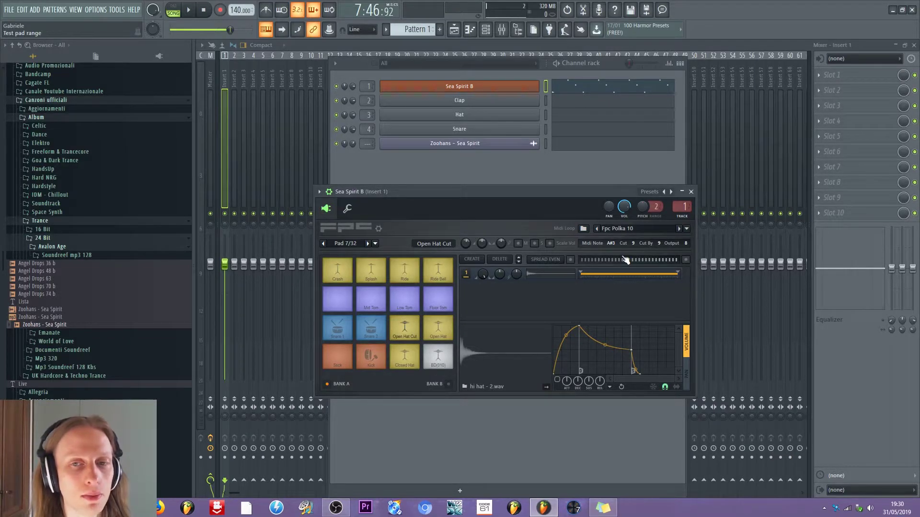
left_click(409, 355)
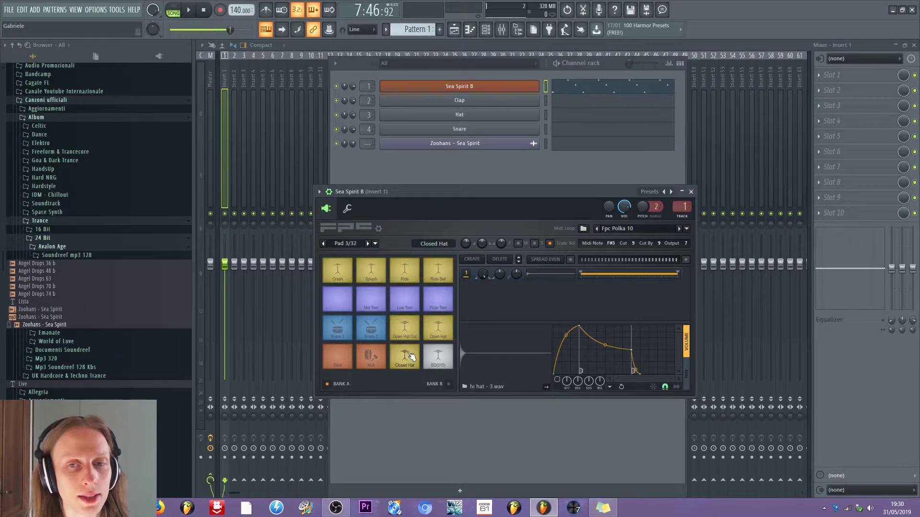
left_click(411, 327)
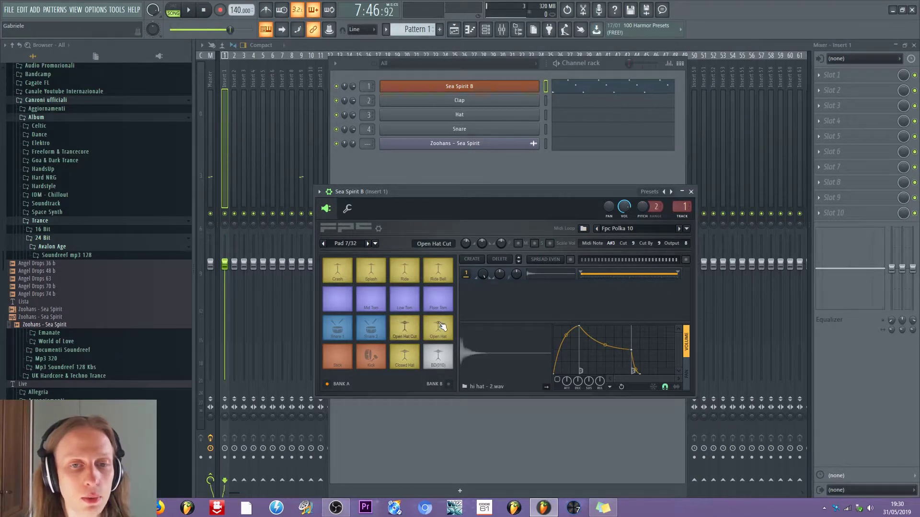
left_click(440, 326)
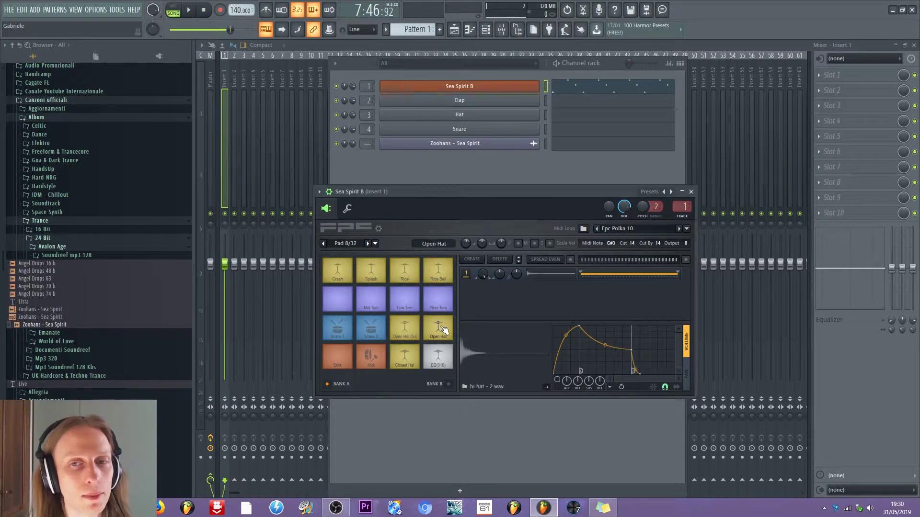
left_click(441, 330)
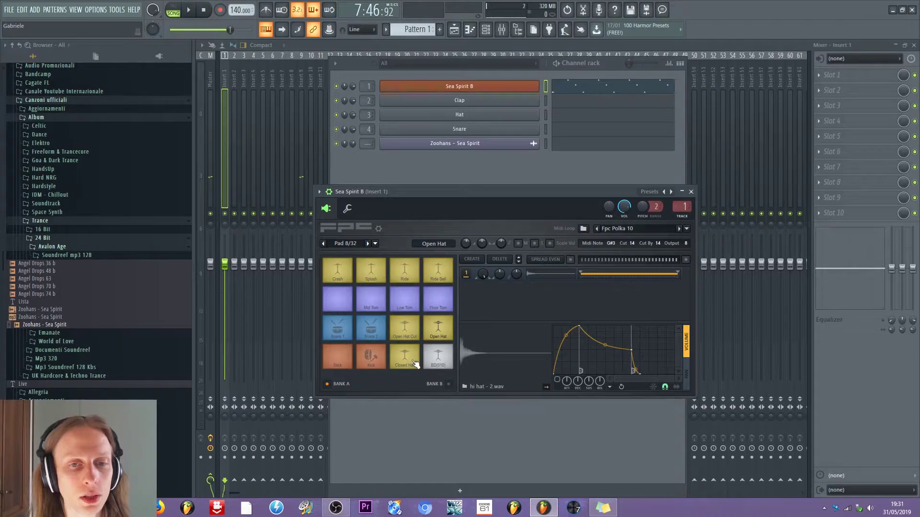
Reopen the Sea Spirit B piano roll and play the pattern with the Open Hat Cut notes.
right_click(513, 87)
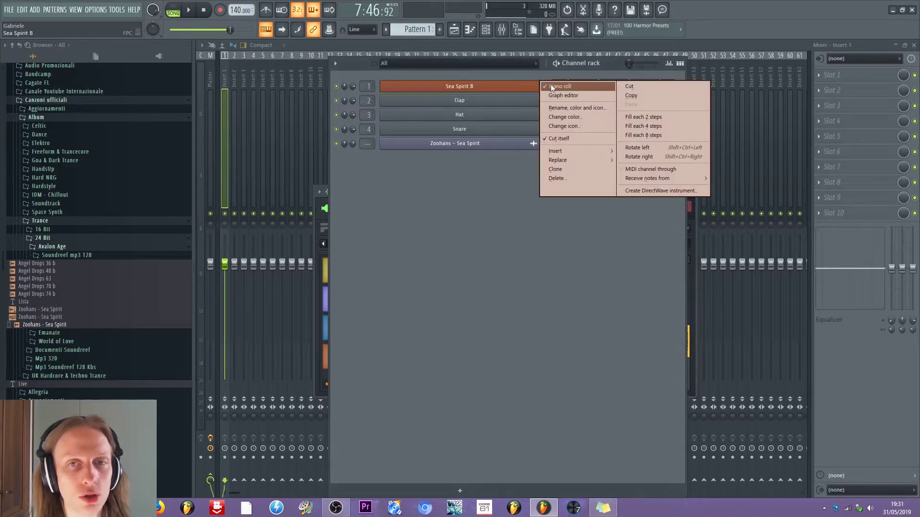
left_click(551, 85)
right_click(536, 84)
left_click(550, 86)
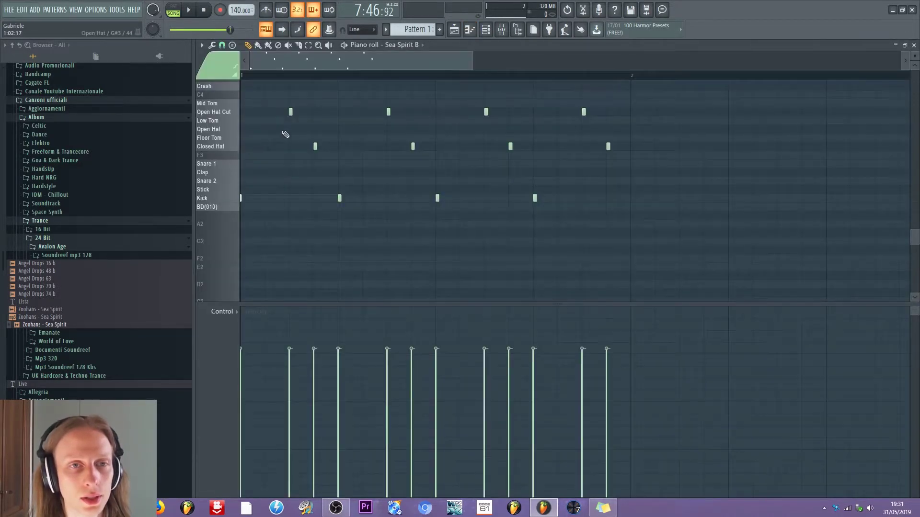
left_click(188, 10)
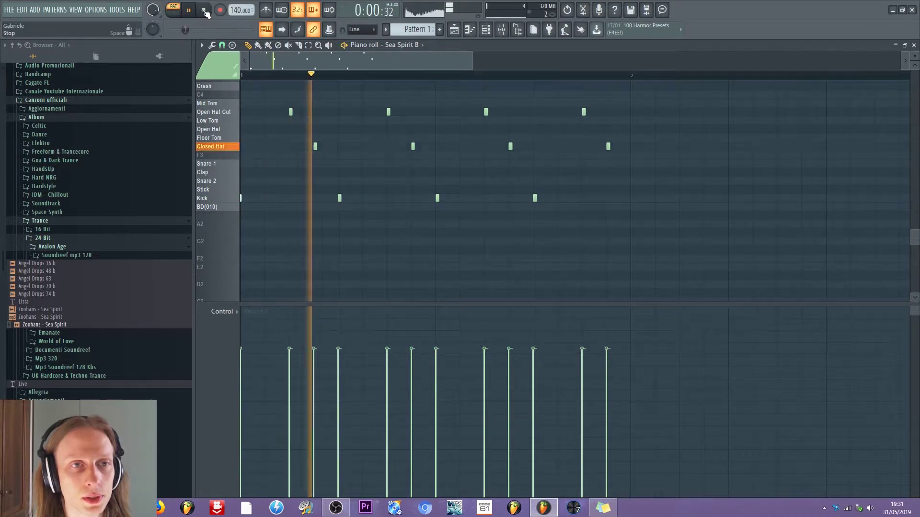
left_click(203, 11)
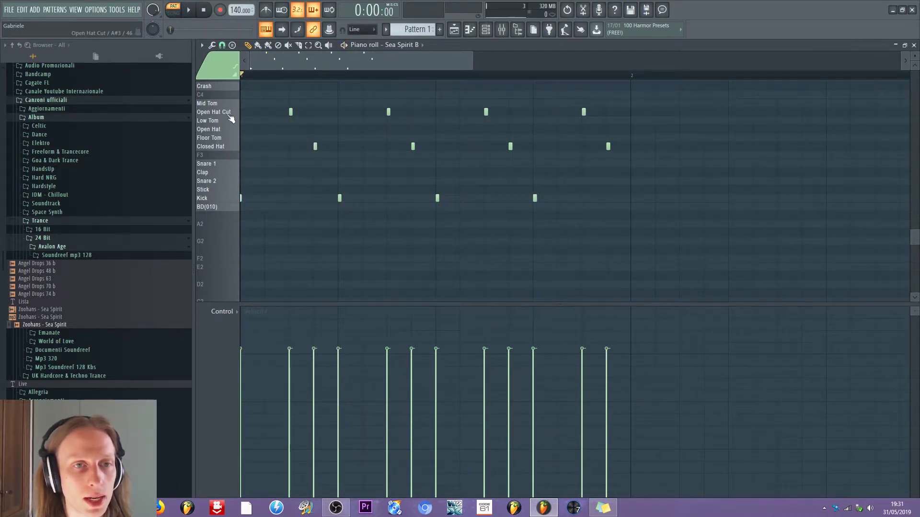
Move the four Open Hat Cut notes down to the Open Hat row and play the pattern to compare the sound.
left_click(308, 45)
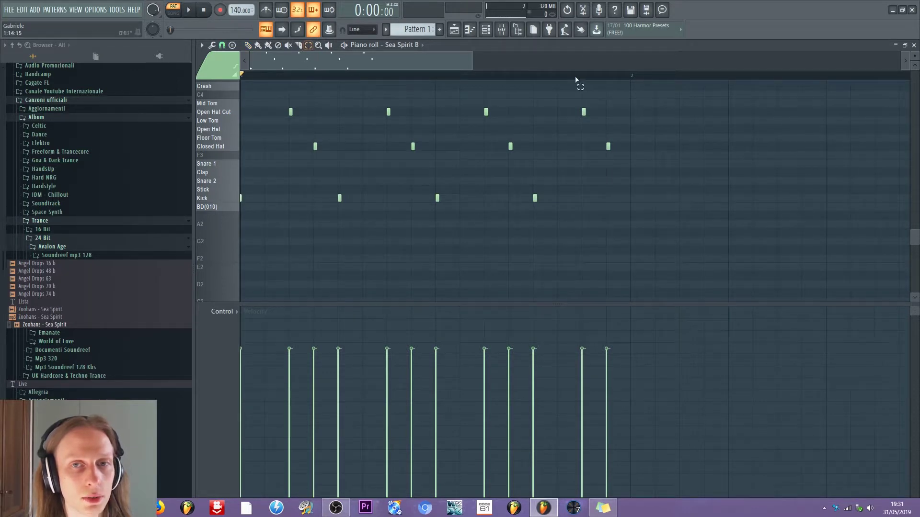
mouse_move(592, 85)
left_mouse_down()
mouse_move(244, 113)
mouse_move(289, 121)
mouse_move(287, 128)
left_mouse_up()
left_click(248, 45)
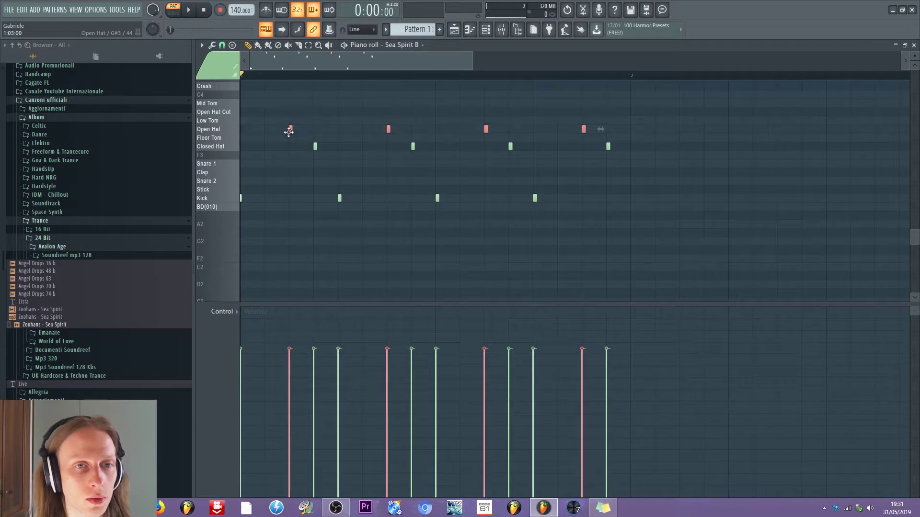
key("space")
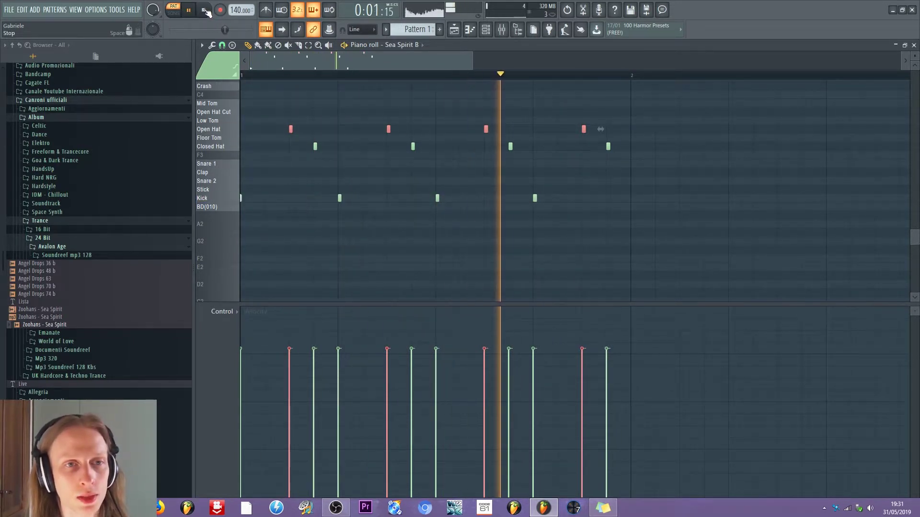
left_click(205, 11)
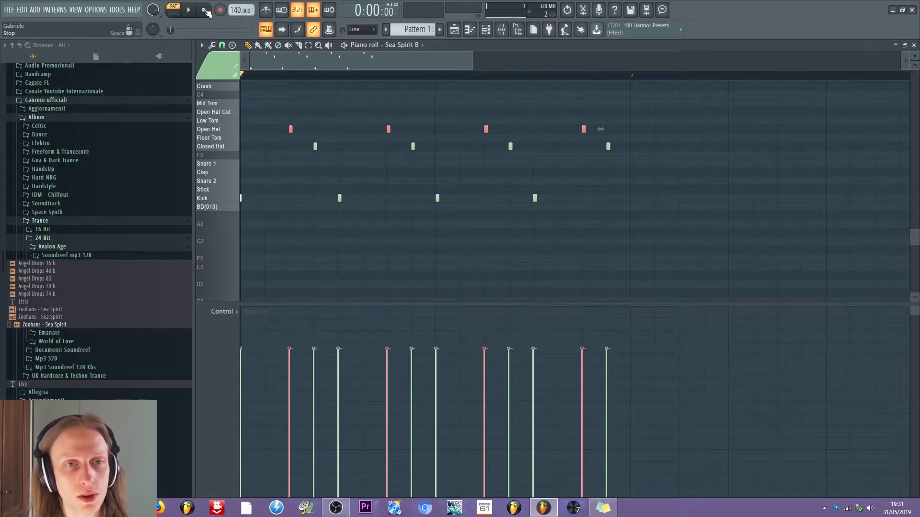
Play the pattern, move the four Open Hat notes back up to the Open Hat Cut row, and play it again.
key("space")
key("space")
key("shift+Up")
key("shift+Up")
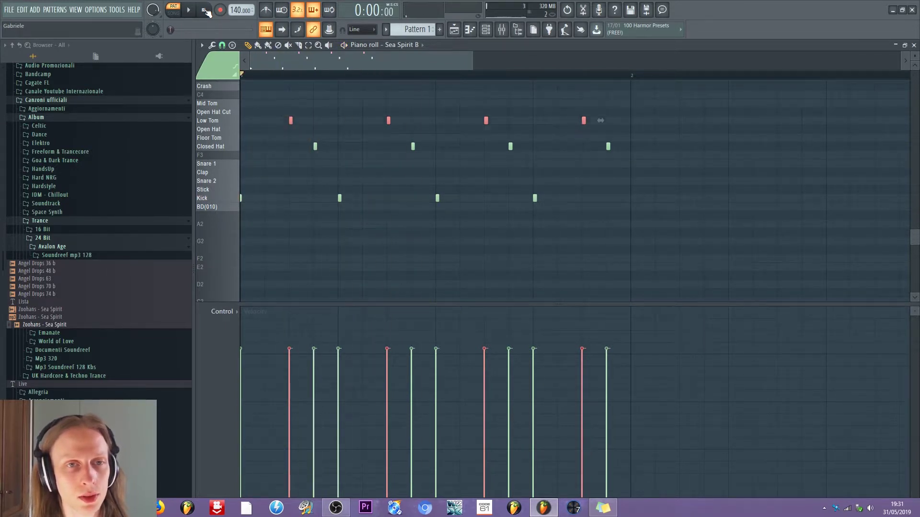
key("space")
left_click(206, 10)
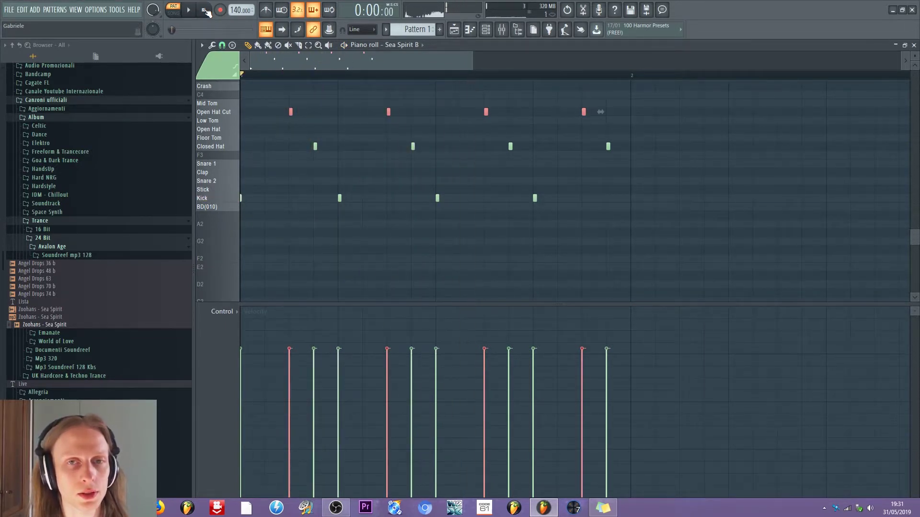
Reopen FPC from the Sea Spirit B channel and audition the Kick pad.
left_click(486, 28)
left_click(479, 86)
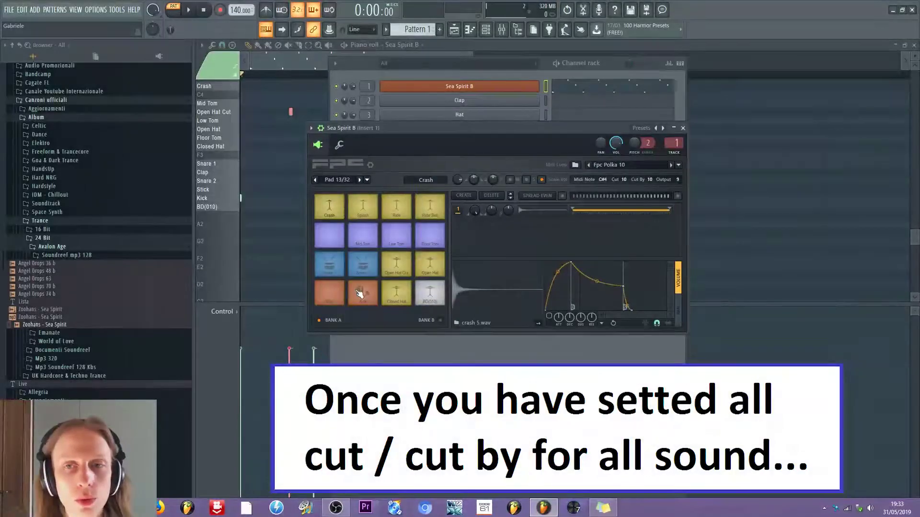
left_click(360, 294)
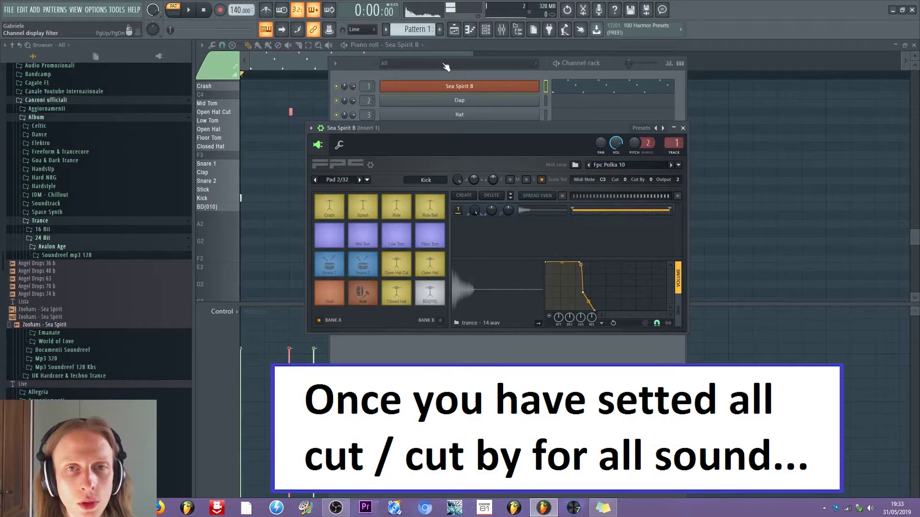
Open the mixer and select insert tracks, ending on Insert 15.
left_click(501, 29)
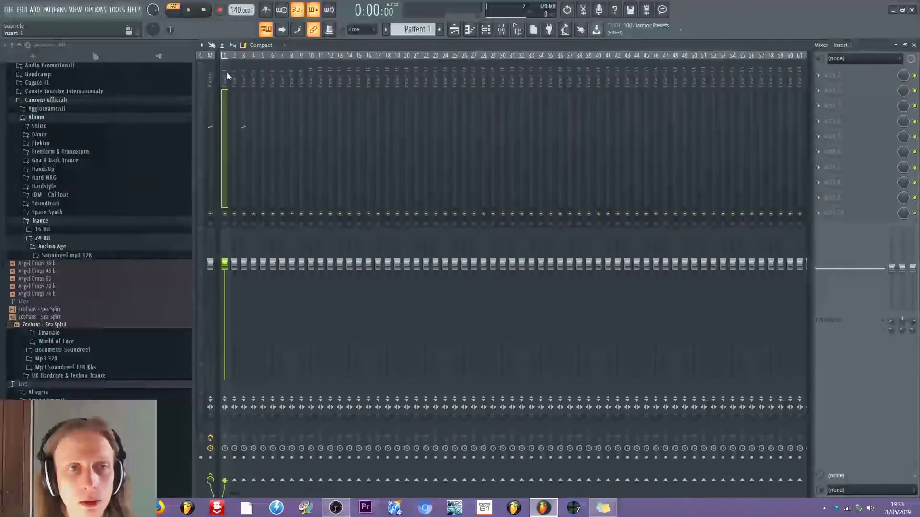
left_click(324, 78)
left_click(360, 78)
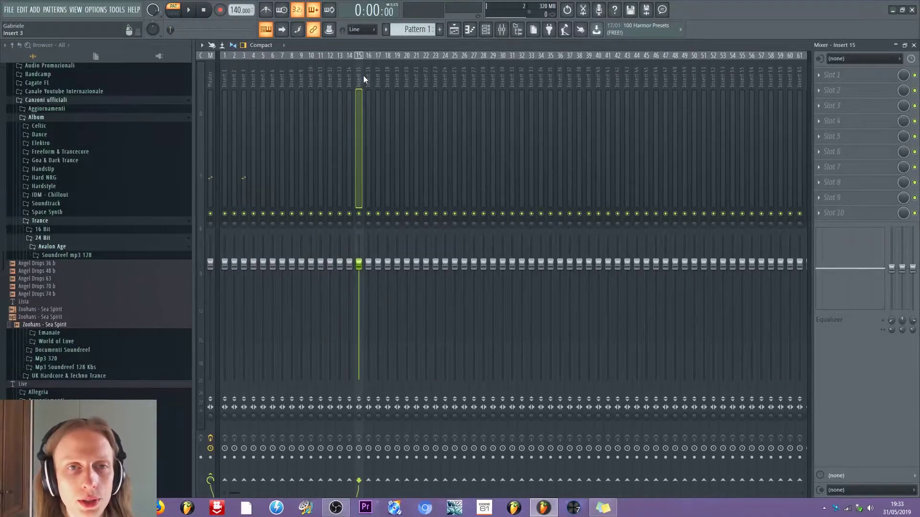
Reopen FPC from Sea Spirit B, audition the Kick pad and select Insert 3 in the mixer.
left_click(485, 29)
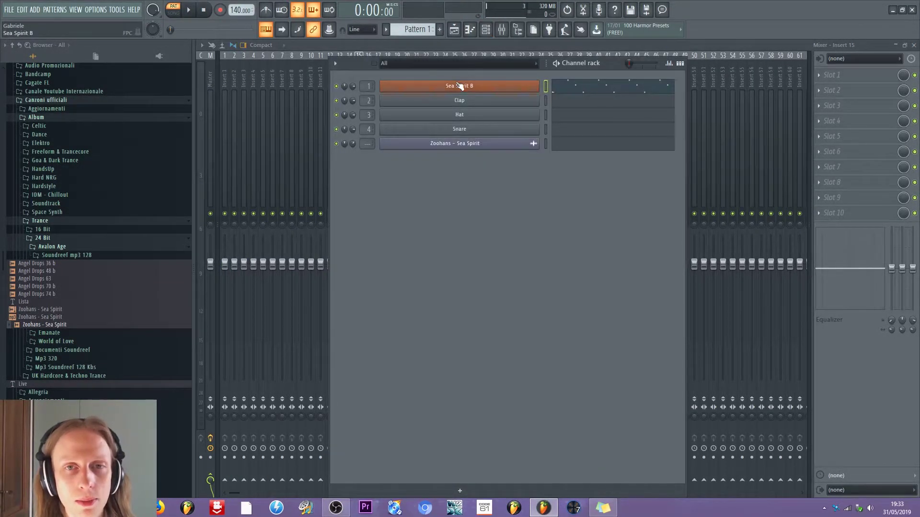
left_click(459, 86)
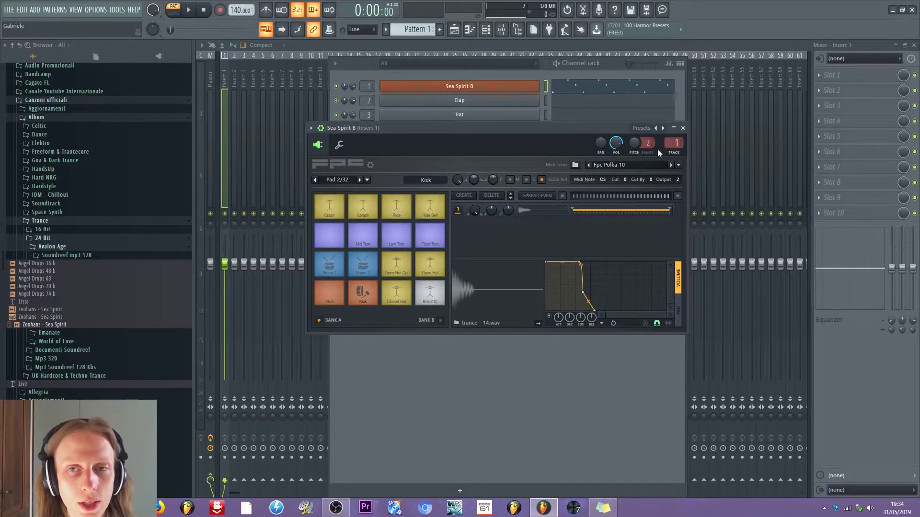
left_click(363, 299)
left_click(362, 294)
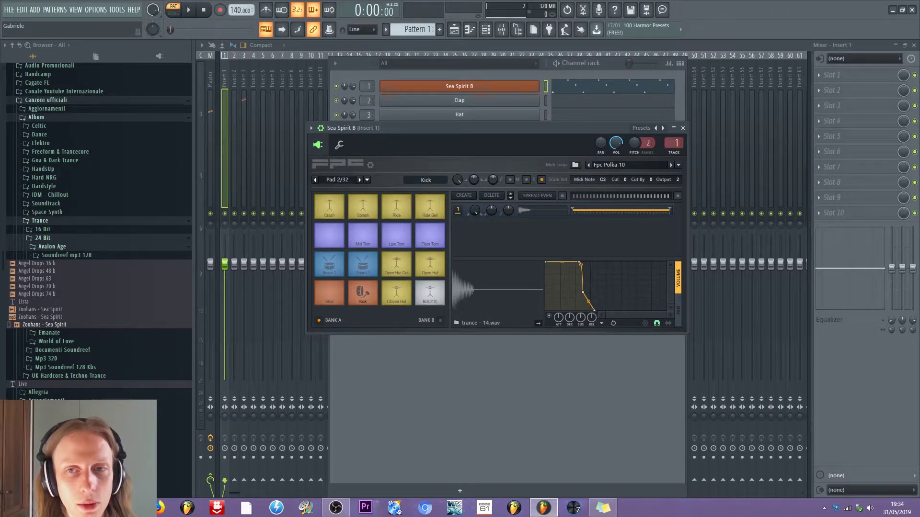
left_click(248, 75)
Route the Sea Spirit B FPC channel to the Master track and audition the Kick pad.
left_click(485, 29)
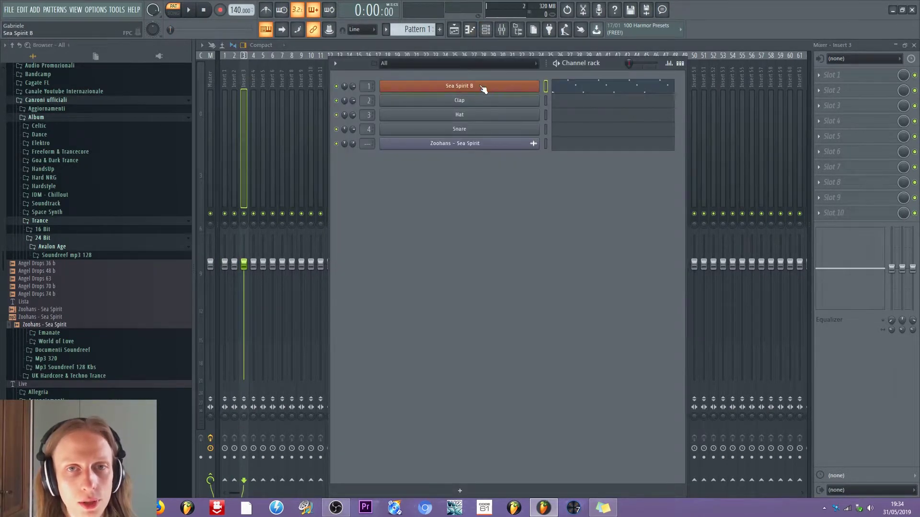
left_click(483, 87)
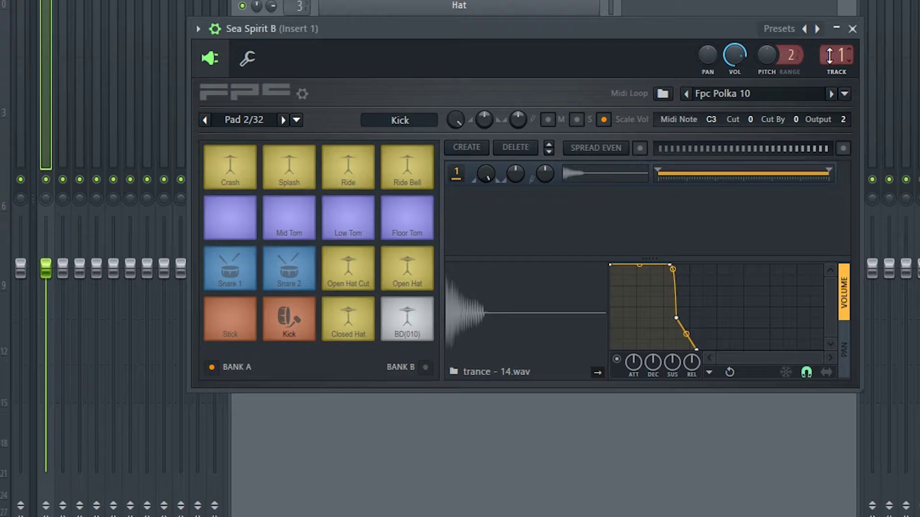
scroll(830, 55, "down", 1)
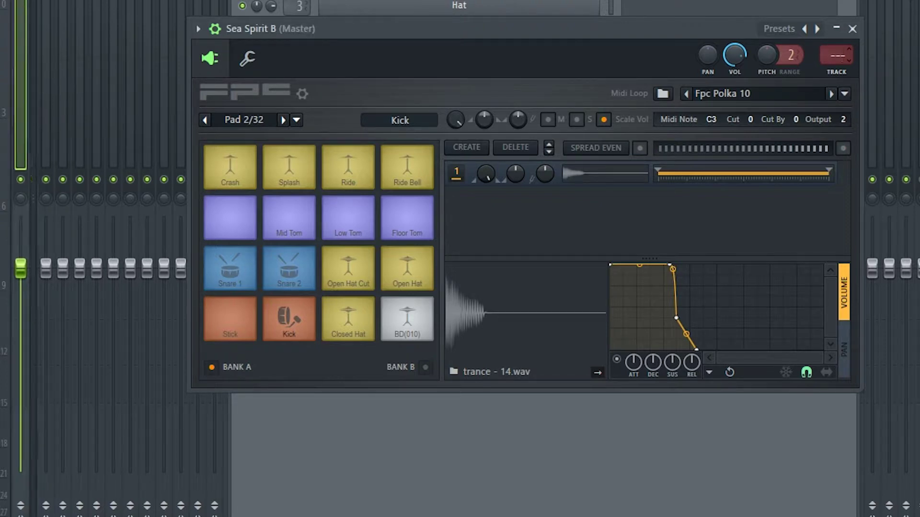
left_click(282, 318)
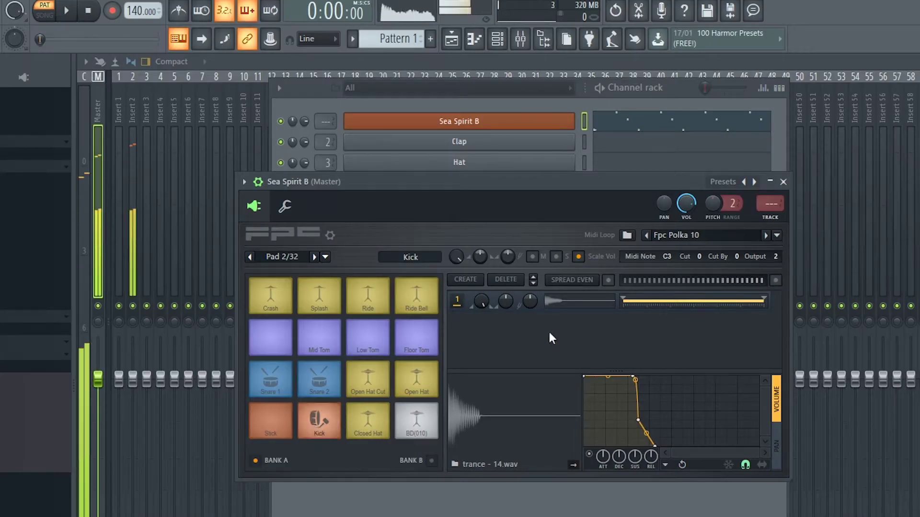
left_click(318, 421)
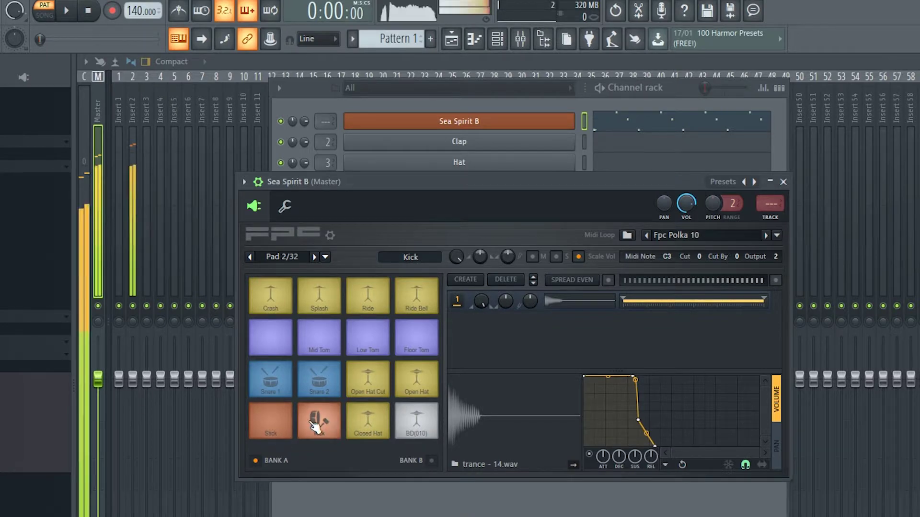
Select Insert 2, play drum sounds to check the mixer meters, and switch the mixer layout to Extra large.
left_click(134, 93)
key("z")
key("z")
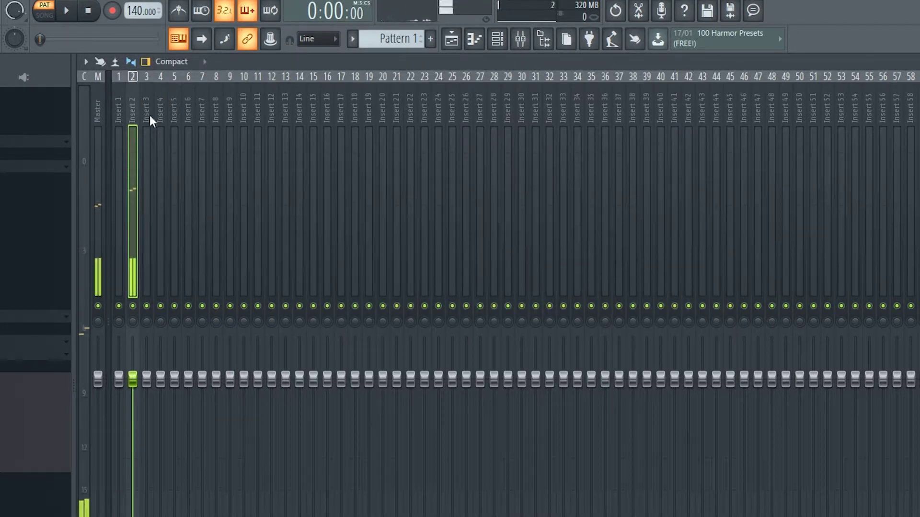
key("s")
left_click(170, 61)
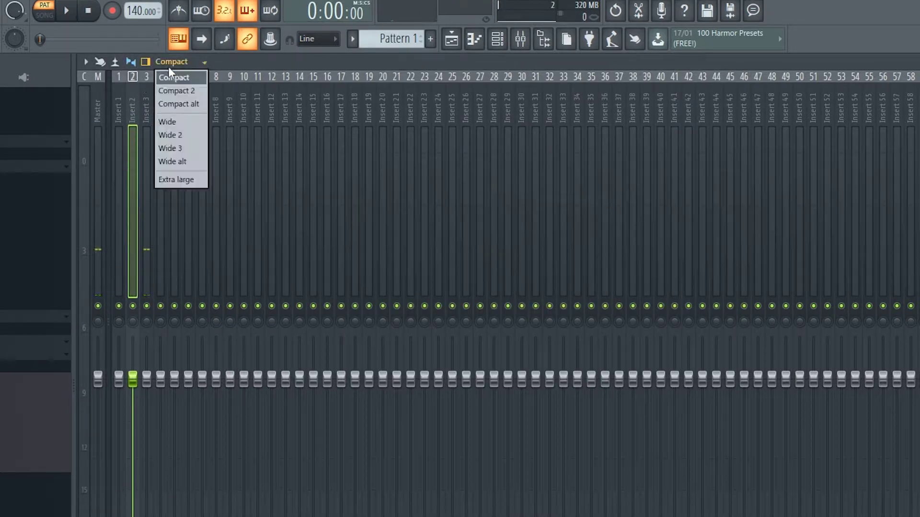
left_click(191, 181)
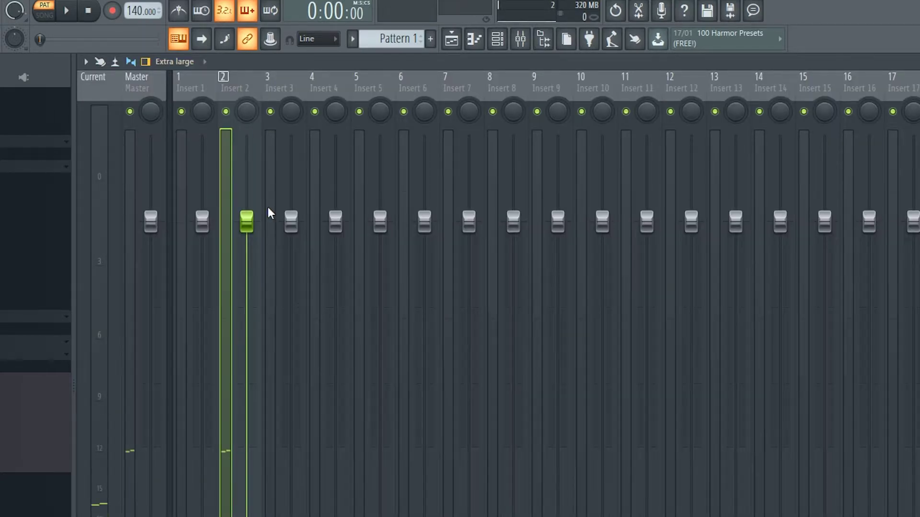
Raise the start of the note-on velocity mapping curve for the Code 61 input in the MIDI settings.
left_click(1, 11)
left_click(14, 42)
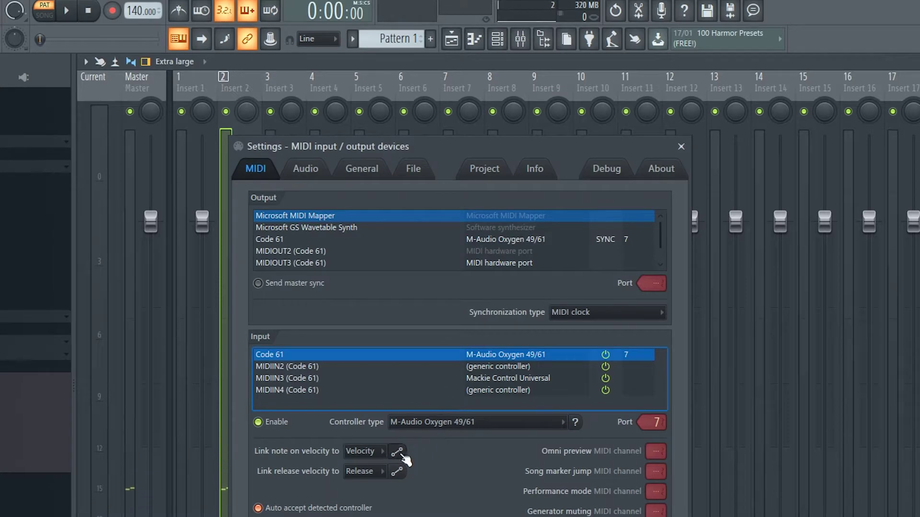
left_click(399, 452)
left_click_drag(374, 295, 387, 211)
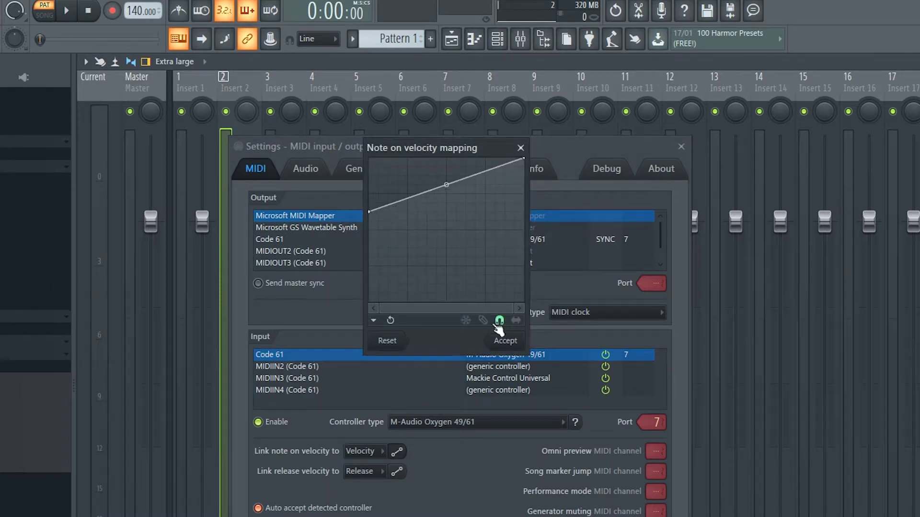
left_click(509, 341)
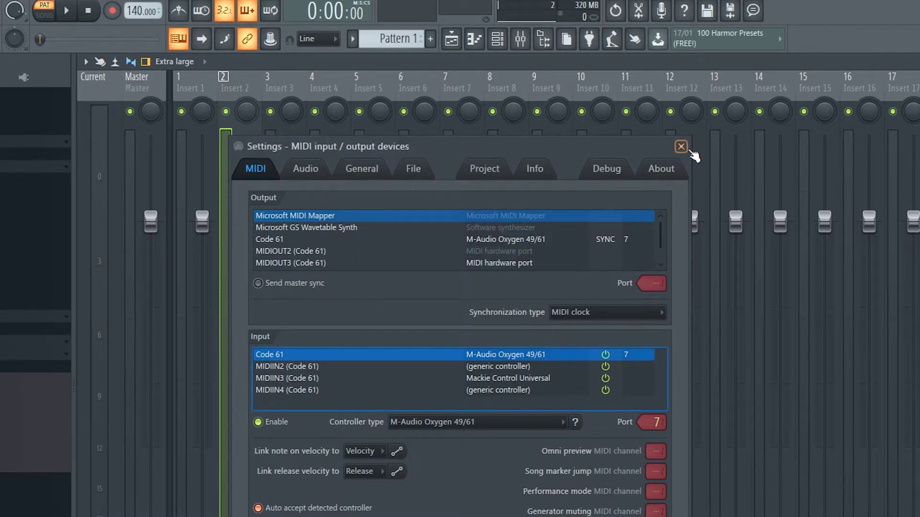
left_click(681, 146)
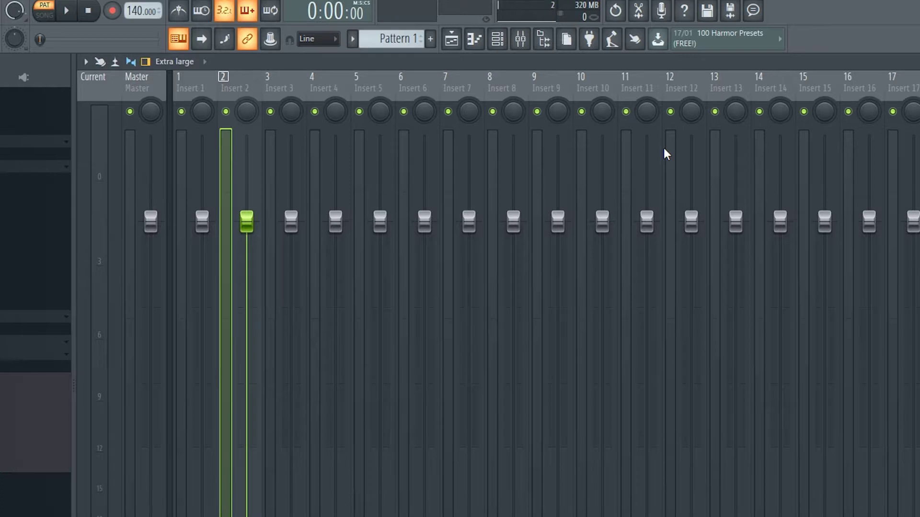
Show the channel rack, play an FPC drum sound and return to the mixer.
key("F6")
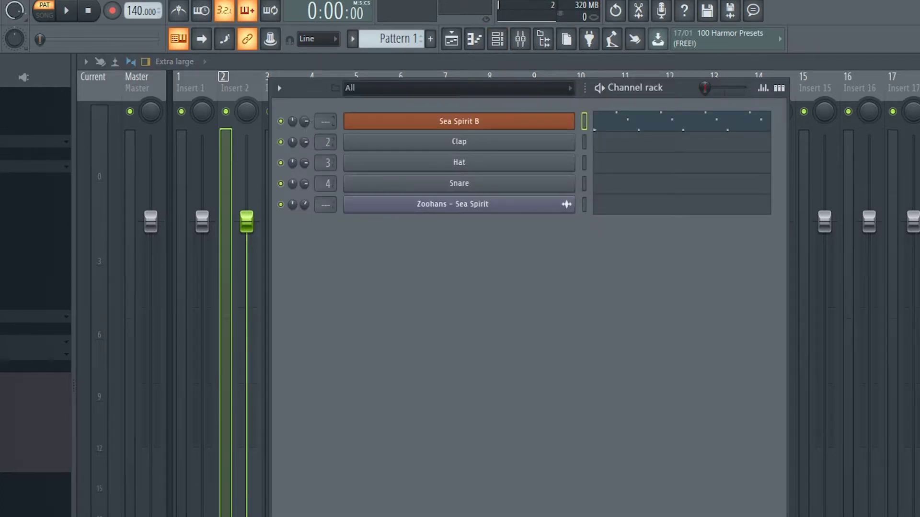
key("q")
key("q")
key("F6")
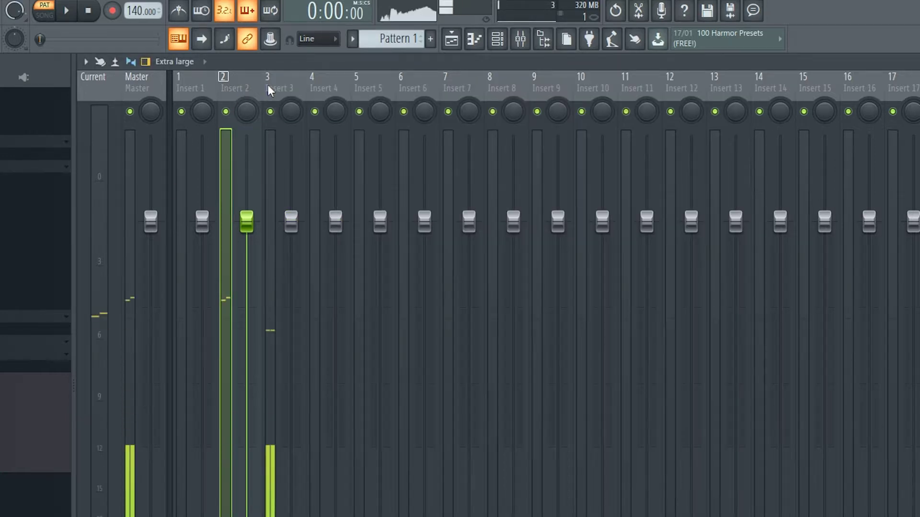
Play several drum sounds to check their mixer routing, selecting Insert 3 and Insert 8, and reopen FPC from Sea Spirit B.
left_click(284, 83)
key("q")
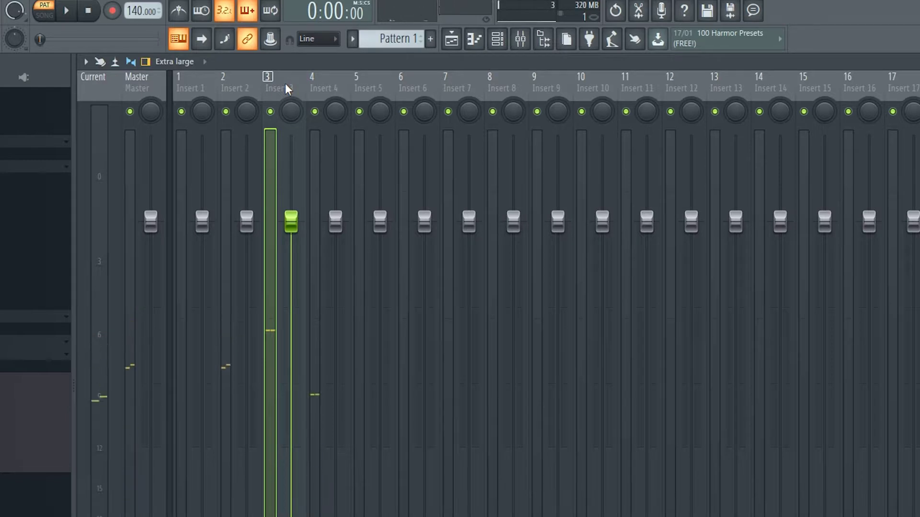
key("q")
key("q")
key("q")
key("q")
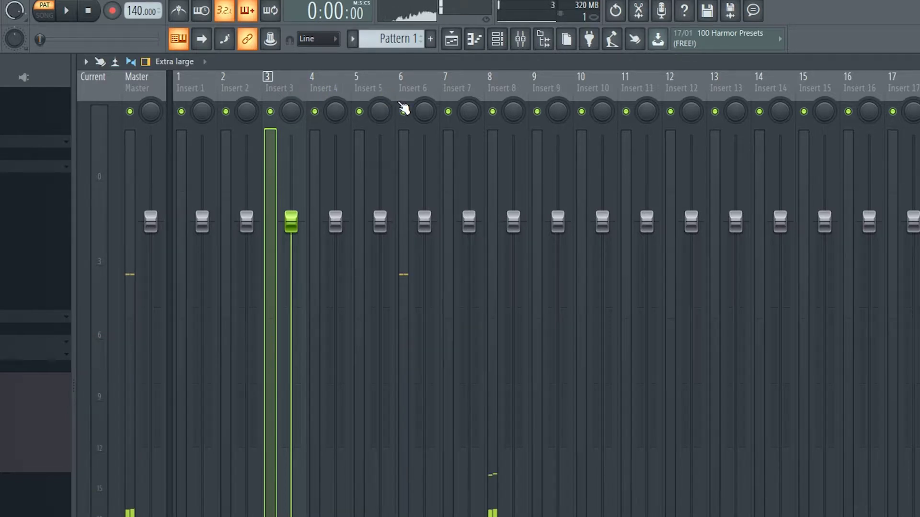
left_click(508, 88)
left_click(497, 39)
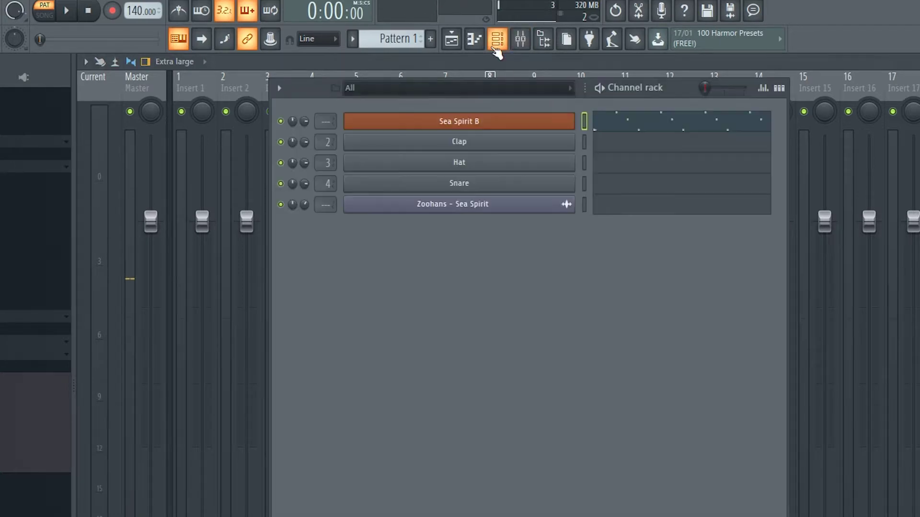
left_click(460, 119)
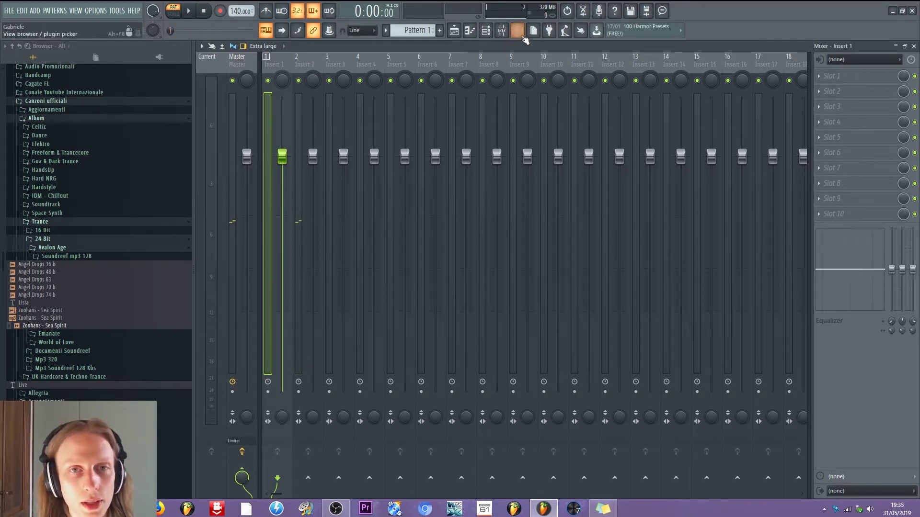
Load the Kick mixer track state onto Insert 2.
left_click(309, 64)
right_click(309, 64)
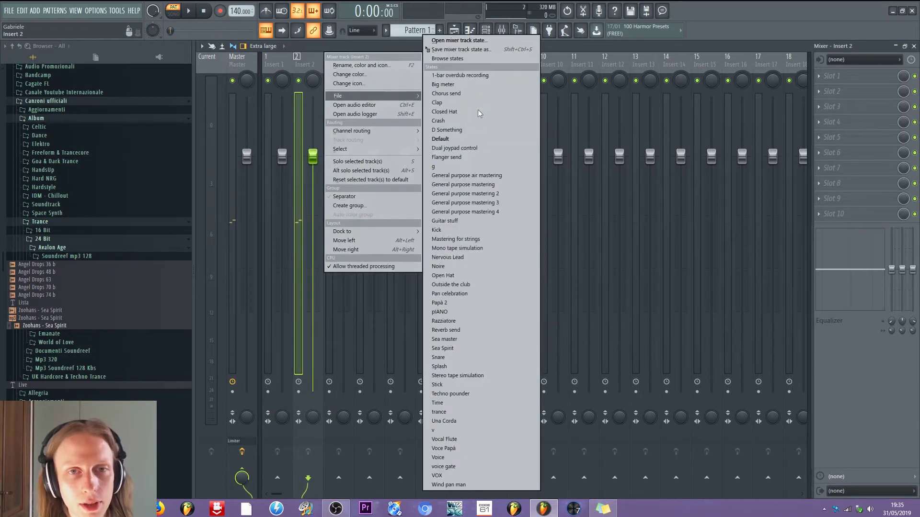
mouse_move(365, 95)
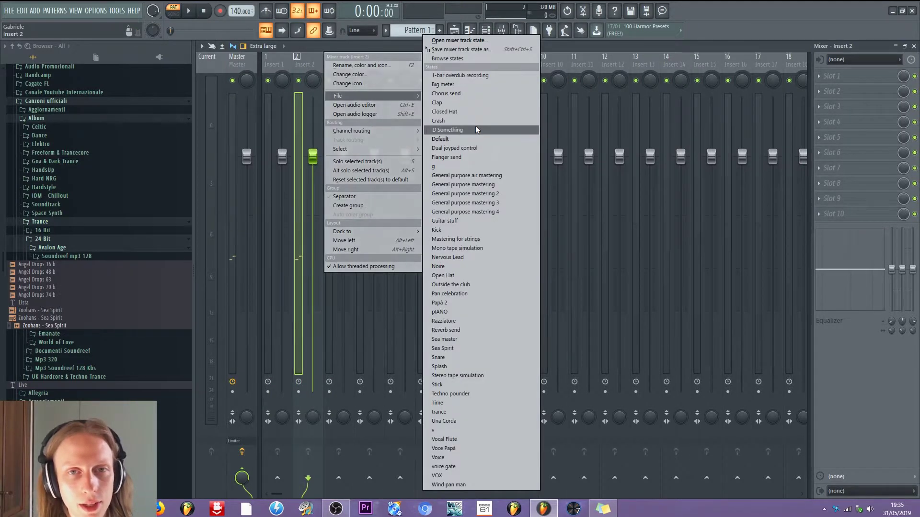
left_click(476, 232)
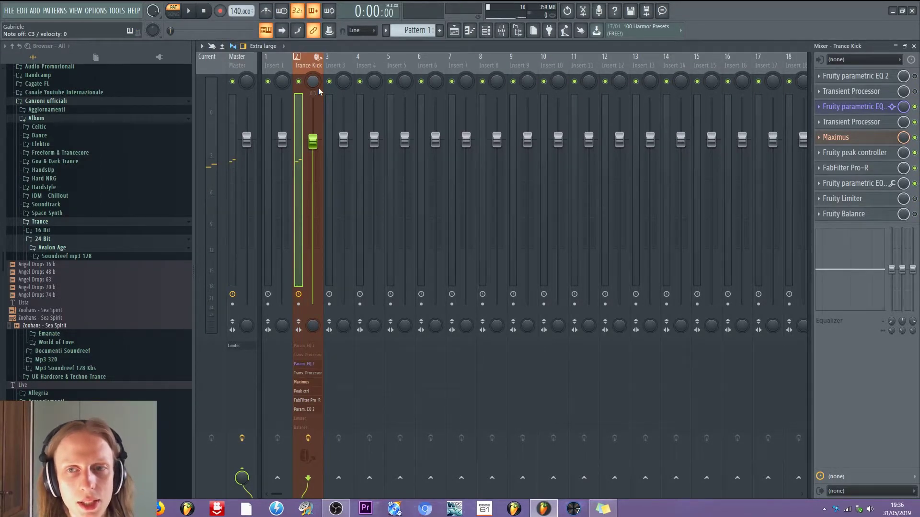
Browse the saved mixer track states available for Insert 3.
left_click(345, 63)
right_click(345, 64)
mouse_move(394, 96)
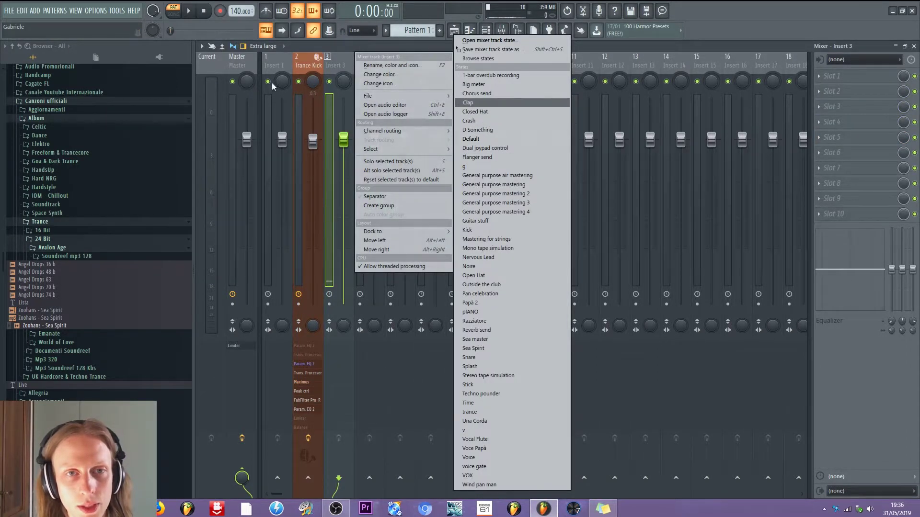
Open the mixer track state file browser for the Trance Kick track.
left_click(312, 70)
right_click(310, 66)
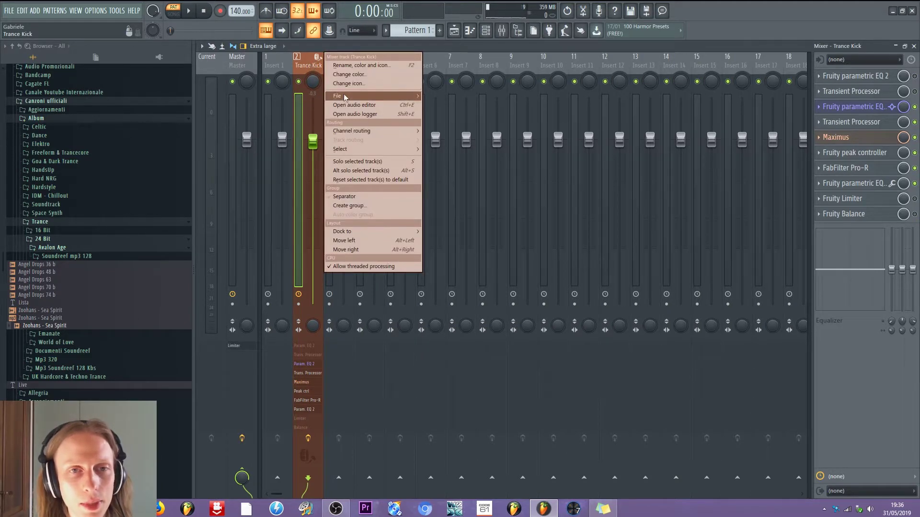
left_click(312, 65)
right_click(312, 66)
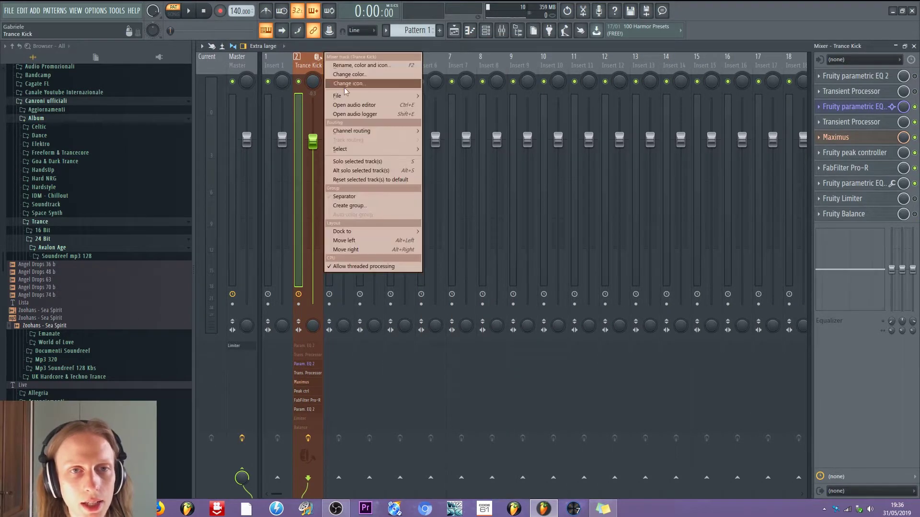
mouse_move(352, 99)
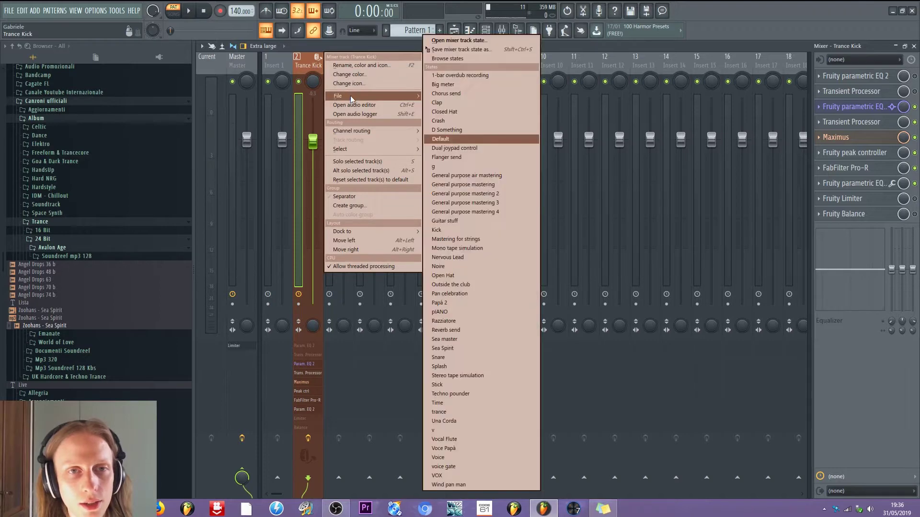
left_click(468, 43)
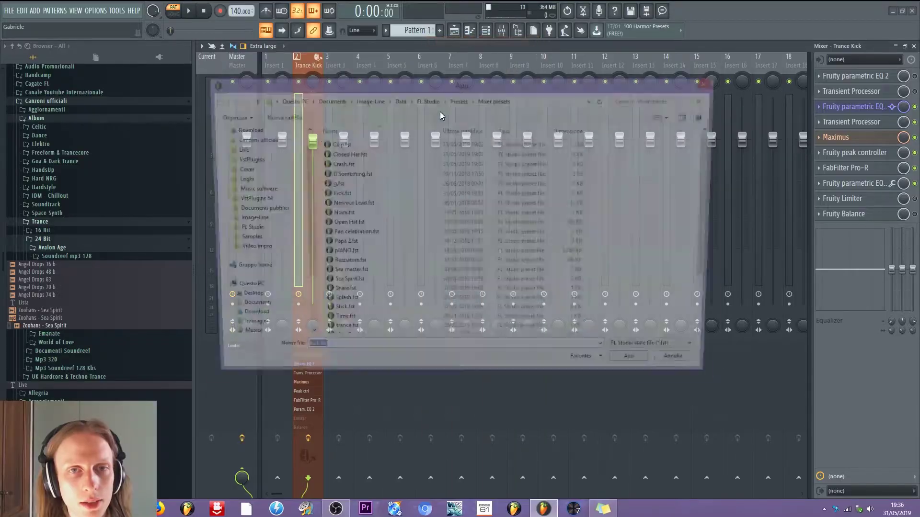
Look through the saved files in the Mixer presets folder and the Trance Kick track's options without loading anything.
left_click_drag(713, 158, 714, 212)
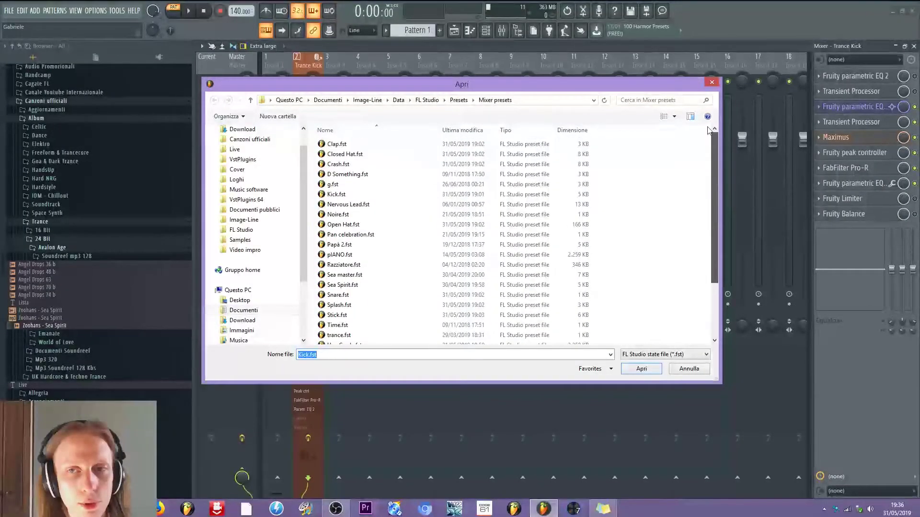
left_click(713, 84)
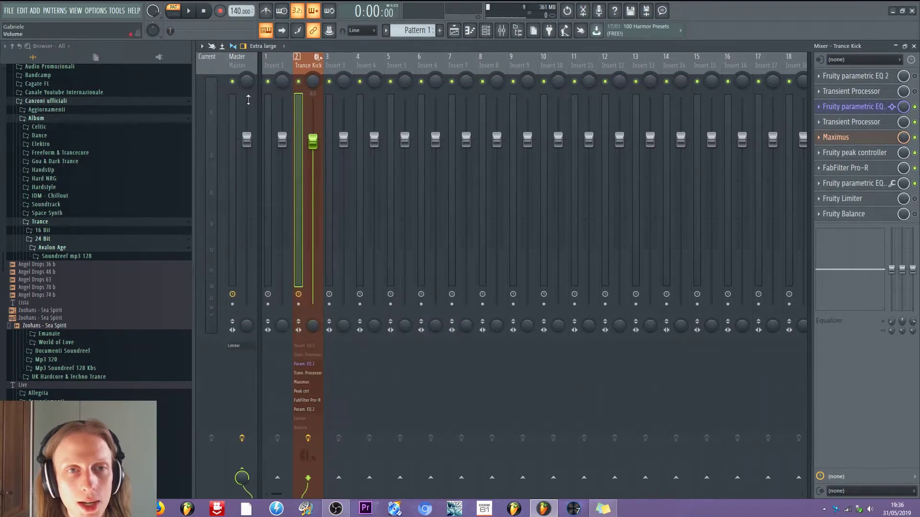
right_click(312, 70)
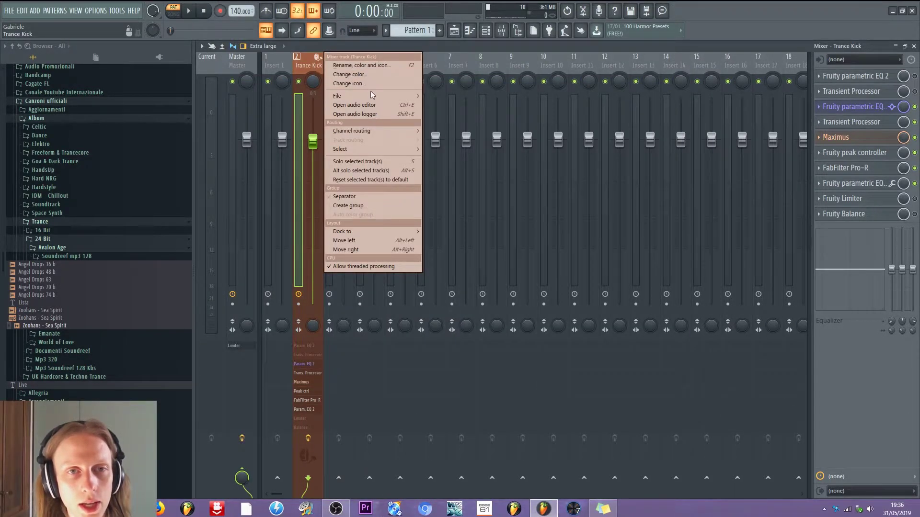
mouse_move(377, 100)
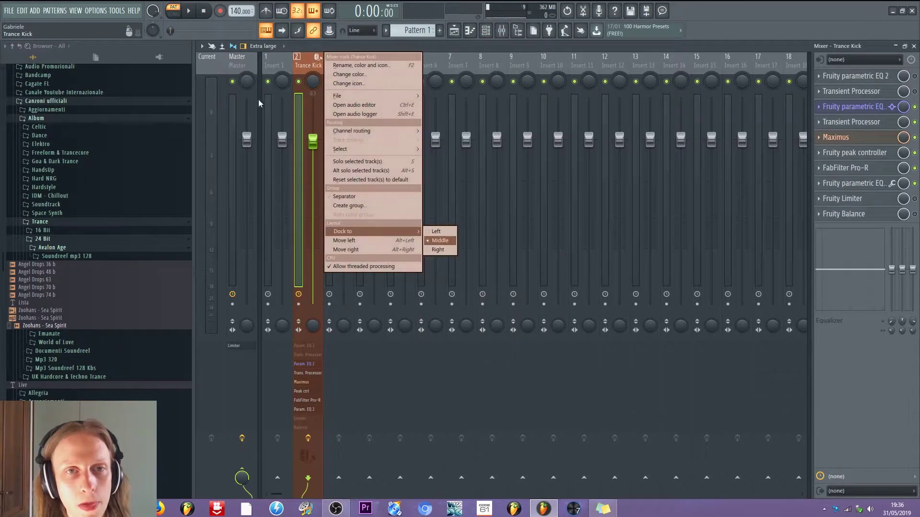
left_click(305, 68)
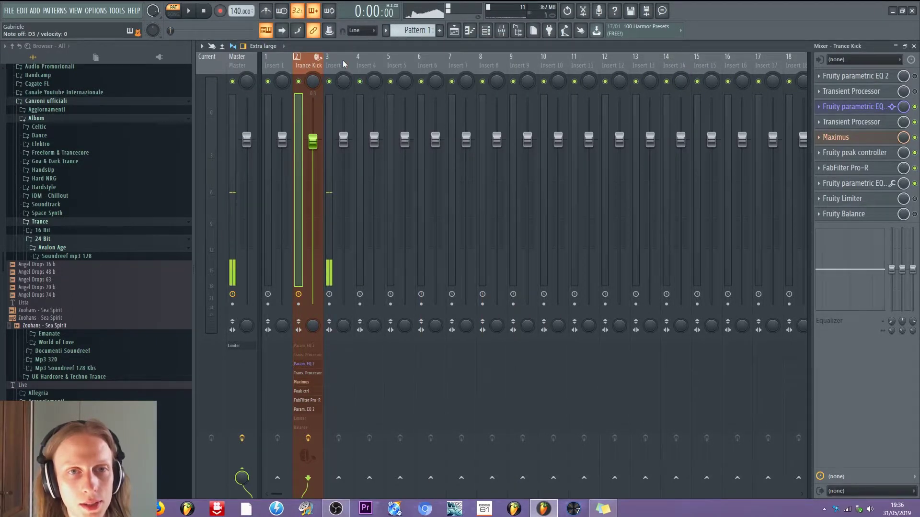
Load the Snare mixer track state onto Insert 3.
right_click(344, 64)
mouse_move(371, 96)
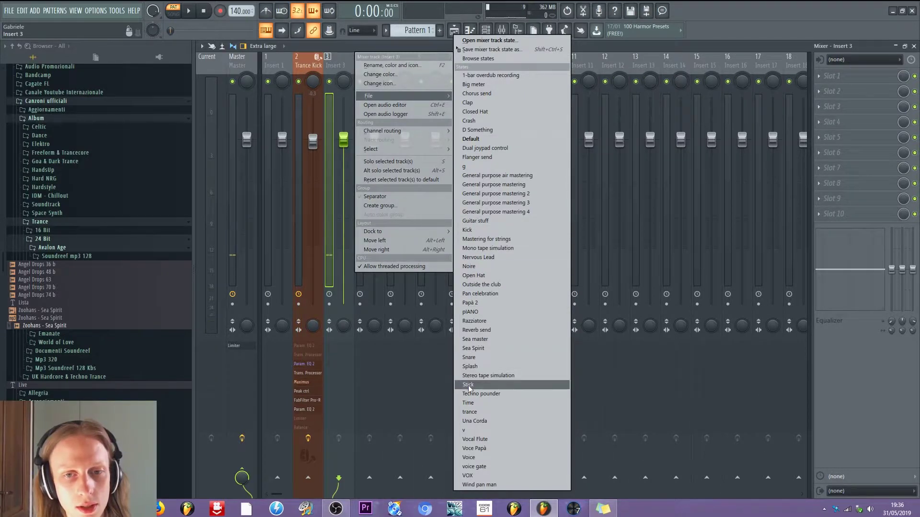
left_click(476, 359)
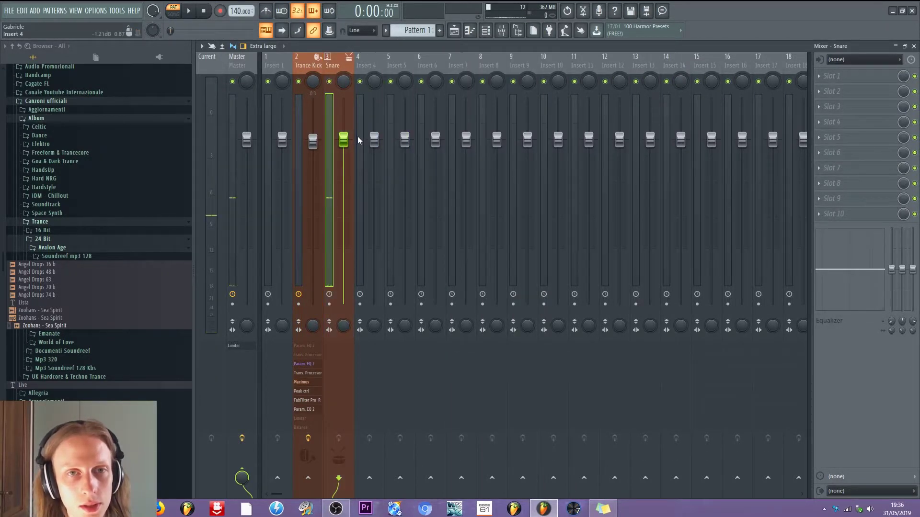
right_click(369, 66)
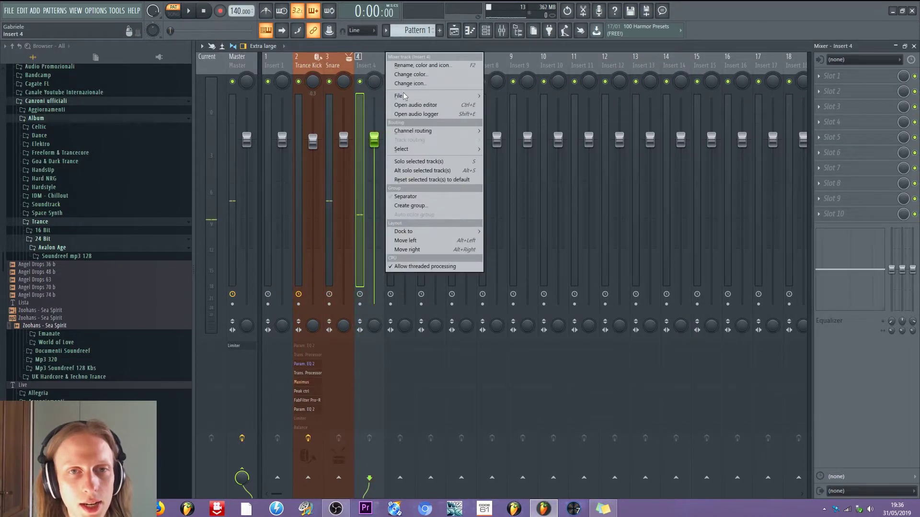
mouse_move(403, 96)
left_click(367, 68)
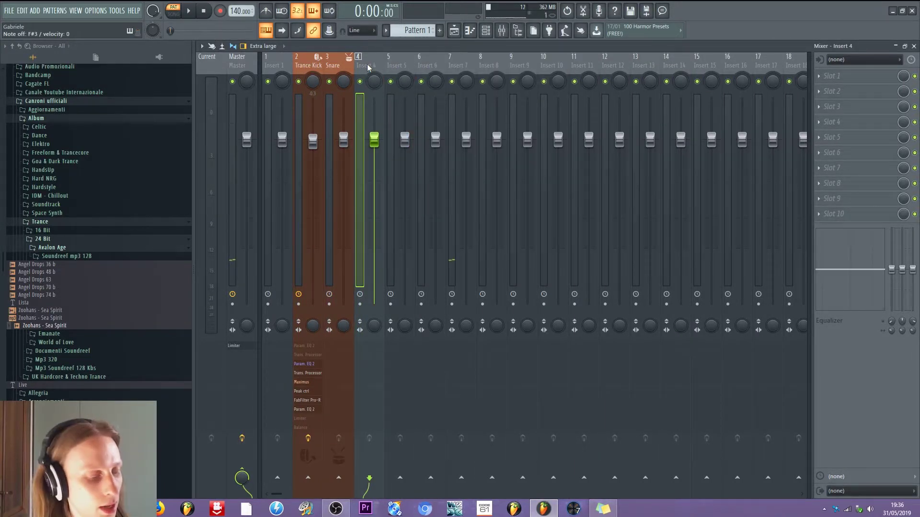
Load the Clap mixer track state onto Insert 5 and select Insert 7.
right_click(396, 67)
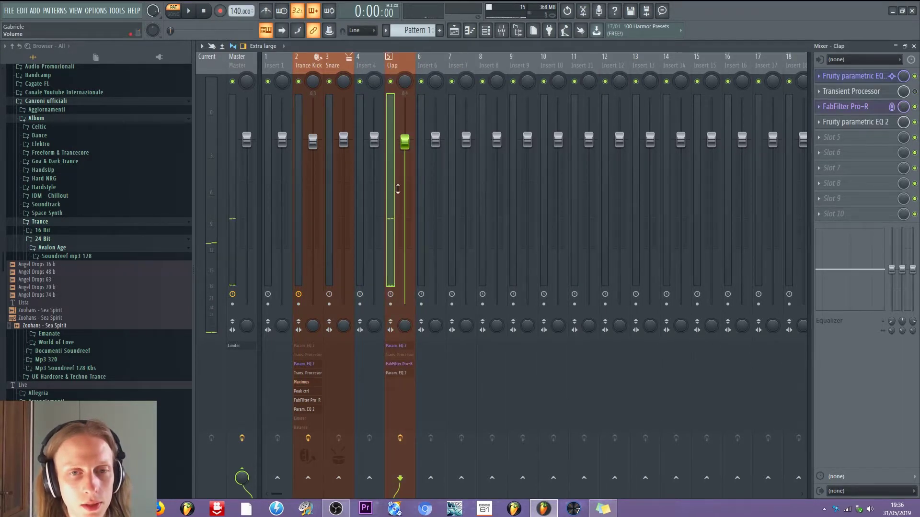
left_click(452, 67)
Review FPC in the Sea Spirit B channel, then return to the mixer and select the Trance Kick track and Insert 6.
left_click(485, 30)
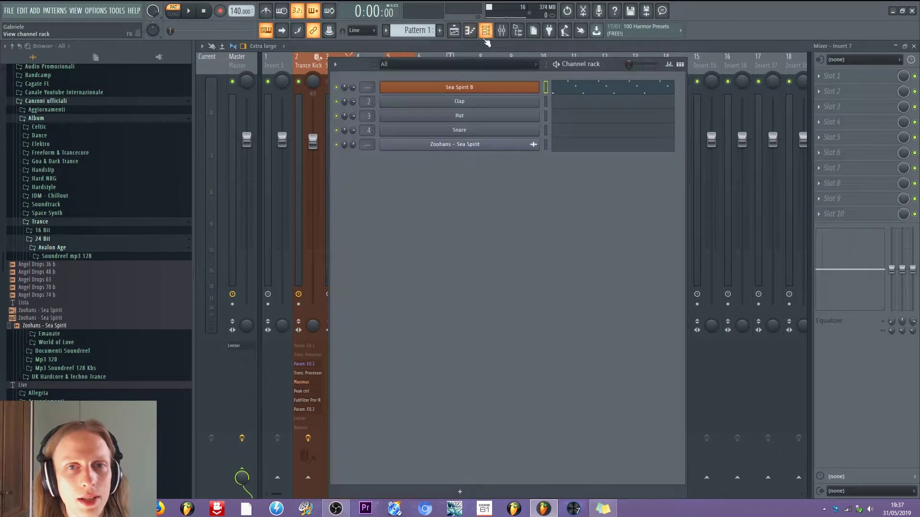
left_click(459, 87)
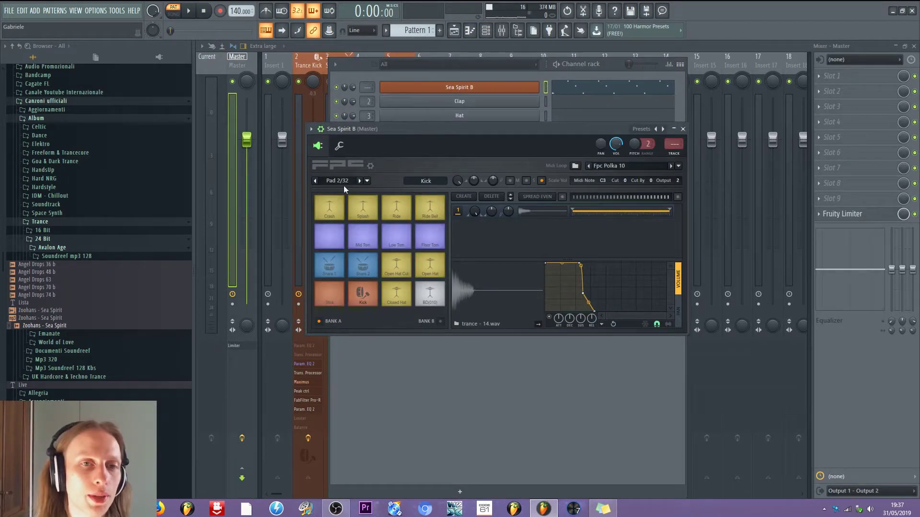
left_click(305, 72)
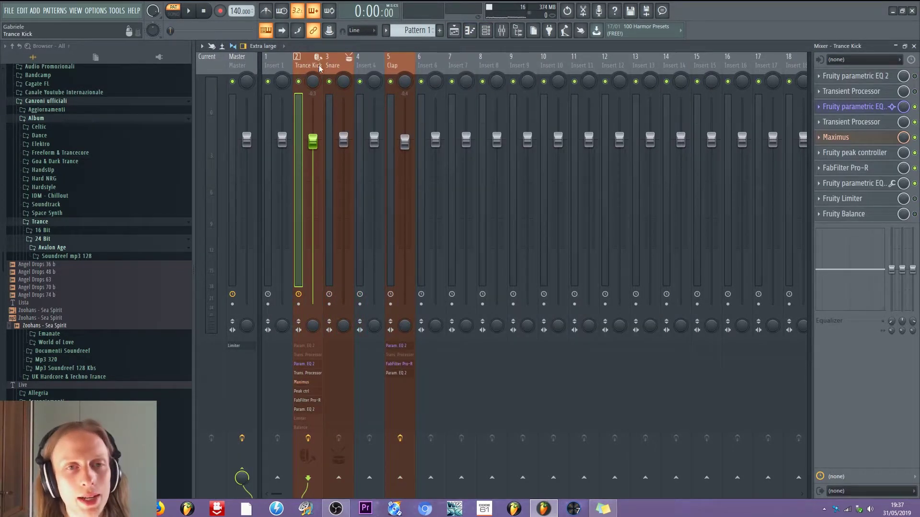
right_click(432, 64)
key("Escape")
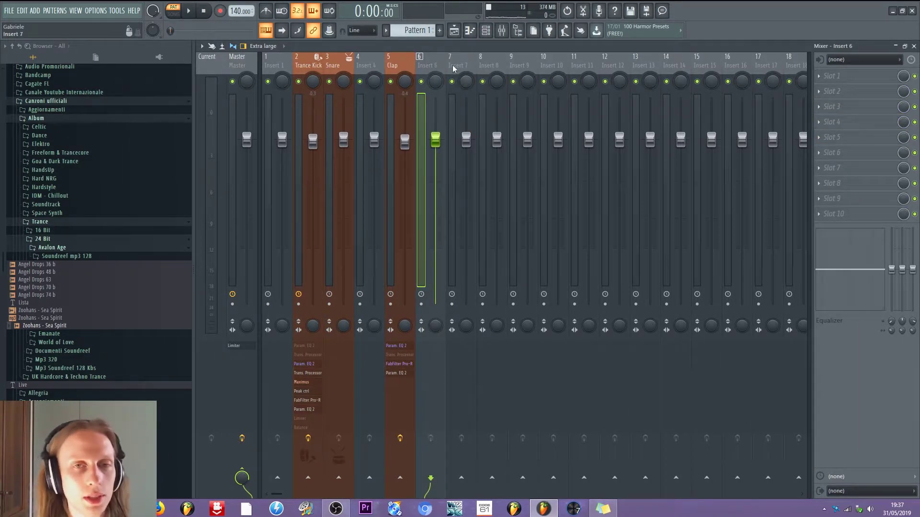
Move the channel rack down clear of the mixer track names and hide it.
left_click(486, 30)
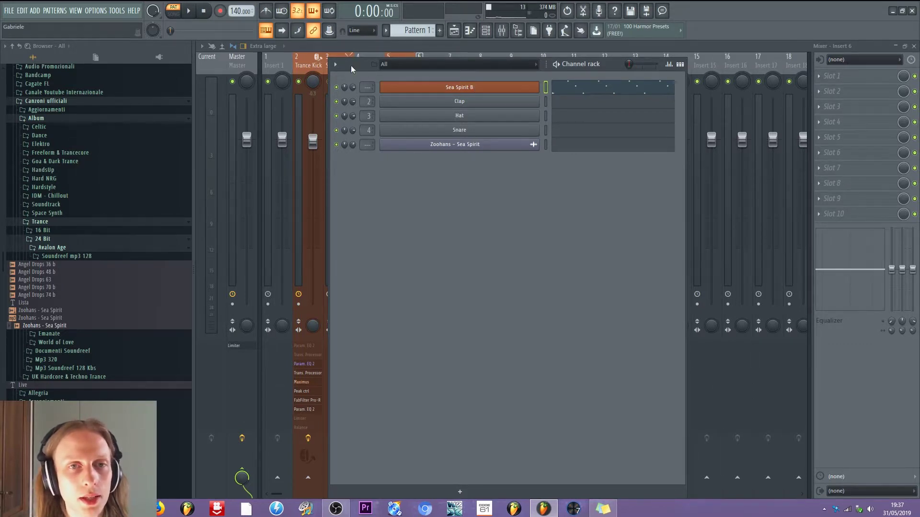
left_click_drag(352, 66, 375, 187)
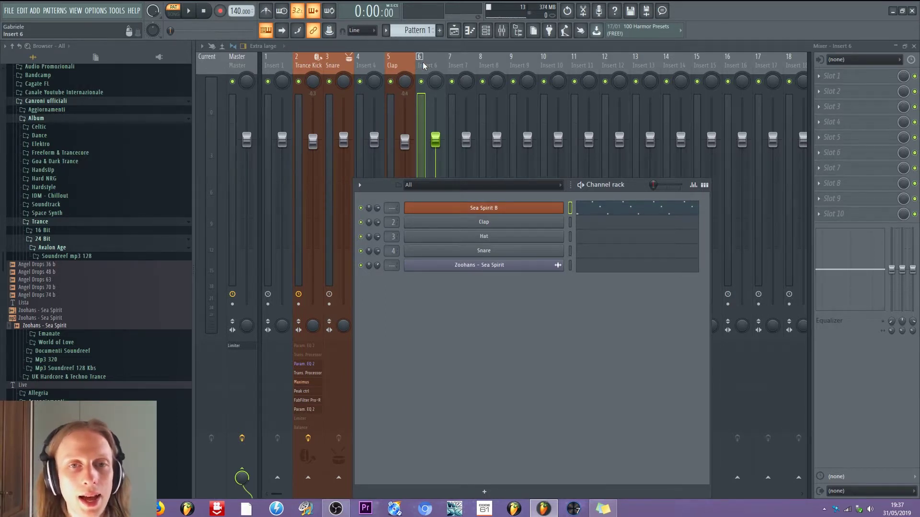
key("F6")
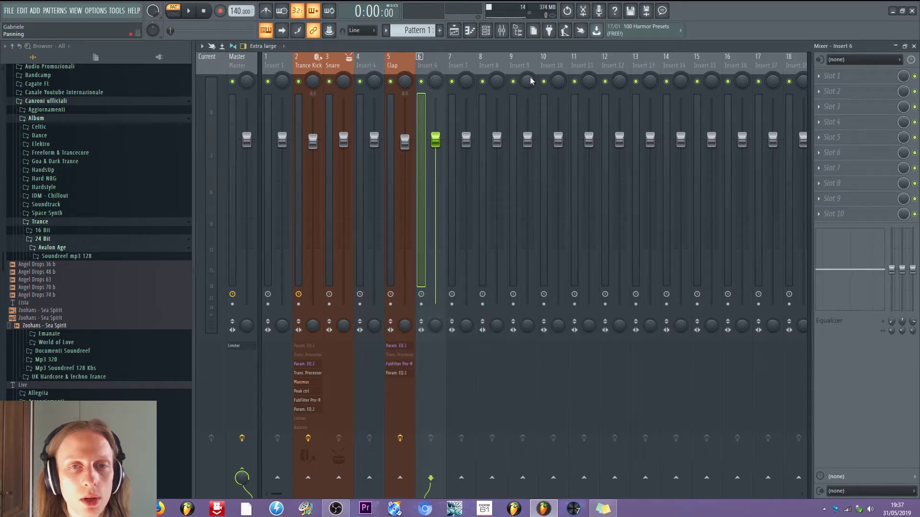
left_click(459, 66)
left_click(529, 69)
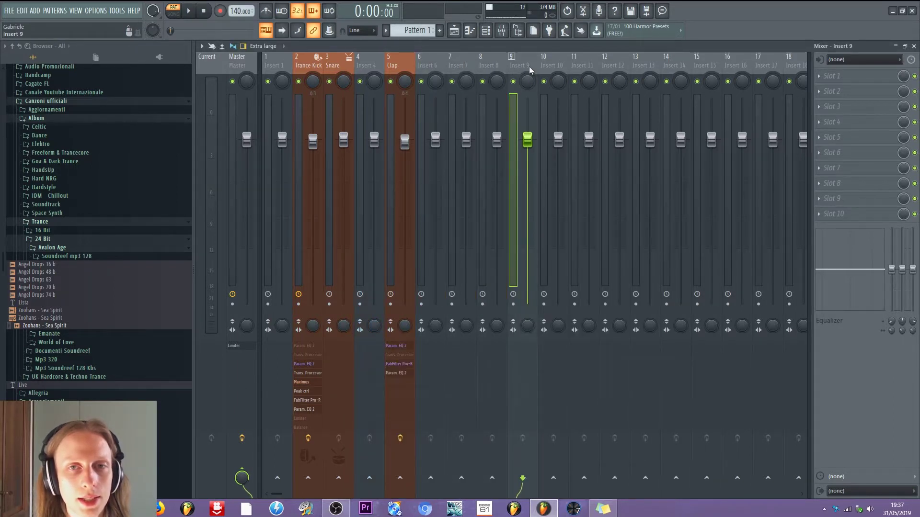
right_click(434, 63)
left_click(434, 65)
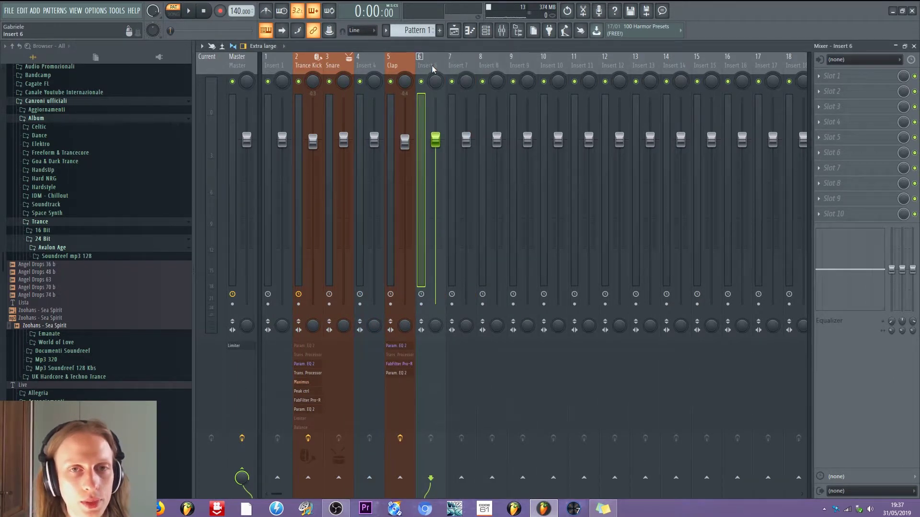
Replace the Sea Spirit B channel's instrument with Patcher and move its window clear of the loaded mixer tracks.
left_click(494, 33)
left_click(494, 34)
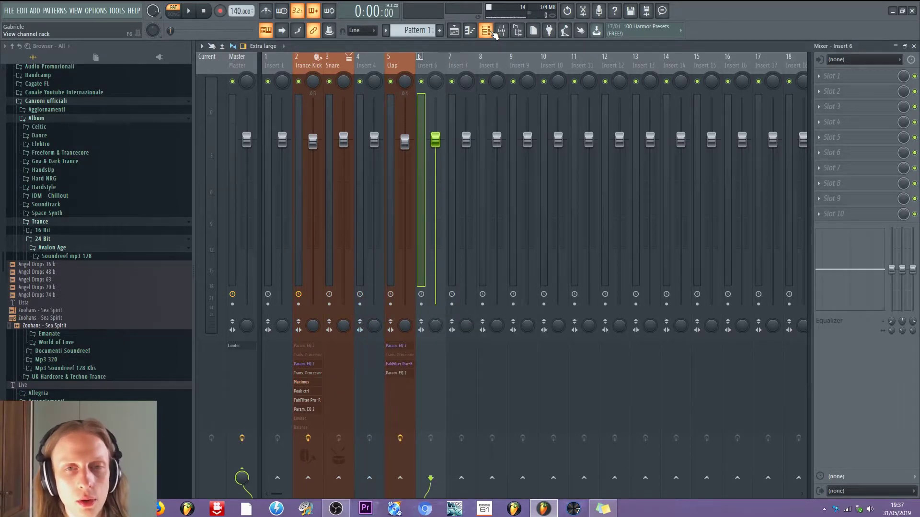
left_click(493, 33)
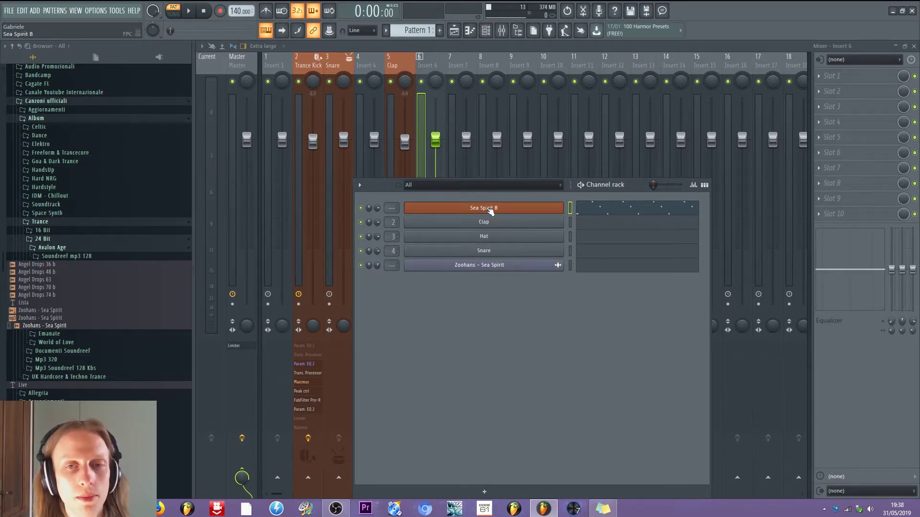
right_click(489, 210)
mouse_move(580, 286)
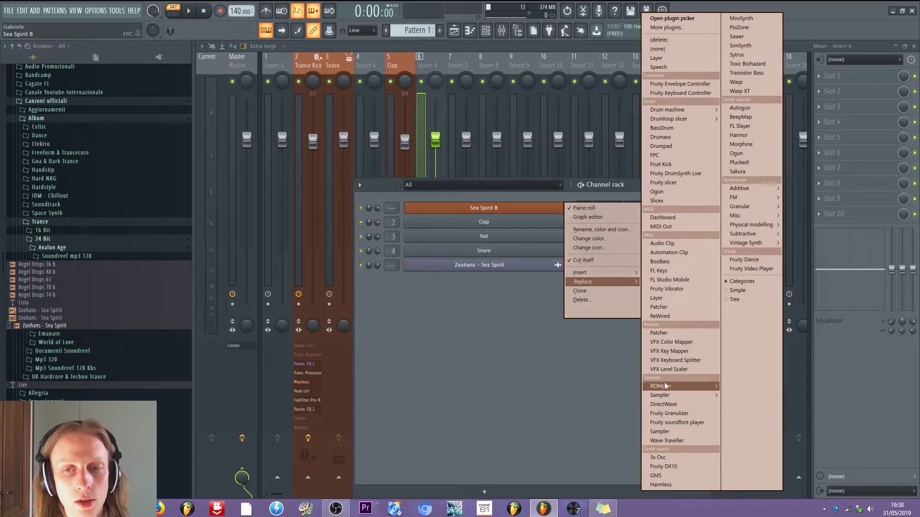
left_click(659, 334)
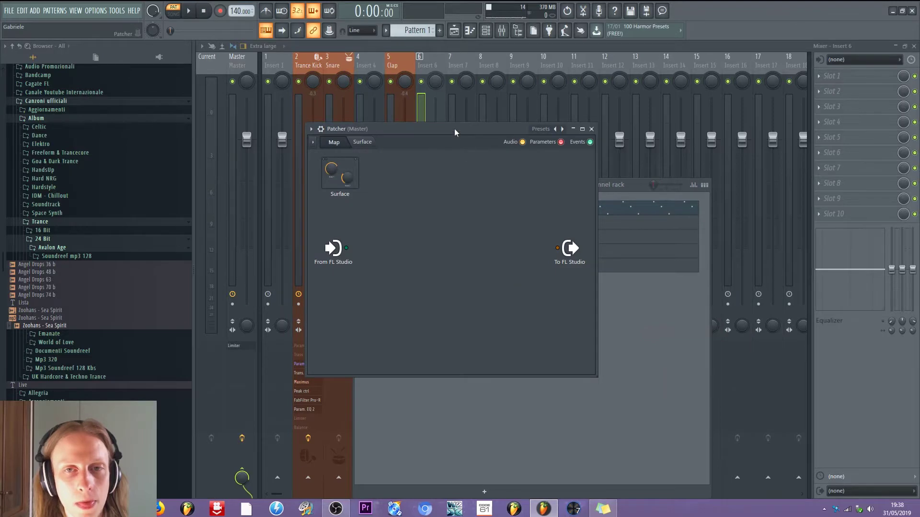
left_click_drag(605, 246, 575, 110)
Add an FPC plugin to the Patcher map.
right_click(527, 186)
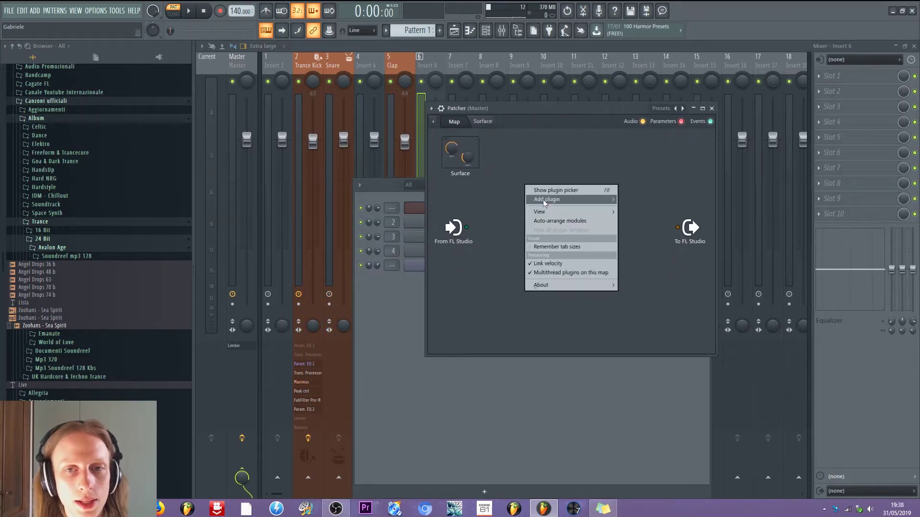
mouse_move(556, 200)
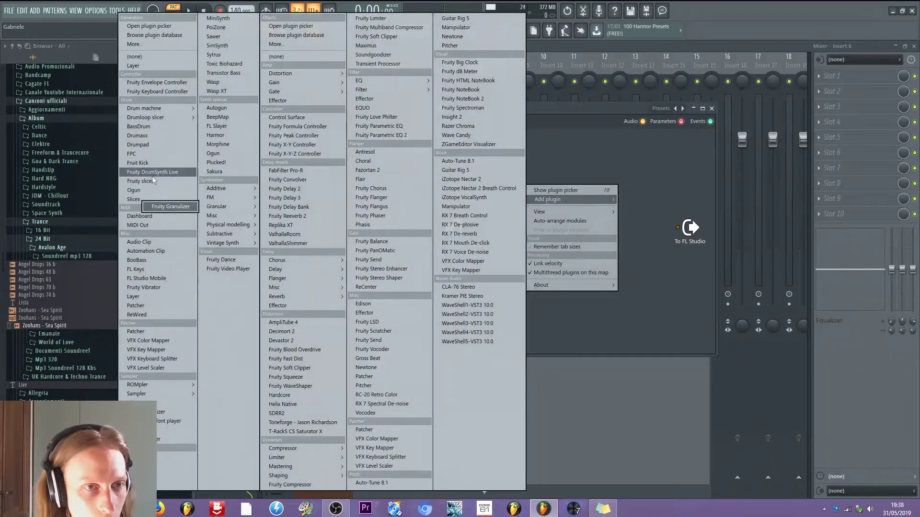
left_click(137, 153)
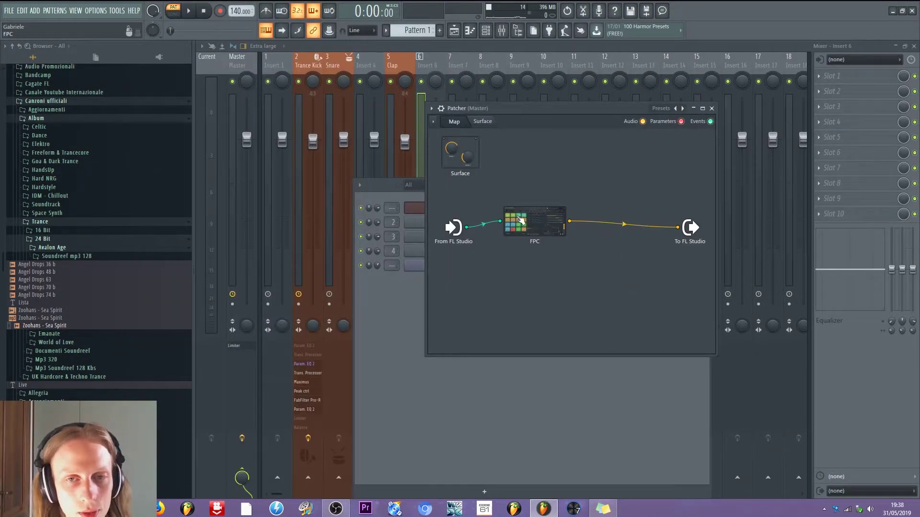
Load the Sea Spirit B preset in the FPC inside Patcher and close the FPC window.
double_click(520, 218)
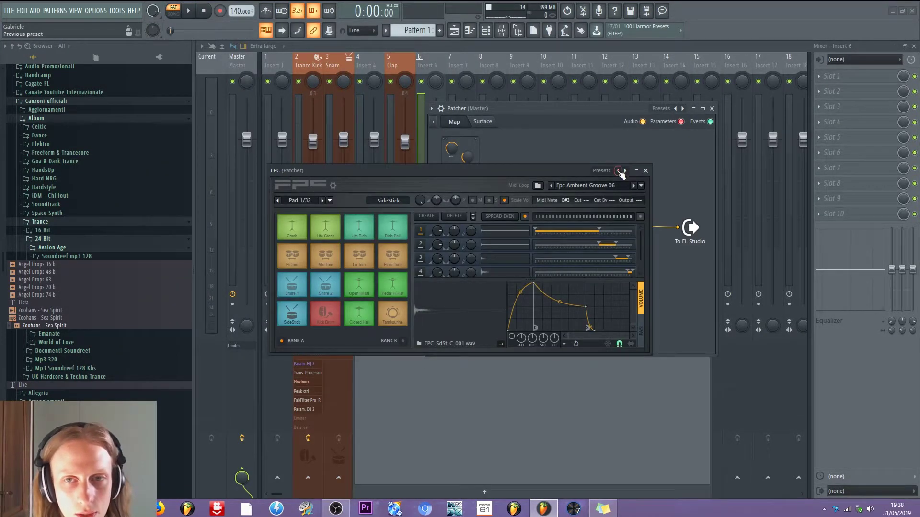
right_click(618, 172)
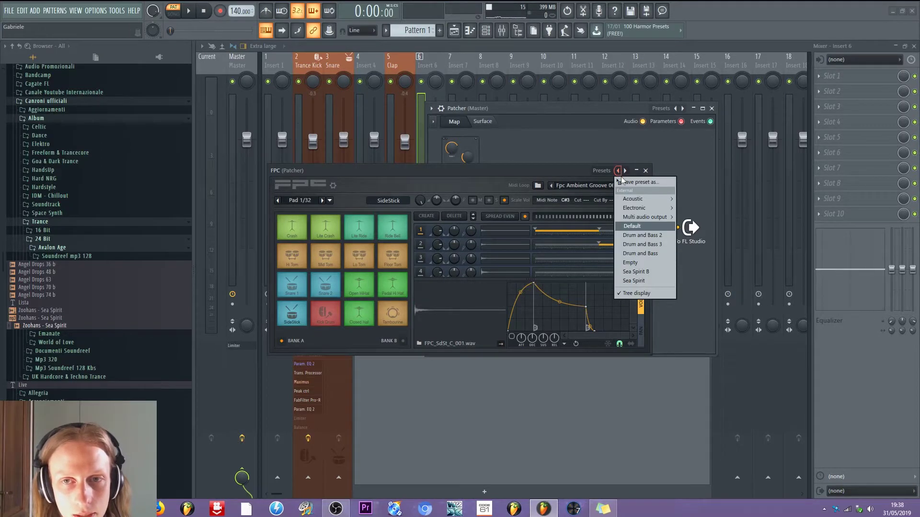
left_click(642, 272)
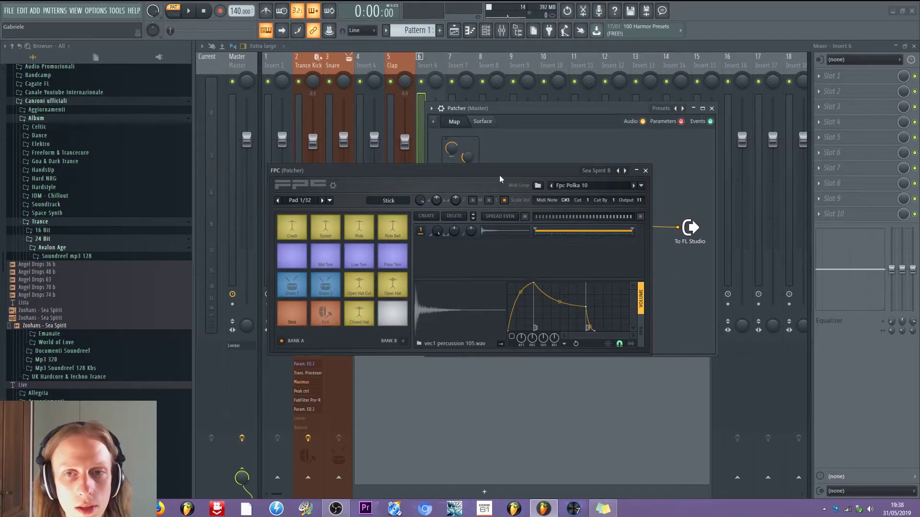
left_click_drag(500, 179, 541, 263)
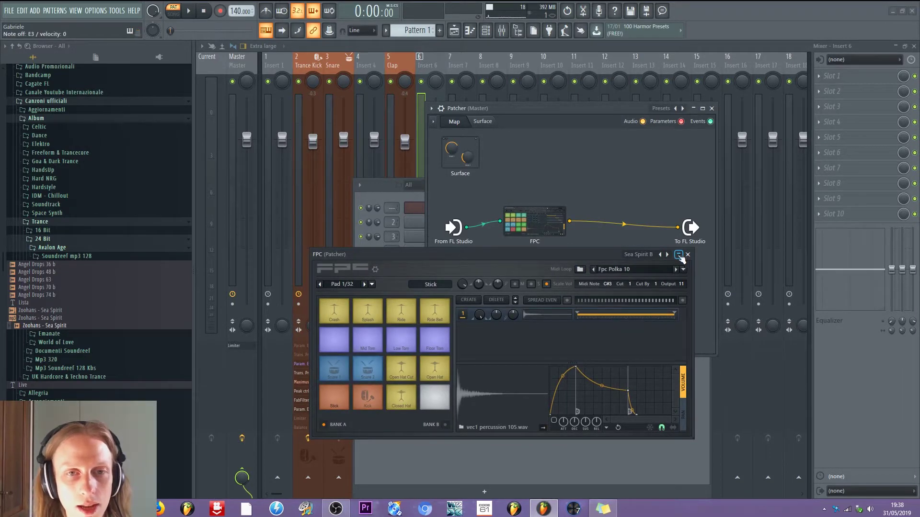
left_click(688, 255)
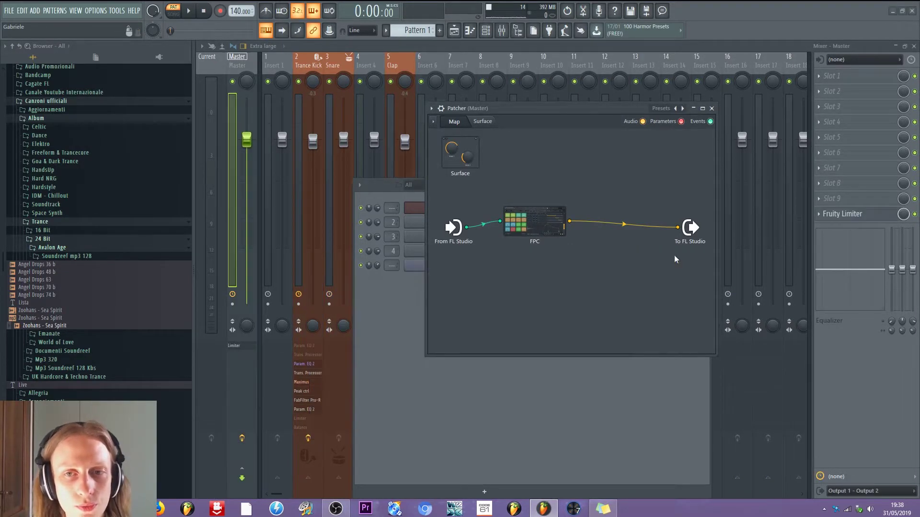
Activate additional audio outputs on the FPC module in the Patcher map.
right_click(558, 226)
mouse_move(567, 284)
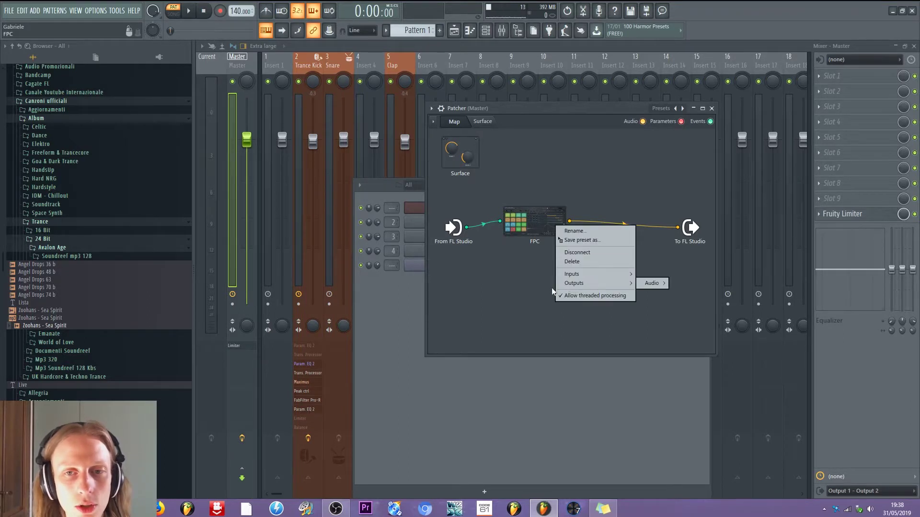
left_click(550, 241)
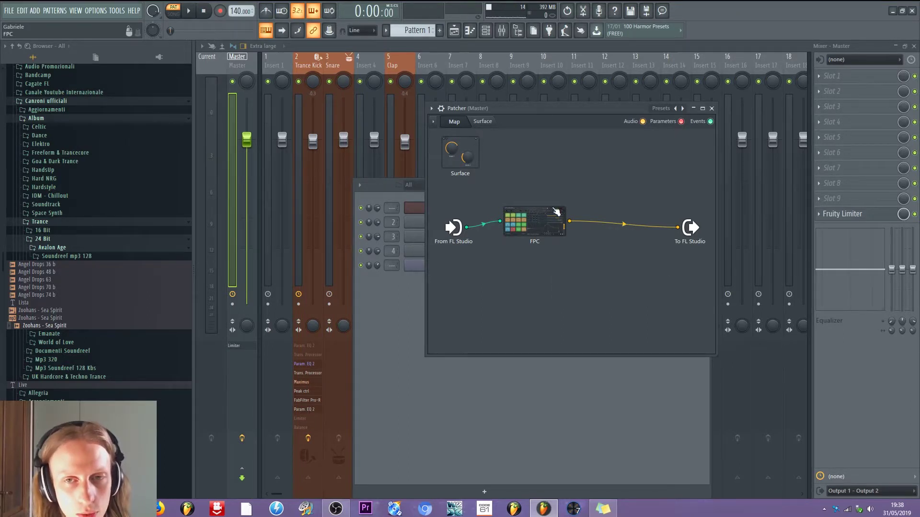
right_click(548, 224)
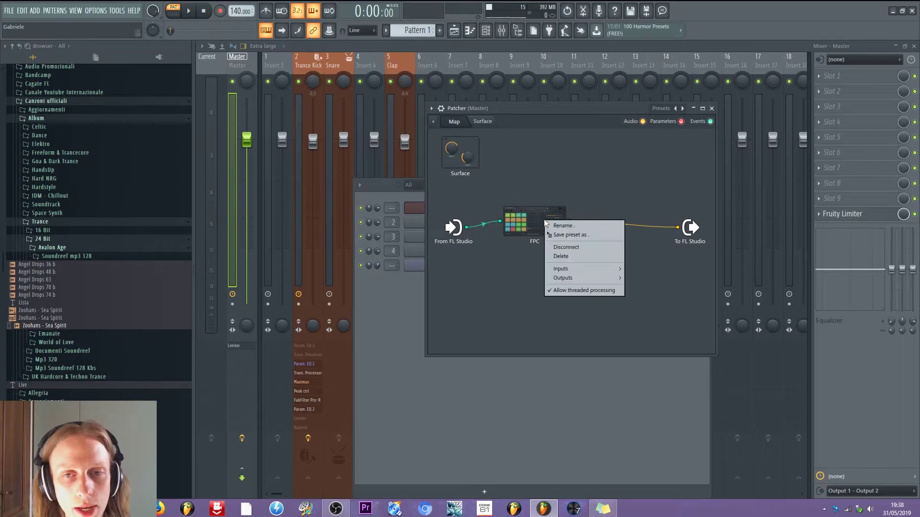
mouse_move(584, 278)
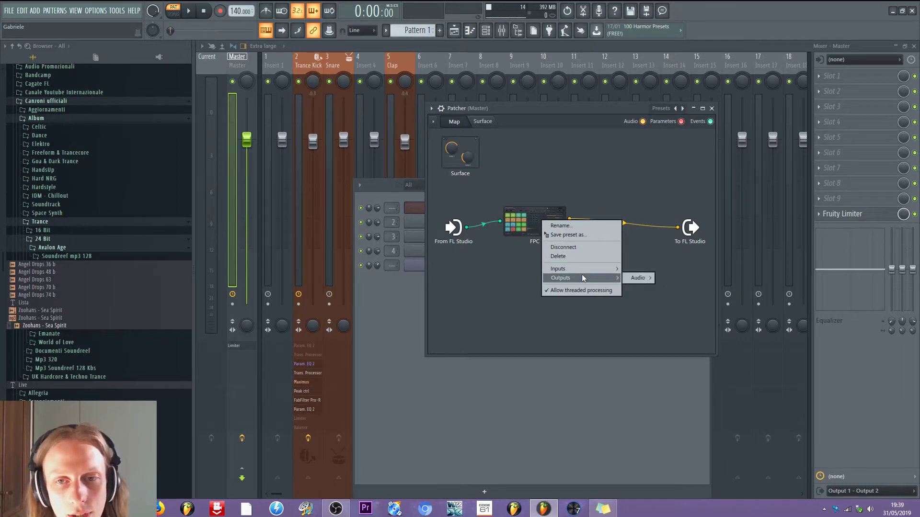
mouse_move(639, 278)
left_click(676, 277)
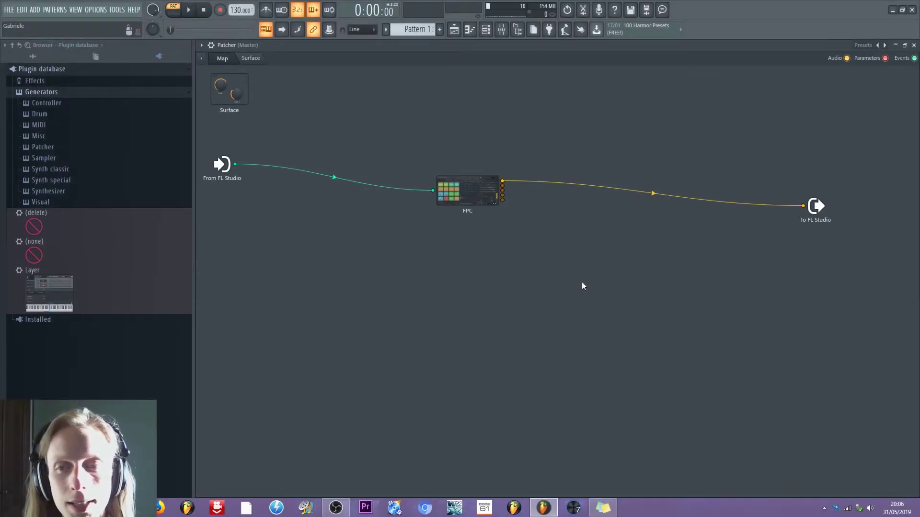
Activate the Trance Kick mixer track as an additional audio input on the To FL Studio module.
right_click(820, 206)
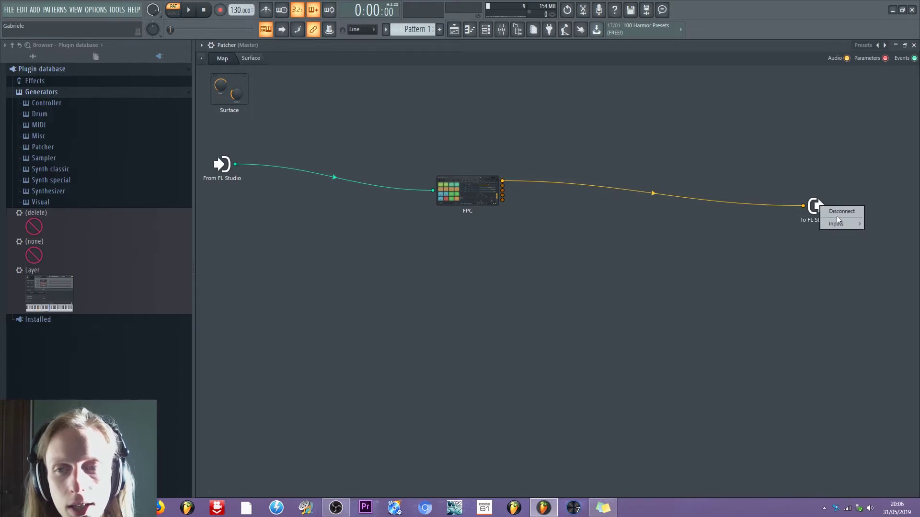
left_click(791, 228)
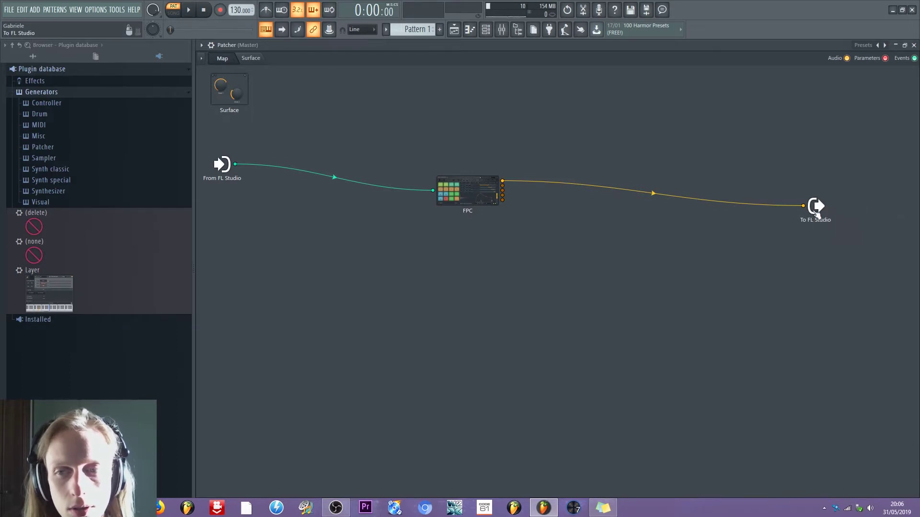
right_click(817, 213)
mouse_move(839, 229)
mouse_move(876, 228)
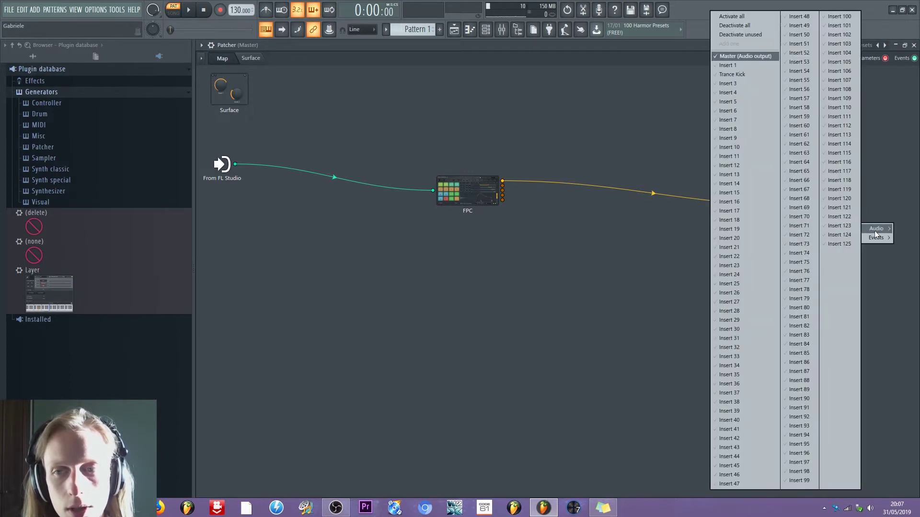
left_click(749, 73)
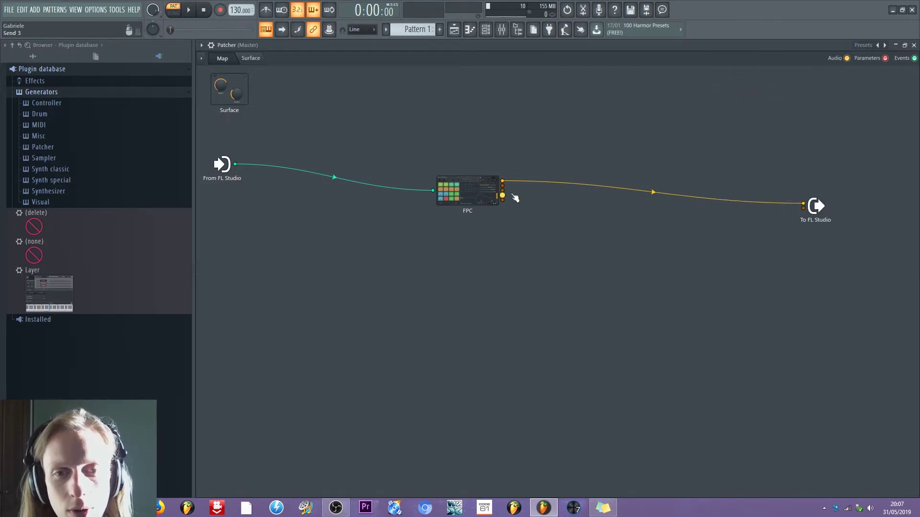
Connect FPC's third output to the second To FL Studio input and move FPC level with the From FL Studio module.
left_click_drag(502, 190, 803, 208)
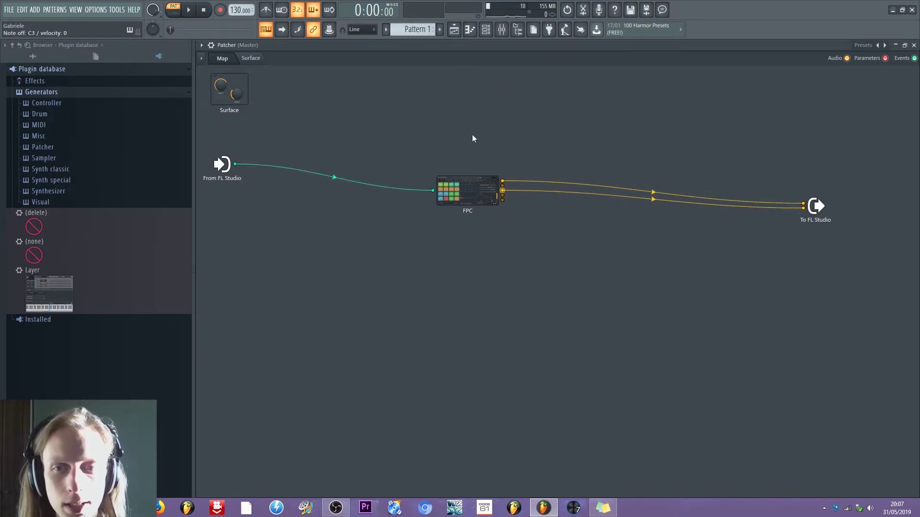
left_click_drag(468, 189, 421, 223)
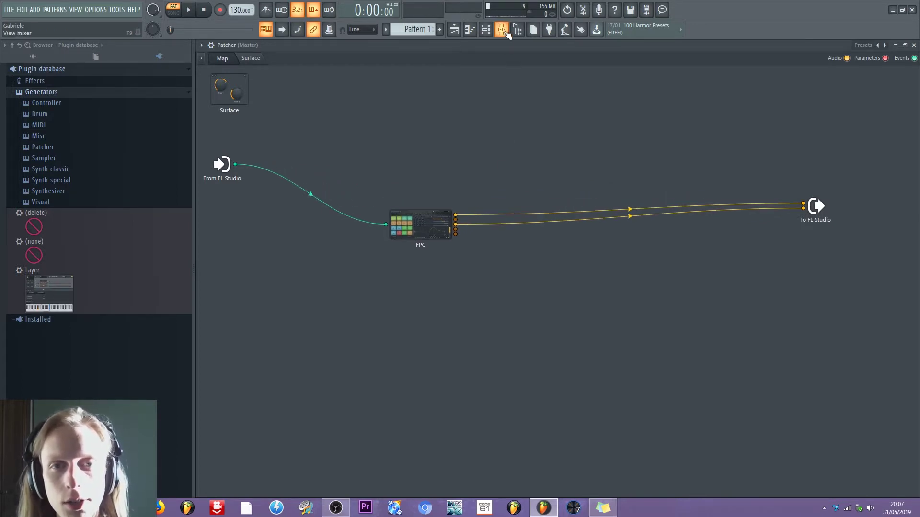
left_click_drag(413, 231, 392, 165)
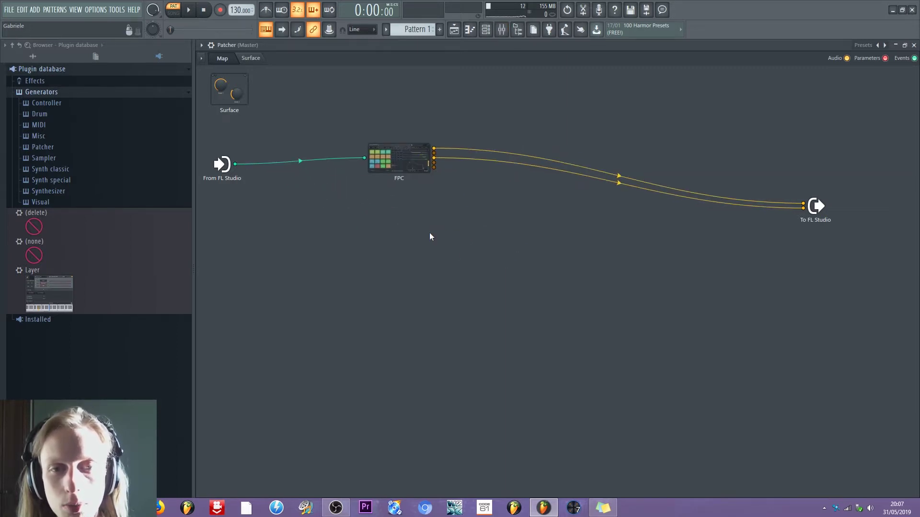
Add a Fruity Reeverb 2 effect to the Patcher map near the To FL Studio module.
right_click(429, 233)
mouse_move(447, 248)
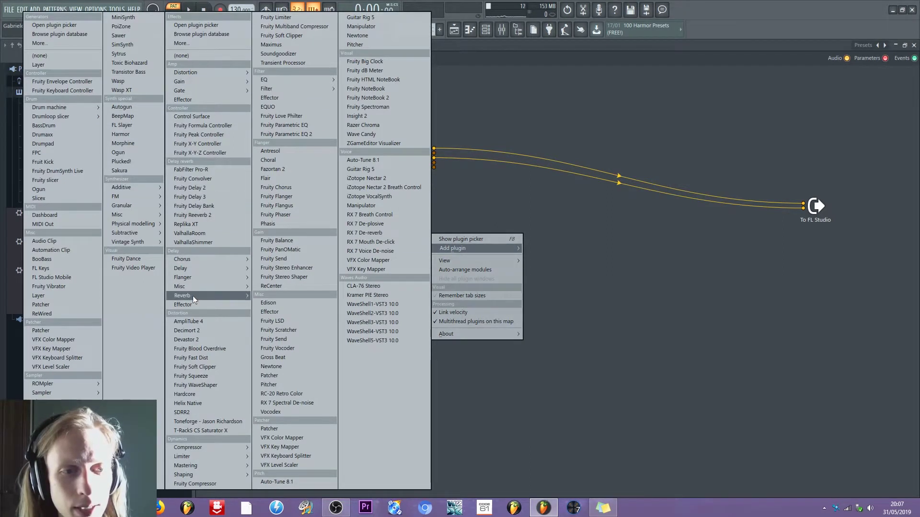
mouse_move(228, 297)
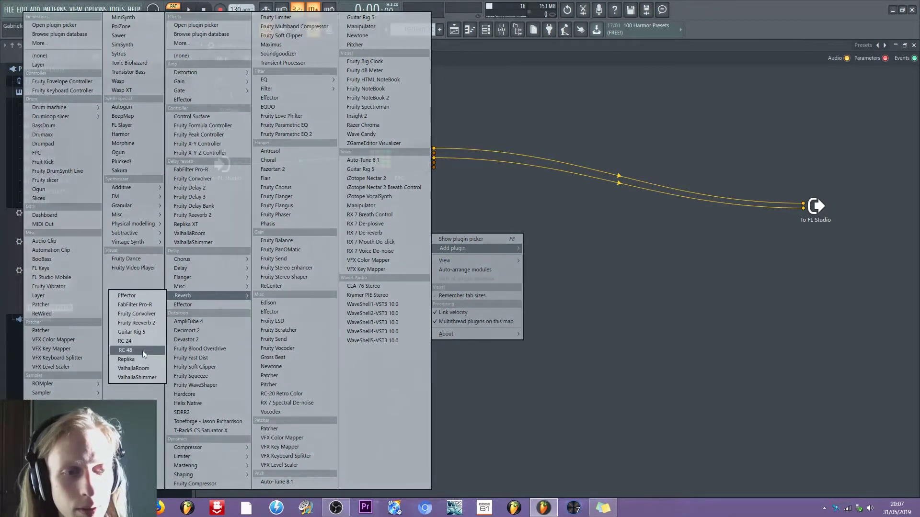
left_click(136, 323)
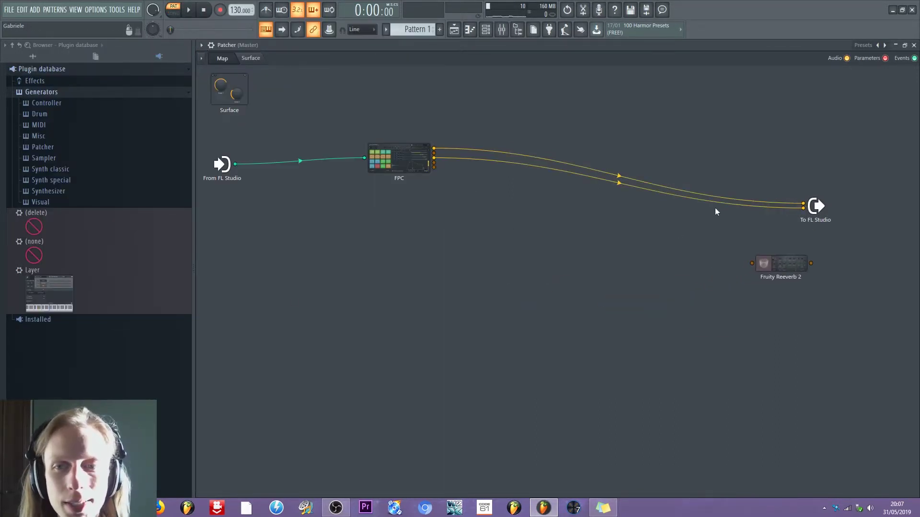
Look at Patcher's preset categories and delete the Fruity Reeverb 2 module from the map.
left_click(202, 45)
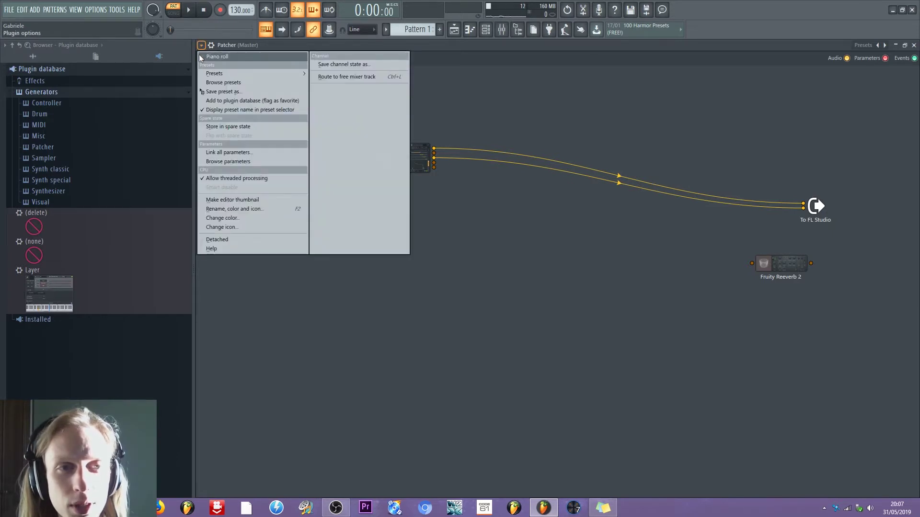
mouse_move(231, 76)
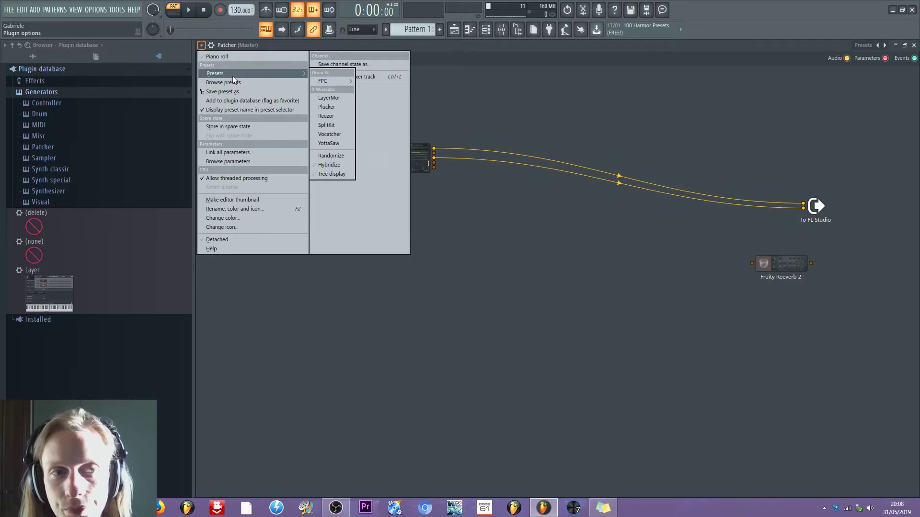
left_click(773, 282)
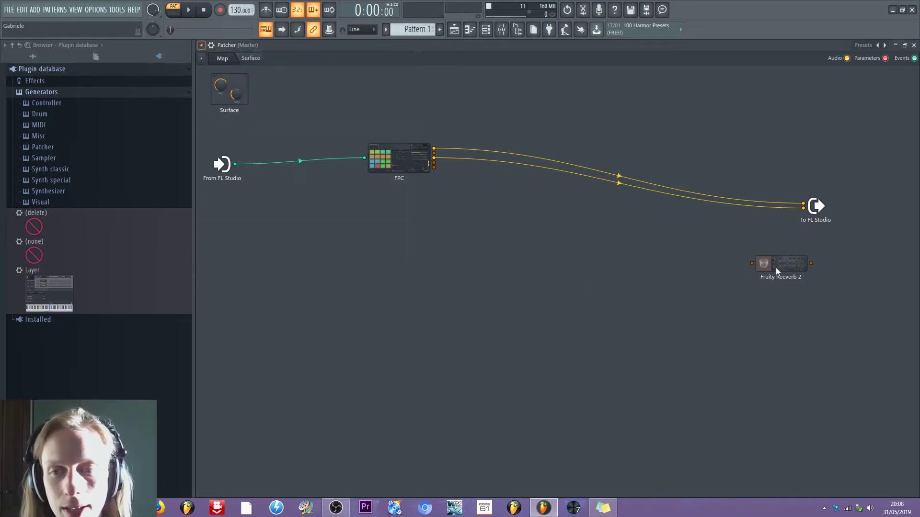
right_click(772, 268)
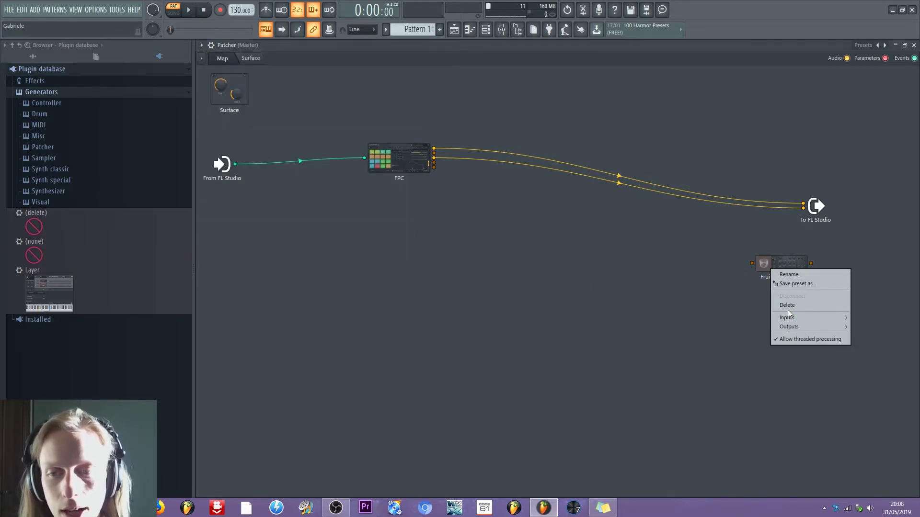
left_click(788, 306)
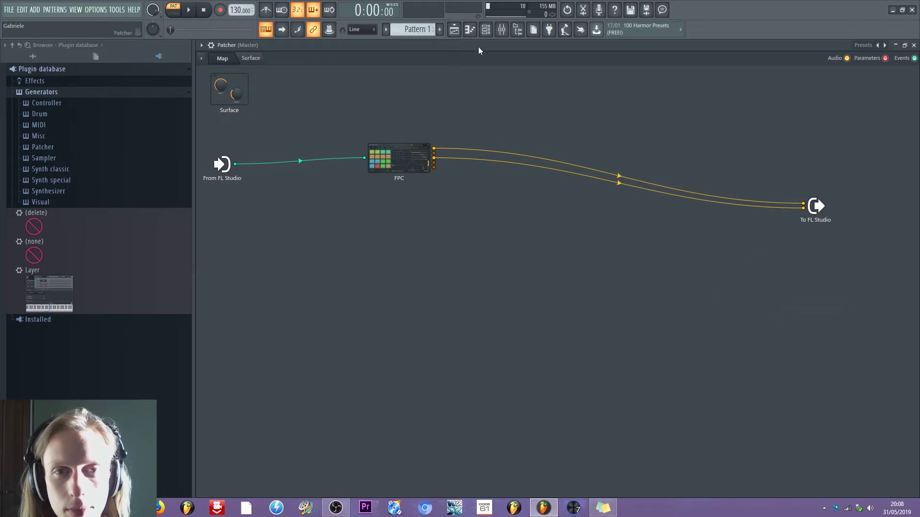
Show the channel rack and replace the Snare channel's instrument with Patcher.
left_click(491, 34)
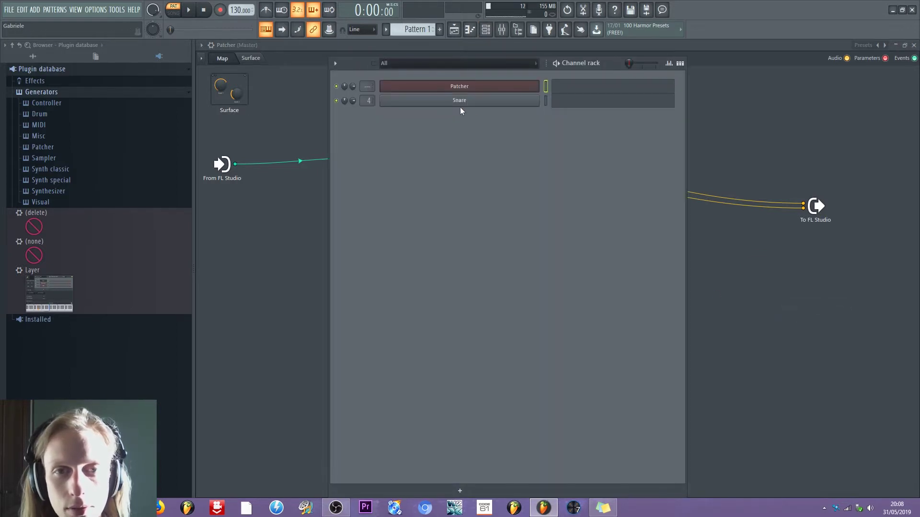
right_click(460, 101)
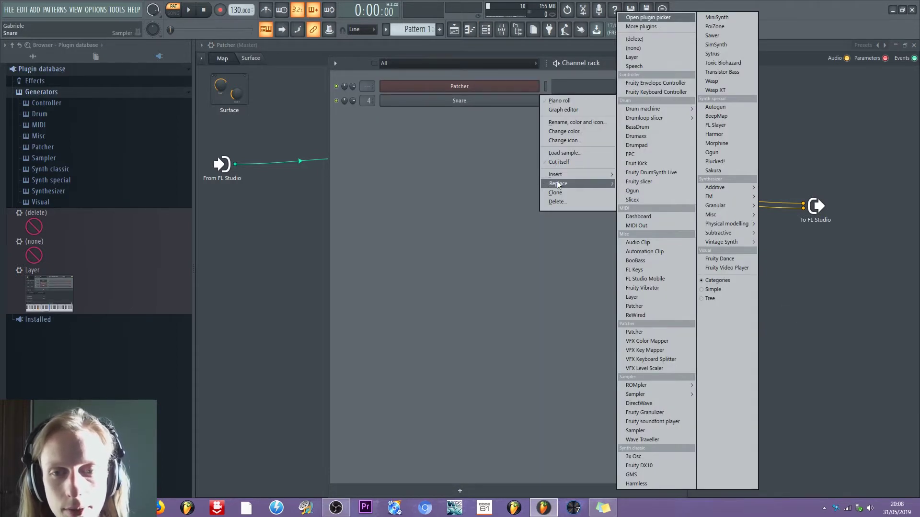
mouse_move(556, 182)
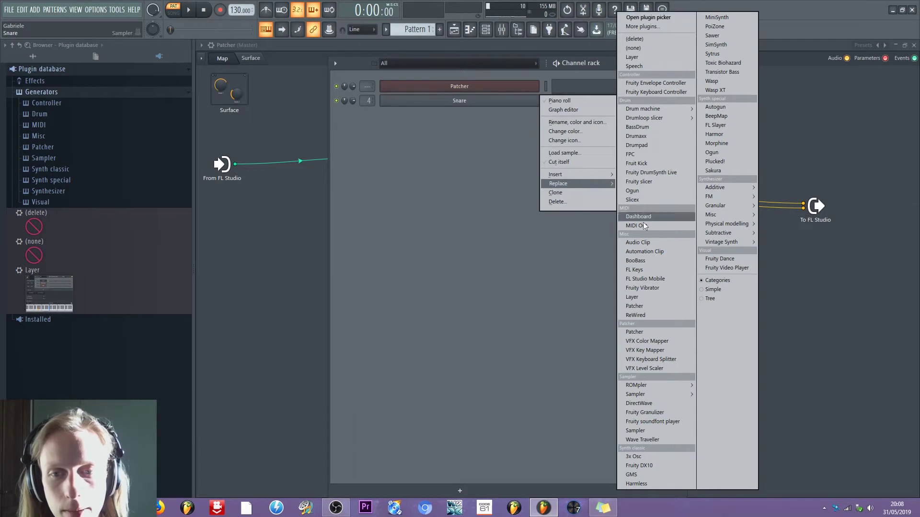
left_click(642, 333)
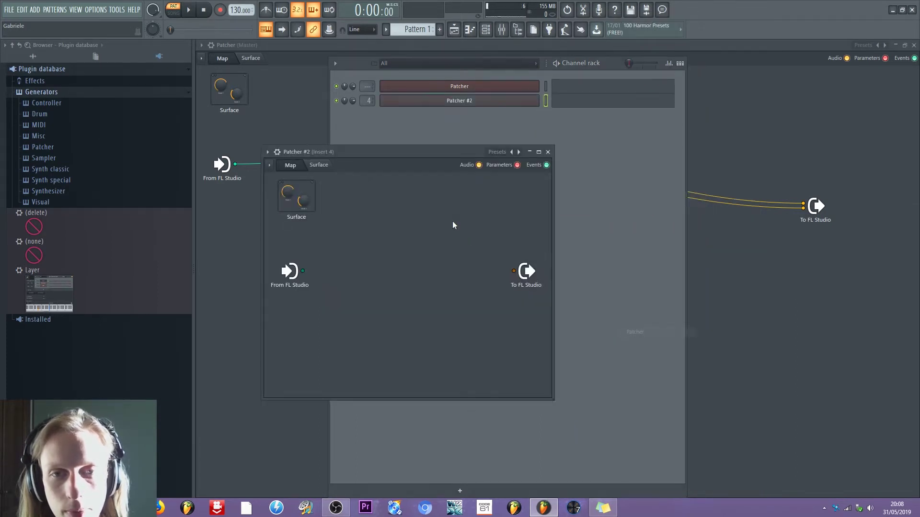
Load the Trance 1 preset from the FPC drum kit presets into the new Patcher and maximize its window.
left_click(267, 152)
mouse_move(291, 182)
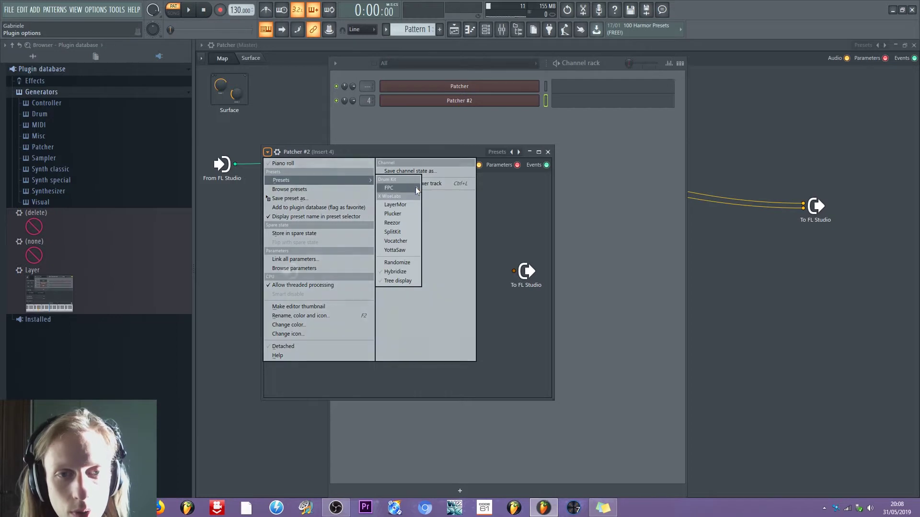
mouse_move(402, 188)
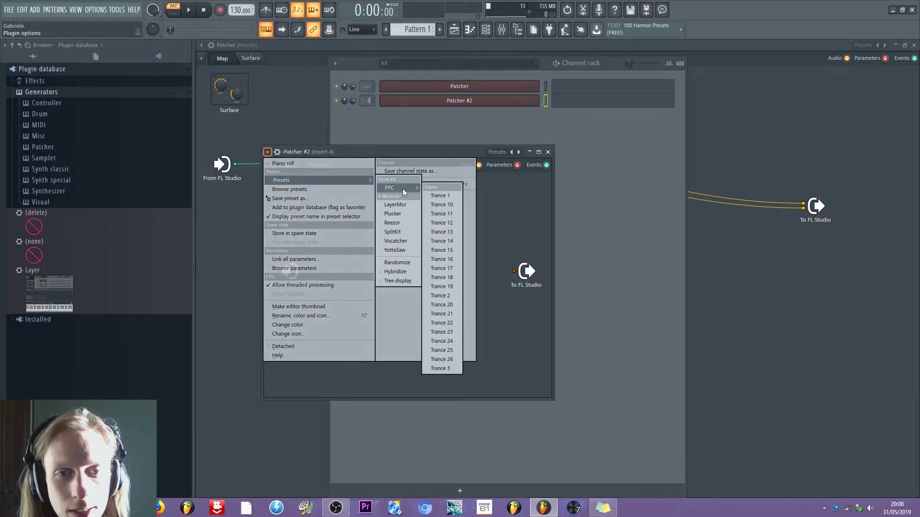
left_click(450, 197)
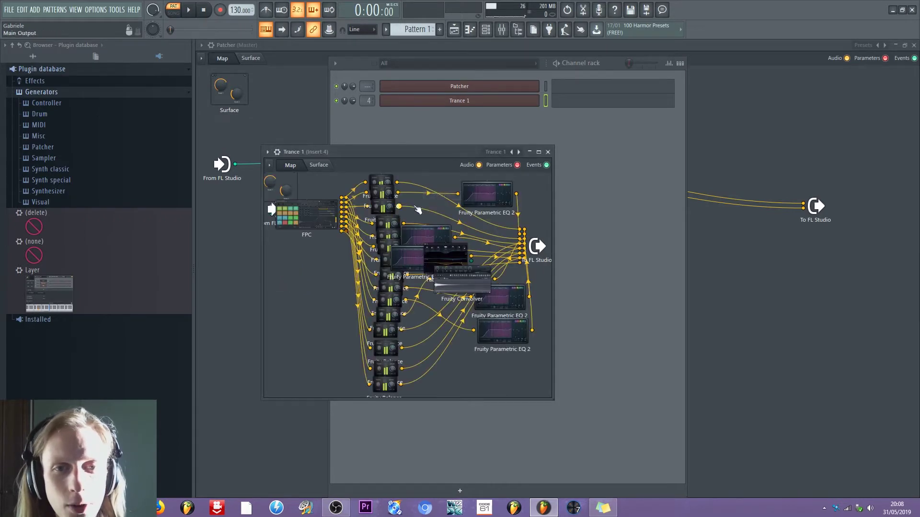
left_click(539, 152)
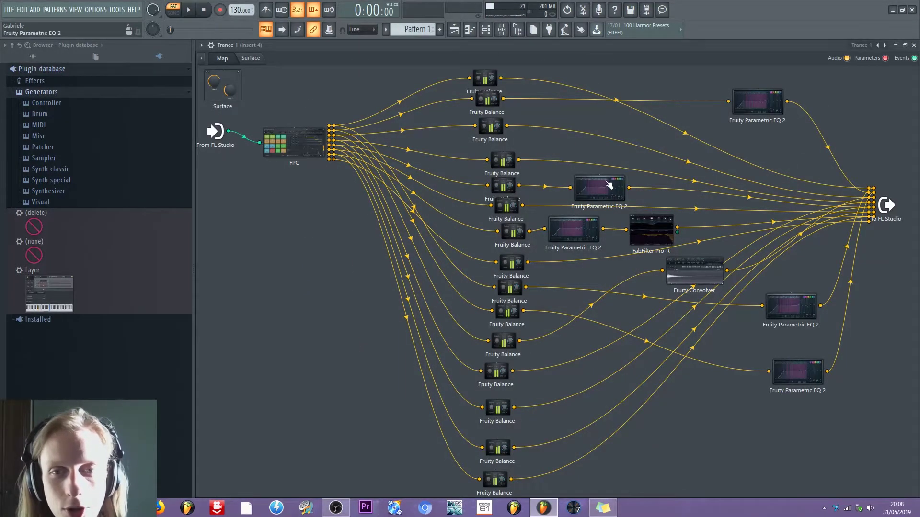
Reposition the FPC and Fruity Convolver modules in the map and inspect the Fruity Parametric EQ 2 feeding FabFilter Pro-R.
left_click_drag(294, 144, 289, 196)
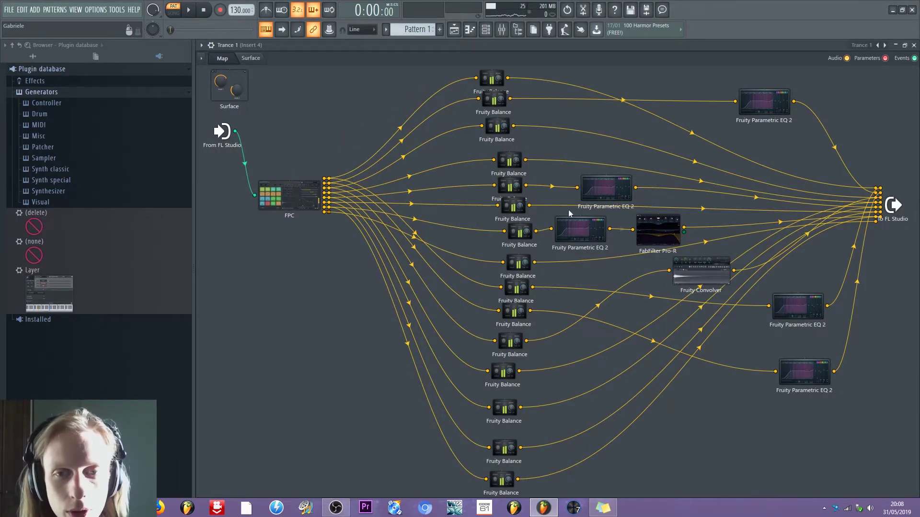
left_click(579, 234)
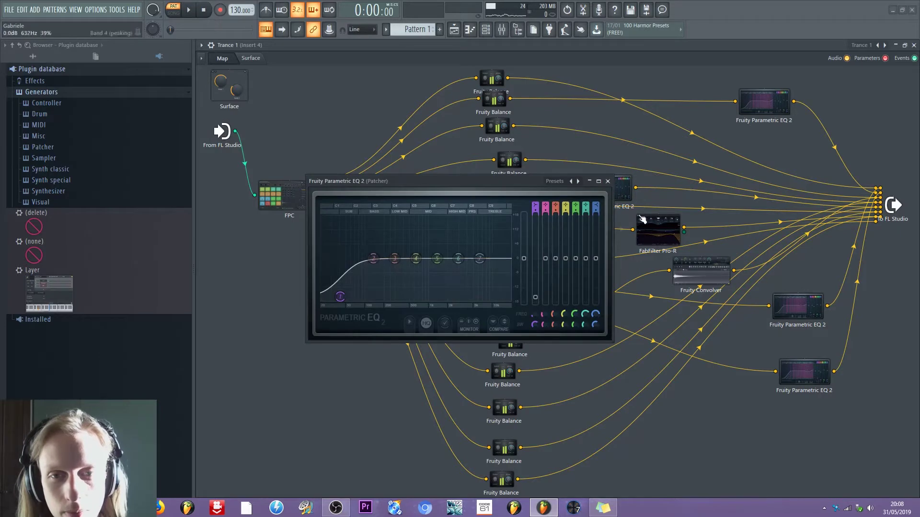
left_click(607, 181)
left_click_drag(702, 278, 641, 286)
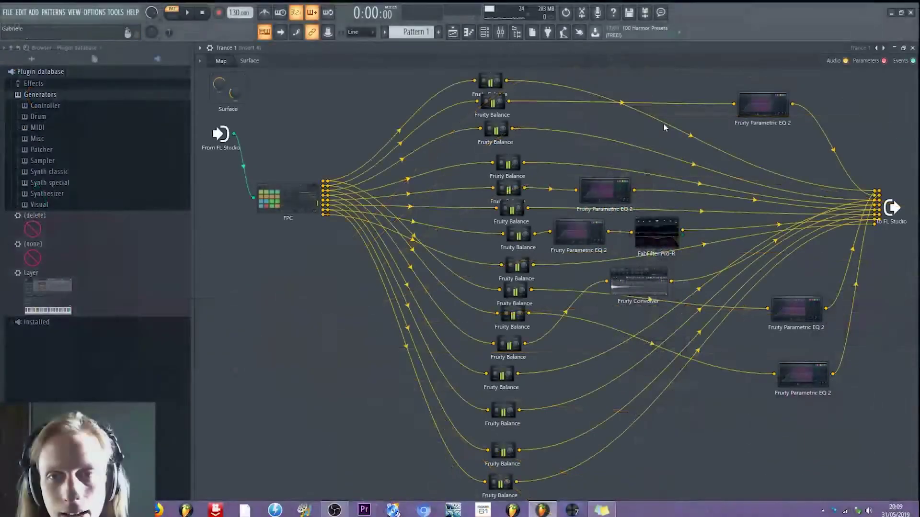
Inspect the curves of the uppermost Fruity Parametric EQ 2 and the one fed by the fifth Fruity Balance, closing each window.
double_click(773, 109)
left_click_drag(462, 181, 473, 144)
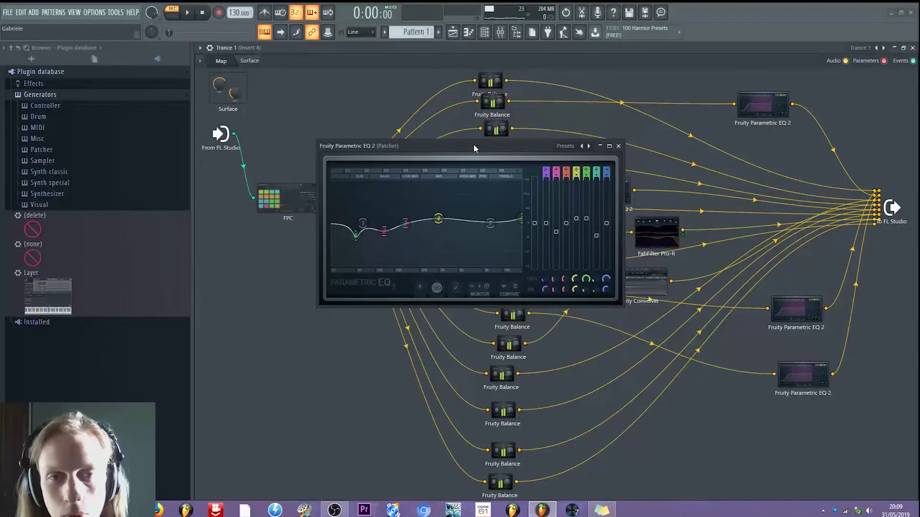
left_click(620, 147)
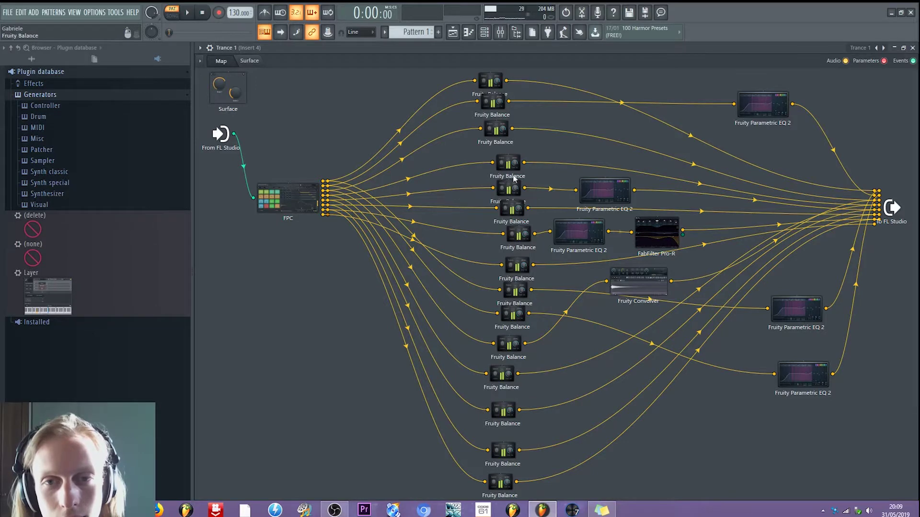
left_click(605, 190)
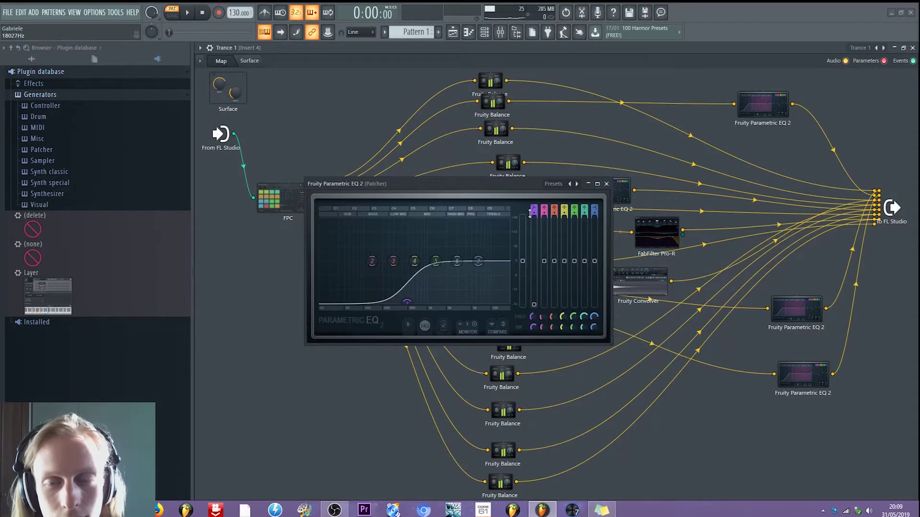
left_click(609, 186)
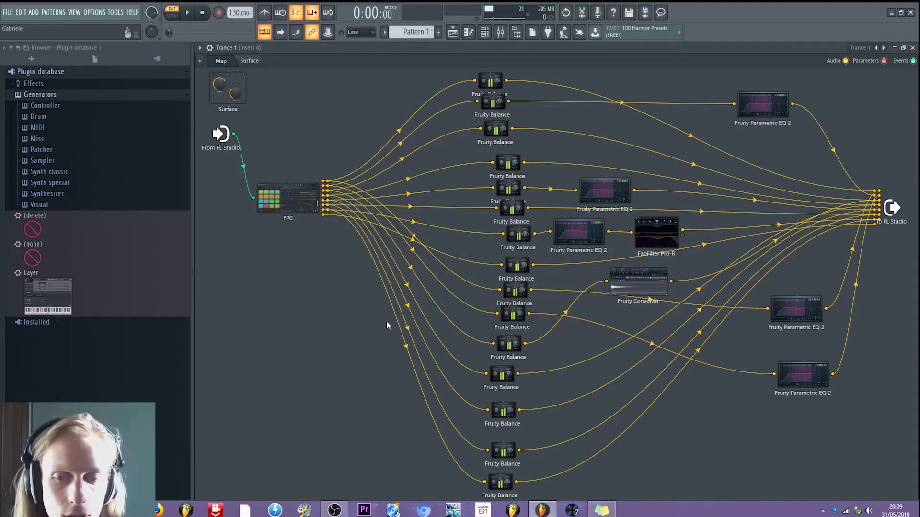
Delete the Trance 1 channel from the channel rack and open the remaining Patcher channel.
left_click(502, 33)
left_click(509, 34)
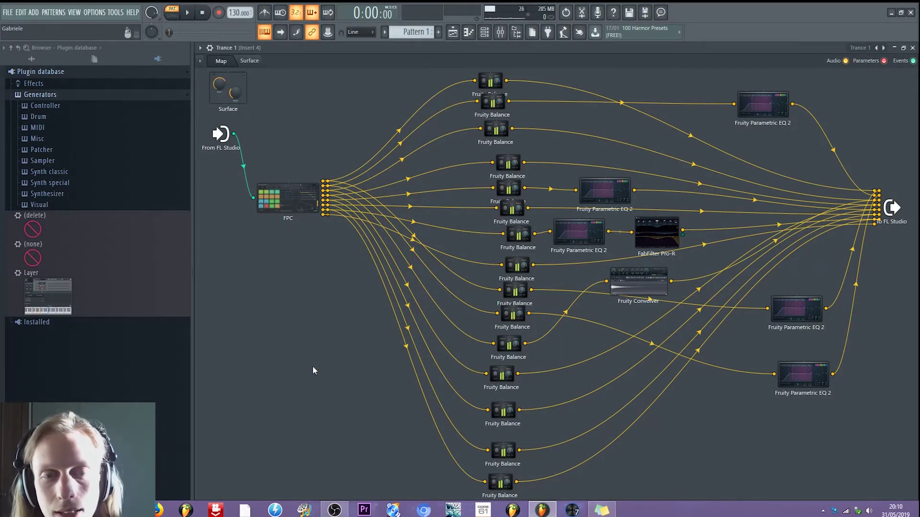
left_click(484, 32)
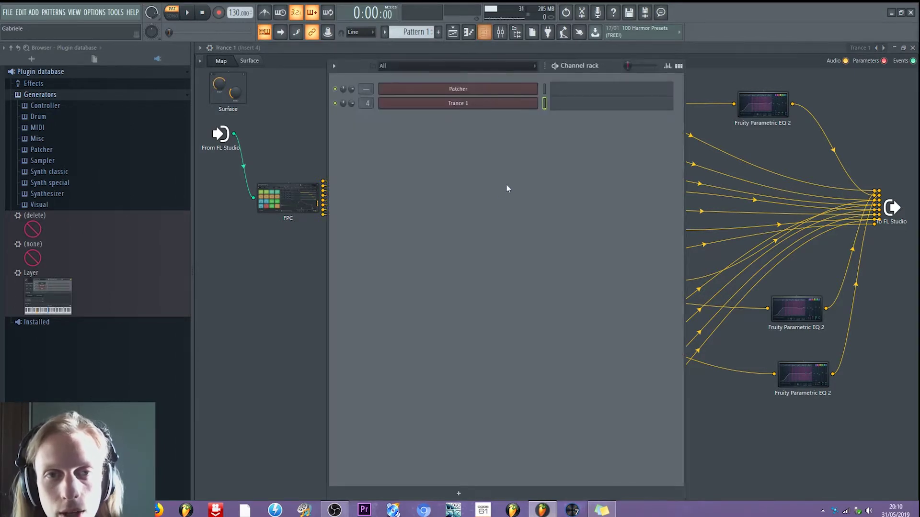
right_click(491, 107)
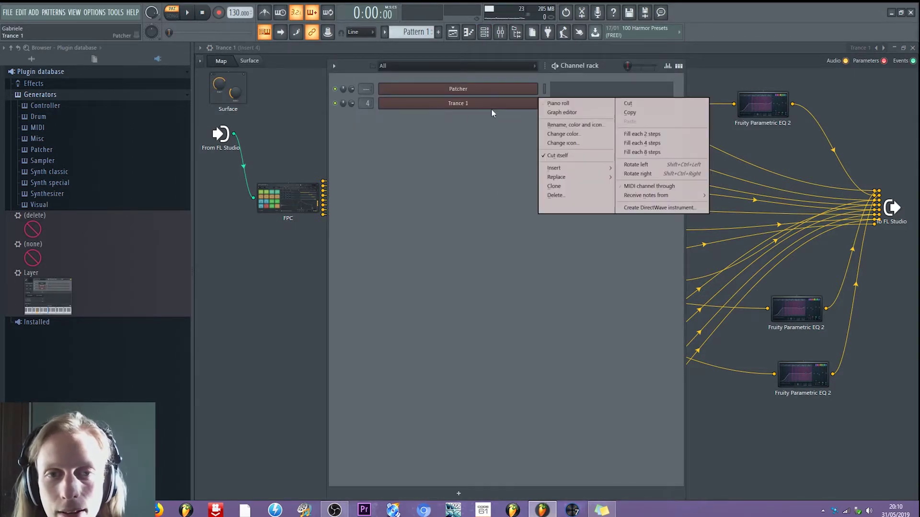
left_click(548, 196)
left_click(507, 282)
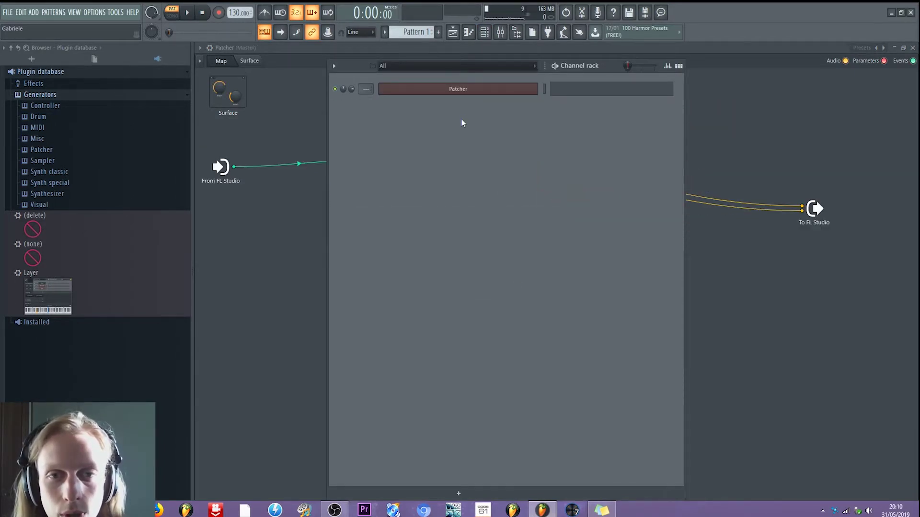
left_click(480, 89)
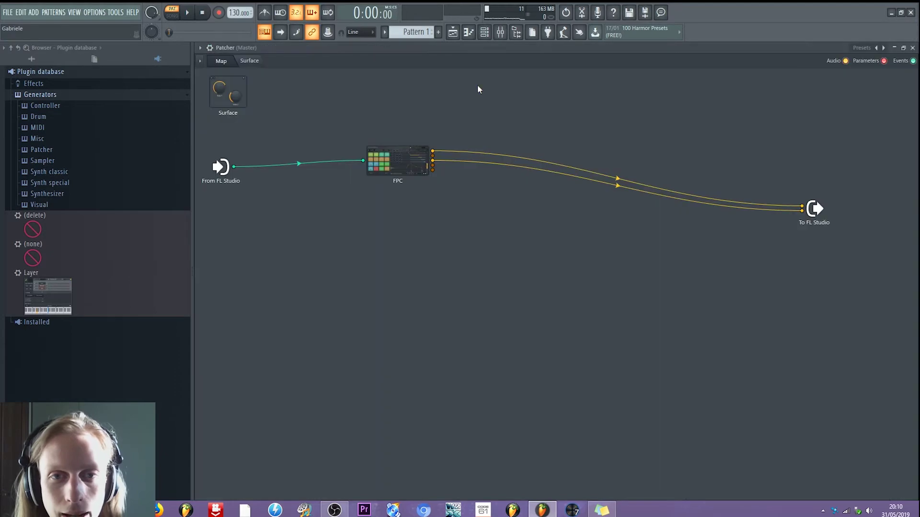
Select the Trance Kick mixer track to view its effect chain and return to the Patcher map.
left_click(501, 37)
left_click(488, 35)
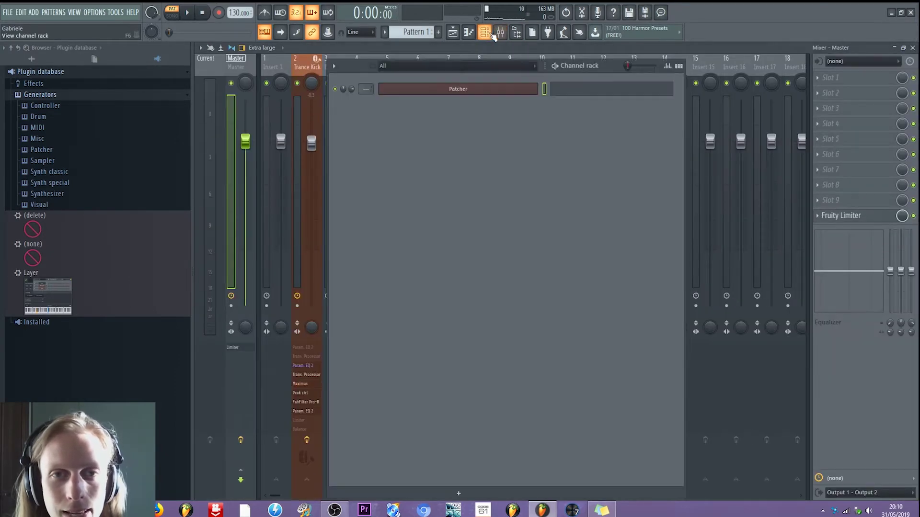
left_click(467, 91)
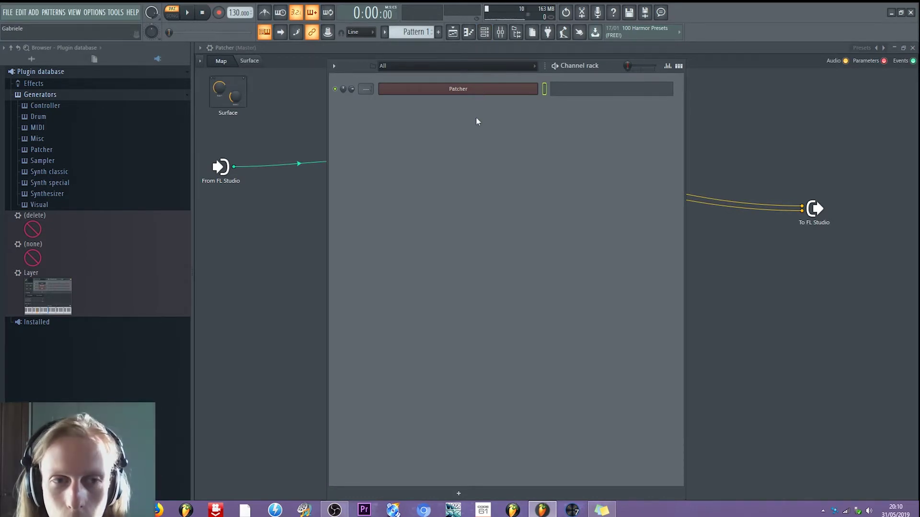
left_click(500, 32)
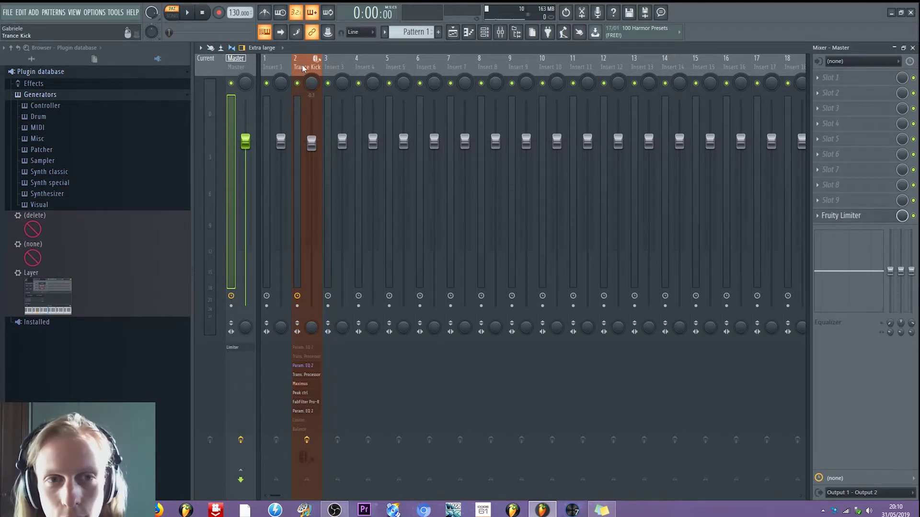
left_click(302, 68)
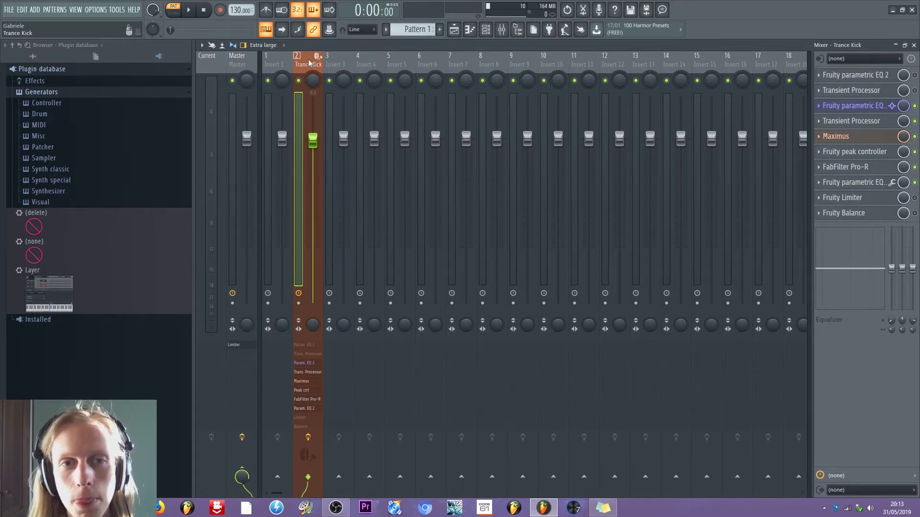
left_click(486, 29)
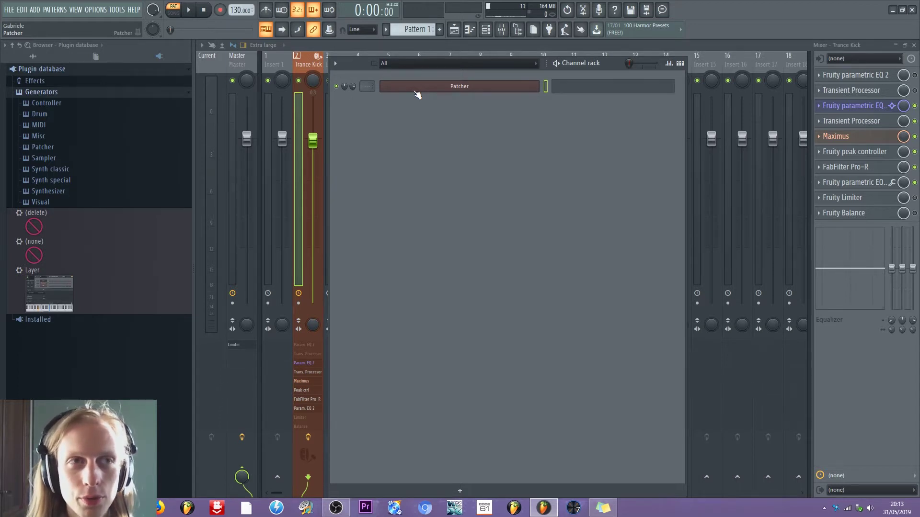
left_click(417, 86)
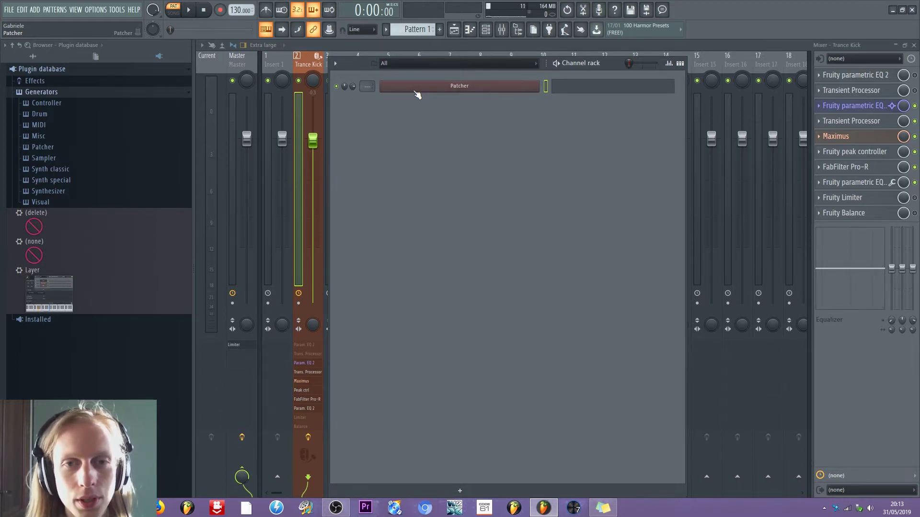
right_click(375, 230)
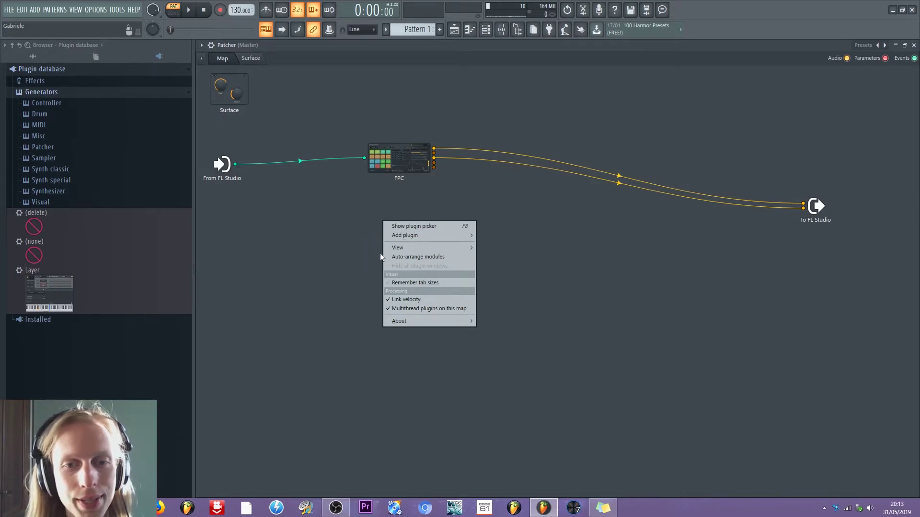
mouse_move(391, 238)
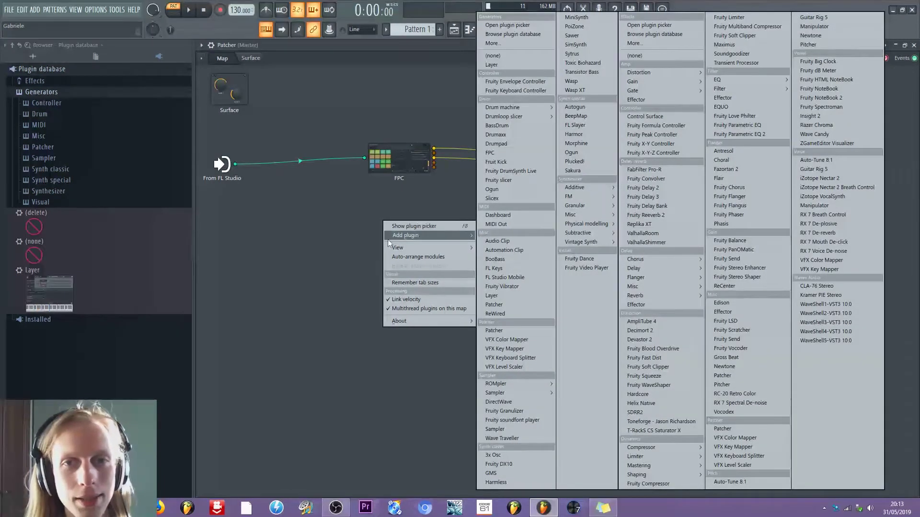
left_click(307, 239)
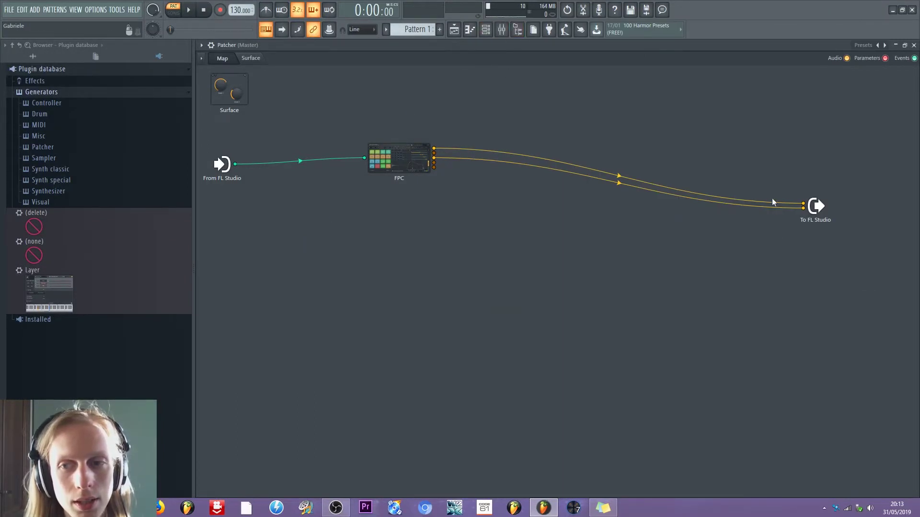
Remove both audio connections between FPC and the To FL Studio output in the Patcher map.
left_click_drag(802, 206, 801, 173)
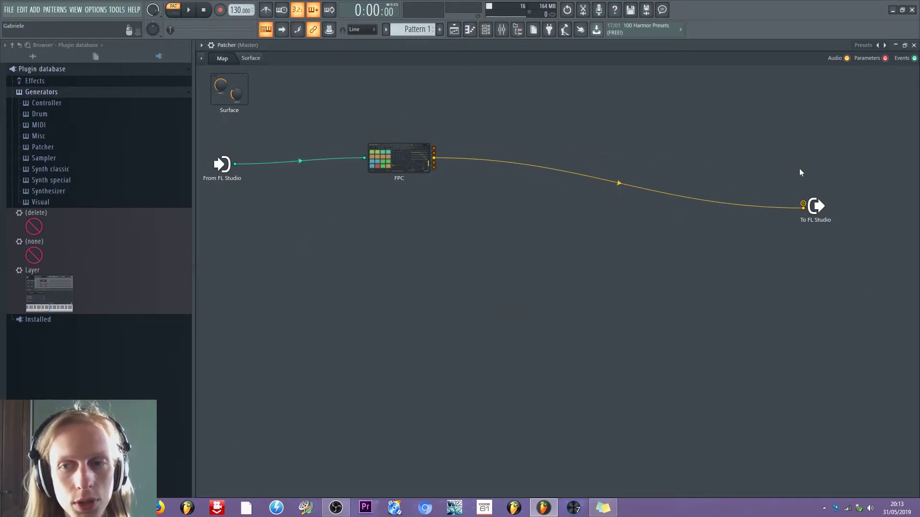
left_click_drag(802, 206, 558, 194)
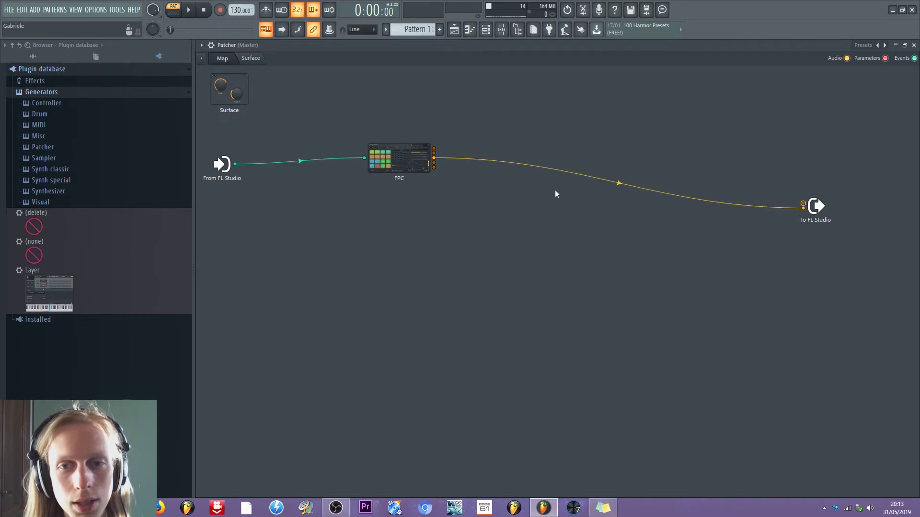
left_click_drag(802, 206, 524, 119)
Add a Fruity Balance effect to the Patcher map and place it between FPC and To FL Studio, slightly above them.
right_click(523, 120)
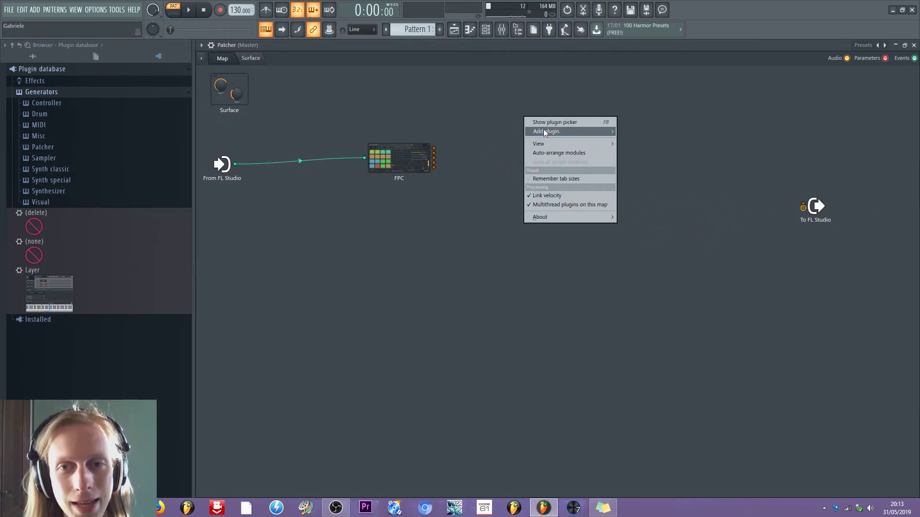
mouse_move(543, 128)
mouse_move(277, 79)
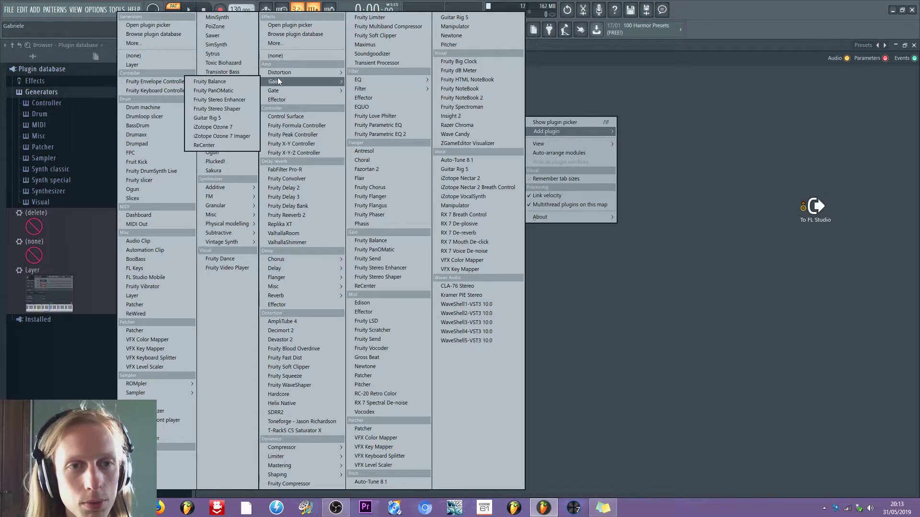
left_click(220, 78)
left_click_drag(540, 268, 578, 132)
Add five more Fruity Balance modules and arrange them in a column below the first one.
left_click(594, 241)
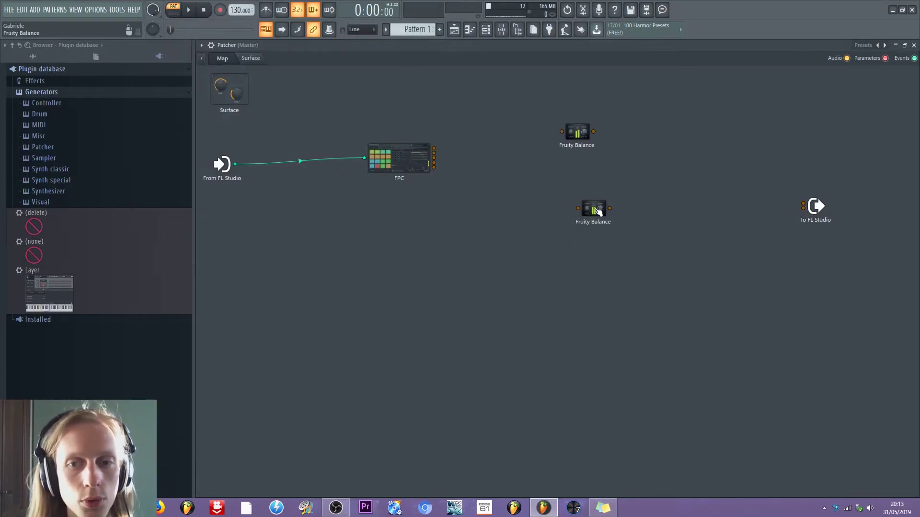
right_click(594, 209)
left_click(447, 258)
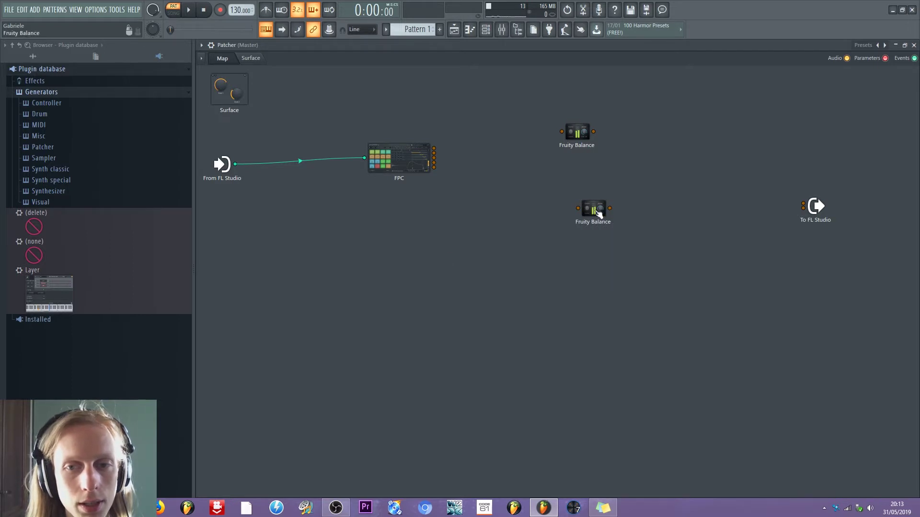
right_click(596, 210)
left_click_drag(609, 226, 621, 364)
right_click(609, 303)
right_click(621, 359)
right_click(633, 407)
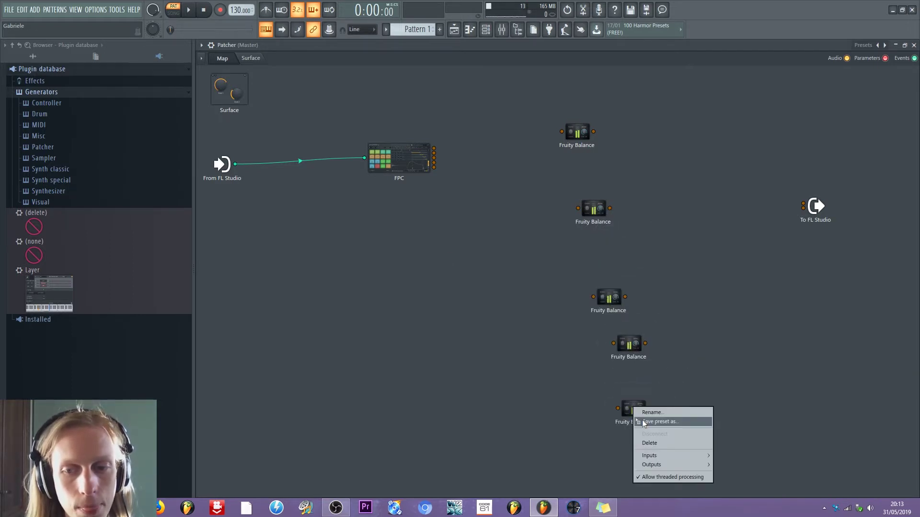
left_click_drag(643, 421, 626, 453)
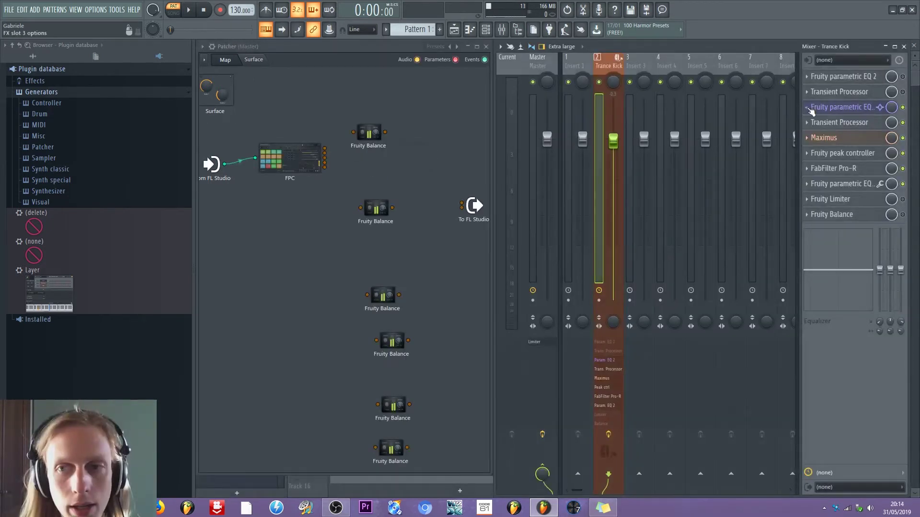
Copy the third-slot Fruity parametric EQ 2 from Trance Kick into Patcher and wire an FPC output through Fruity Balance into it.
left_click(807, 107)
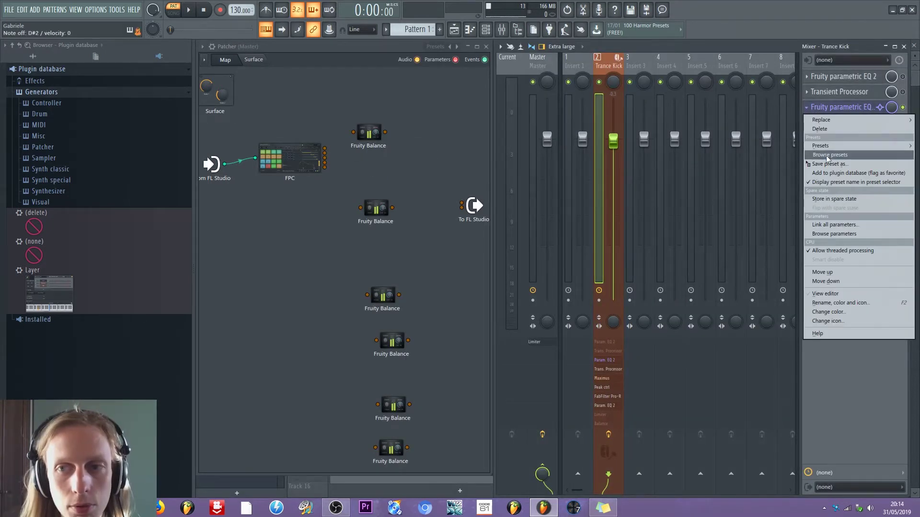
left_click_drag(830, 166, 413, 91)
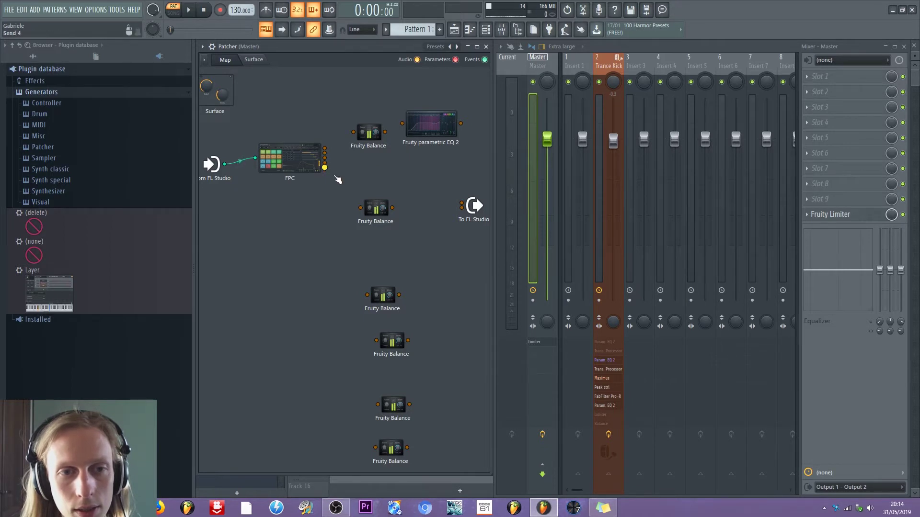
left_click_drag(339, 167, 402, 124)
Copy the fourth-slot Transient Processor from Trance Kick into Patcher and connect the Fruity parametric EQ 2 output to it.
left_click(605, 64)
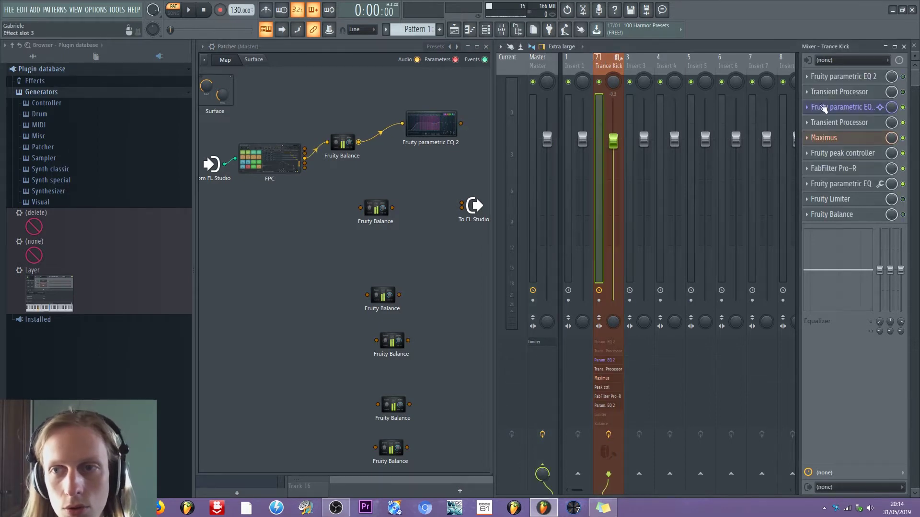
left_click(807, 106)
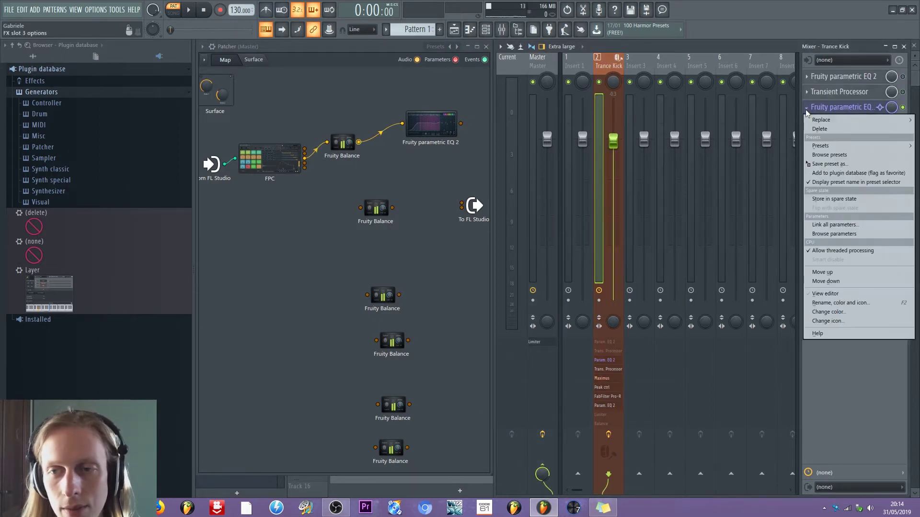
left_click(776, 42)
left_click(806, 108)
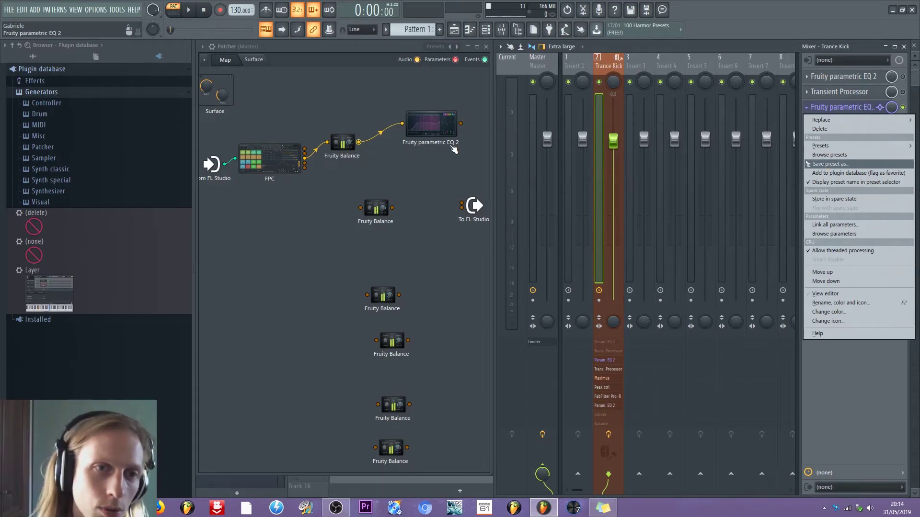
left_click(808, 107)
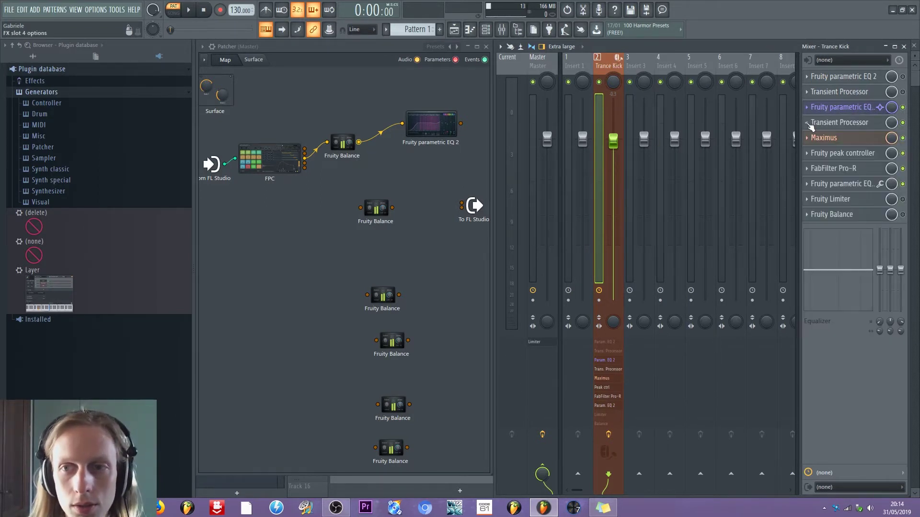
left_click(809, 123)
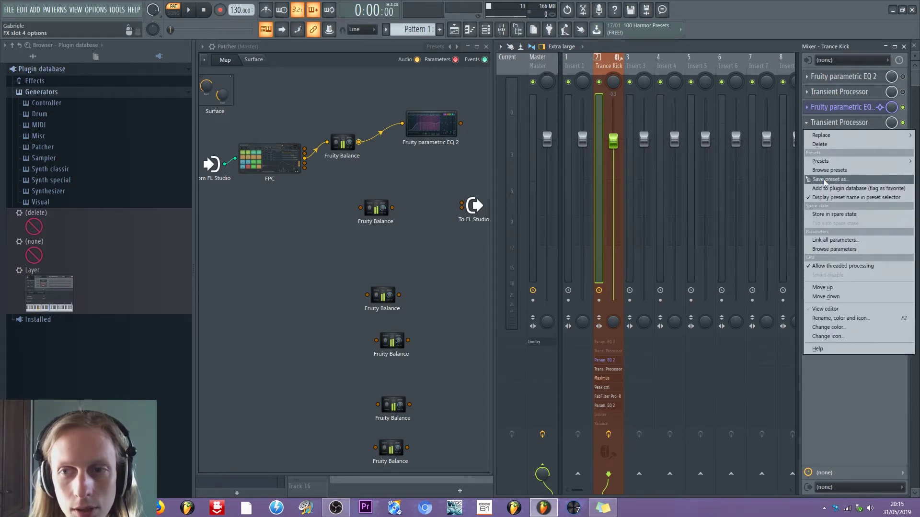
left_click_drag(825, 182, 387, 131)
left_click_drag(416, 129, 444, 132)
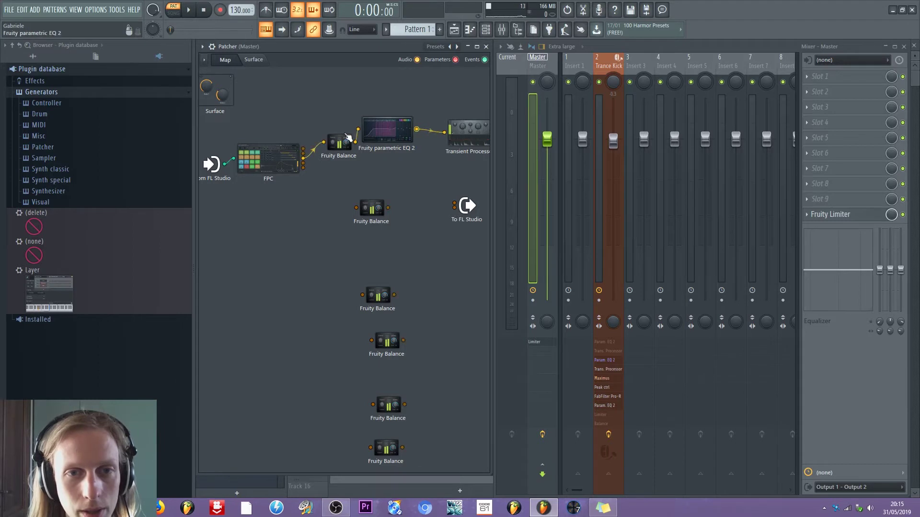
Rearrange FPC, its connected Fruity Balance, Fruity parametric EQ 2 and Transient Processor to make the chain readable.
left_click_drag(276, 158, 260, 187)
left_click_drag(334, 147, 299, 133)
left_click_drag(402, 132, 382, 103)
left_click_drag(462, 128, 434, 102)
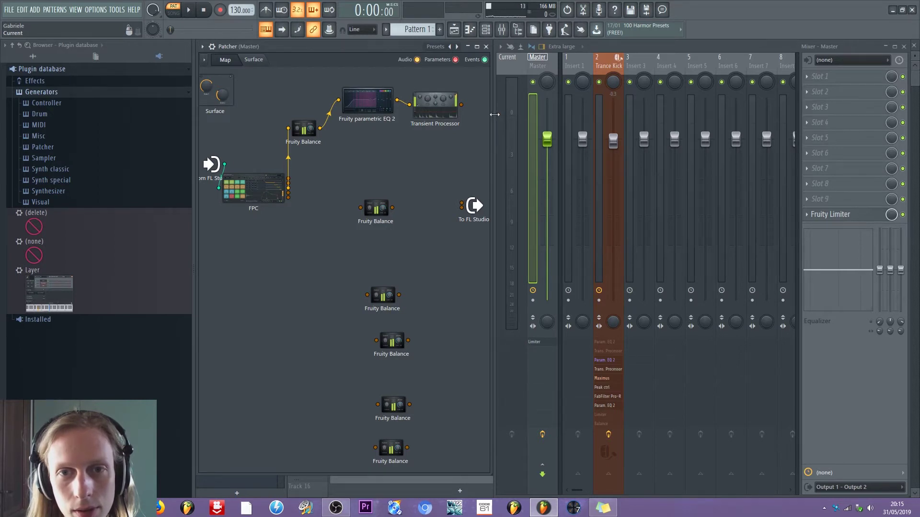
Narrow the mixer, copy Maximus from the Trance Kick track into Patcher and connect the Transient Processor output to it.
left_click_drag(496, 118, 670, 102)
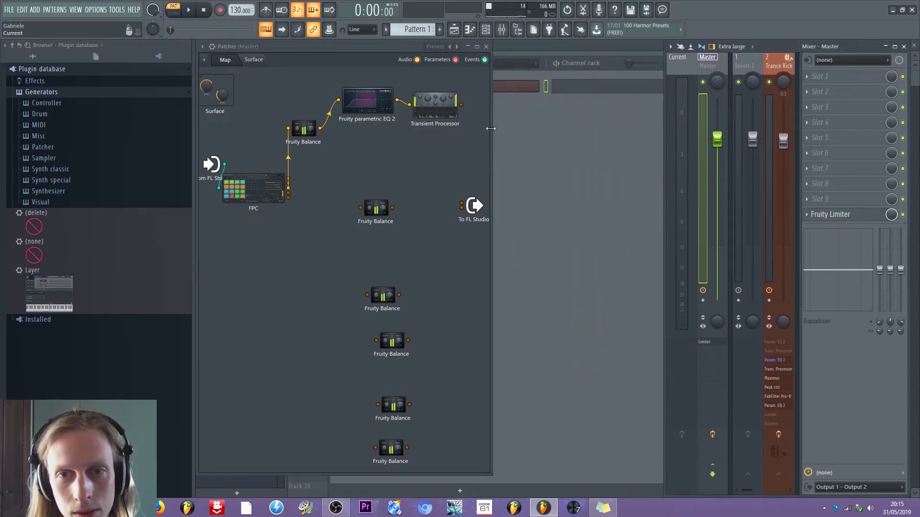
left_click(773, 58)
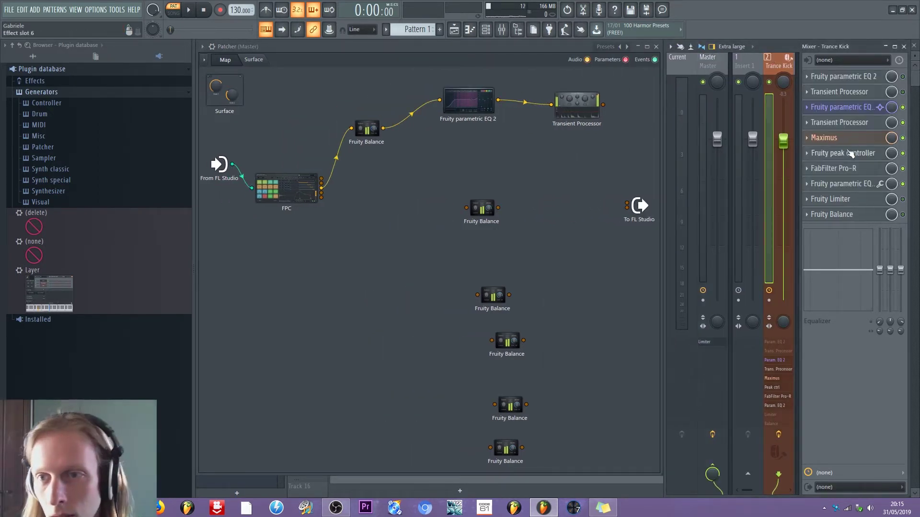
left_click(807, 138)
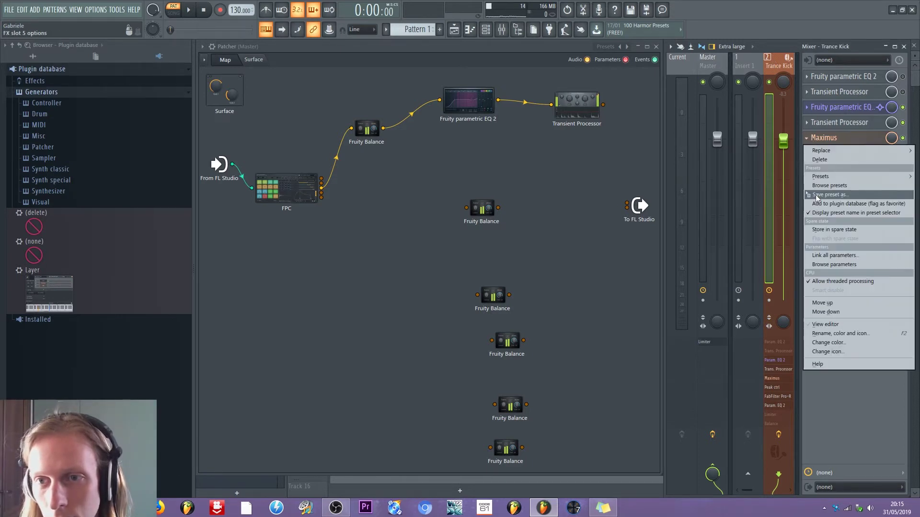
left_click_drag(812, 195, 616, 144)
left_click_drag(603, 105, 588, 145)
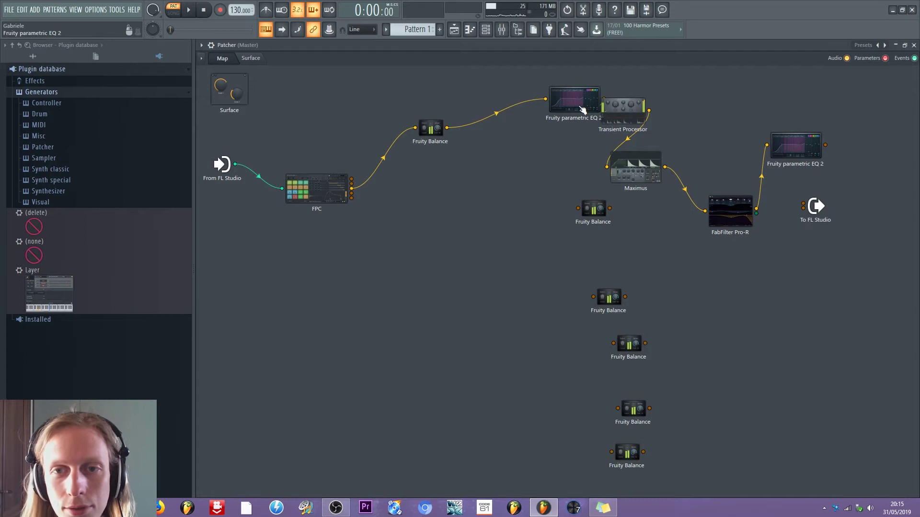
Line up Fruity parametric EQ 2, Transient Processor, Maximus and FabFilter Pro-R, and connect the last Fruity parametric EQ 2 to To FL Studio.
left_click_drag(582, 109, 504, 157)
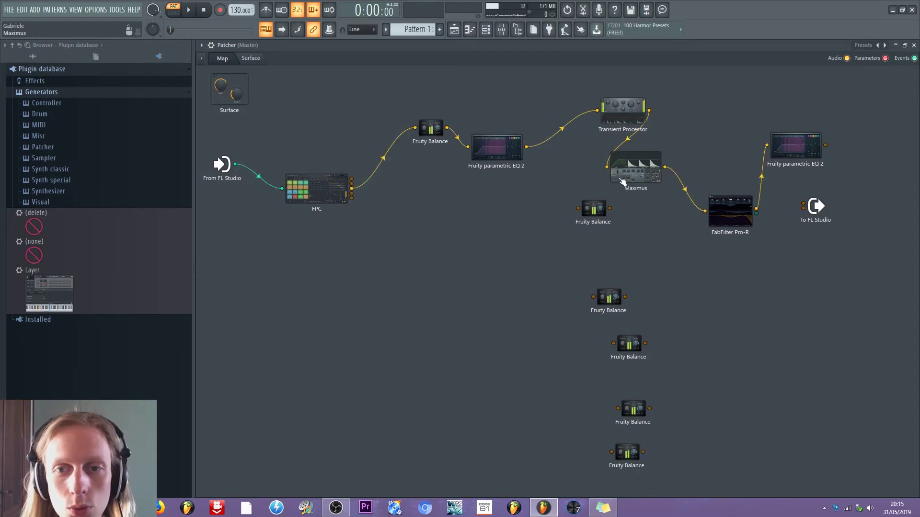
left_click_drag(618, 114, 541, 125)
left_click_drag(640, 170, 646, 116)
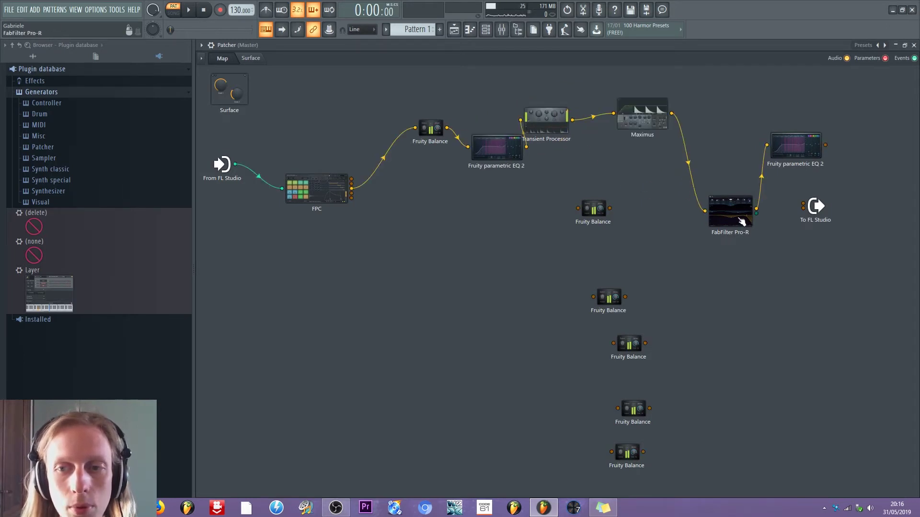
left_click_drag(731, 209, 713, 133)
left_click_drag(798, 144, 803, 207)
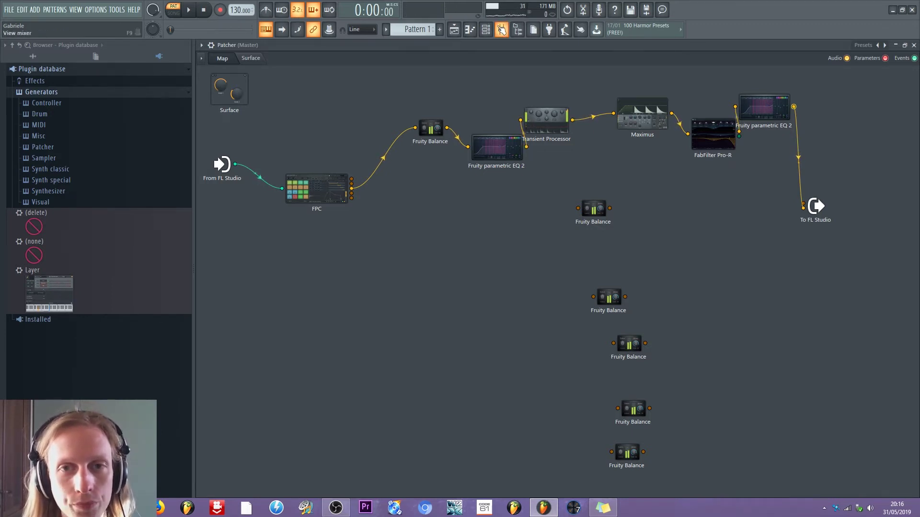
Check the Trance Kick effect slots and move FPC, its Fruity Balance and the first Fruity parametric EQ 2 closer to From FL Studio.
left_click(501, 30)
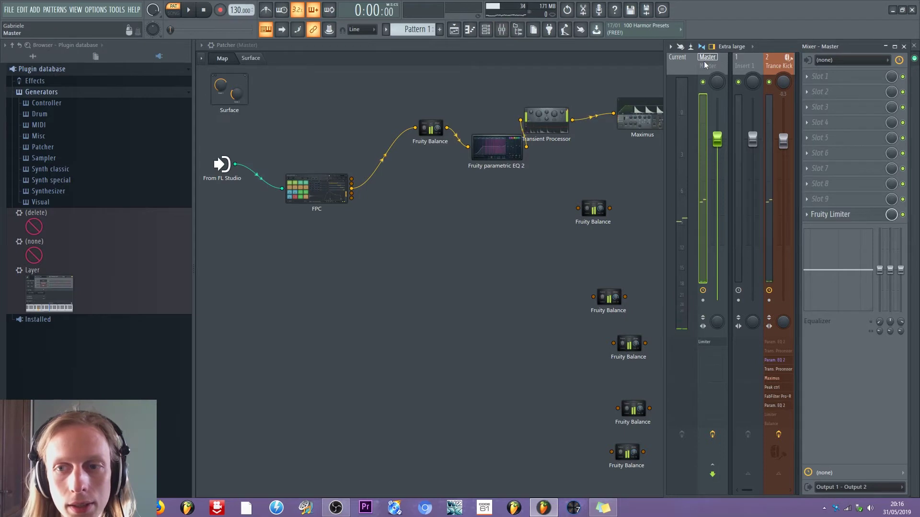
left_click(777, 84)
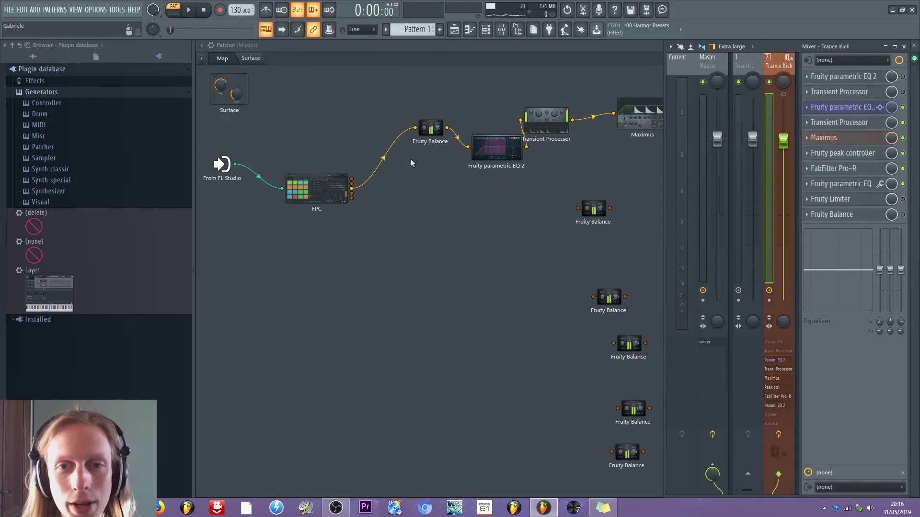
left_click_drag(330, 179, 297, 157)
left_click_drag(430, 129, 345, 142)
left_click_drag(501, 154, 395, 162)
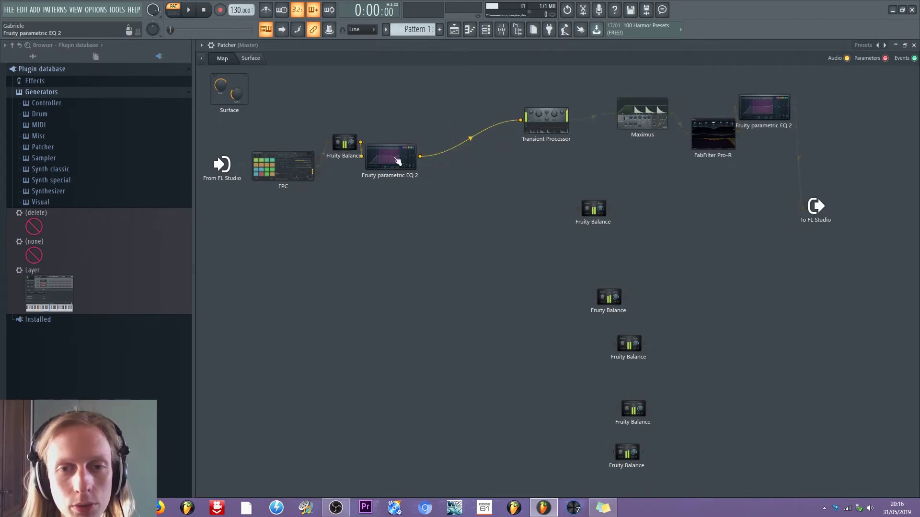
Recheck the Trance Kick effects and shift Transient Processor, Maximus, FabFilter Pro-R and the last Fruity parametric EQ 2 toward the chain's start.
left_click(502, 29)
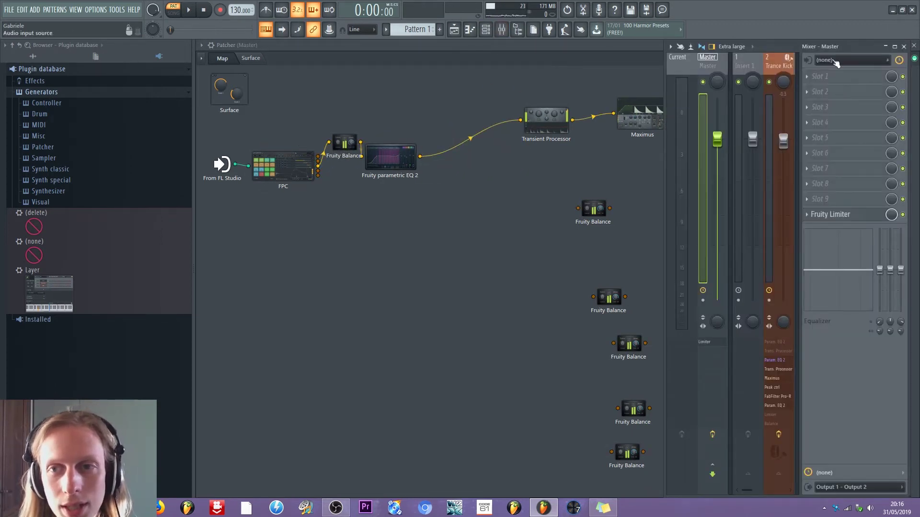
left_click(775, 60)
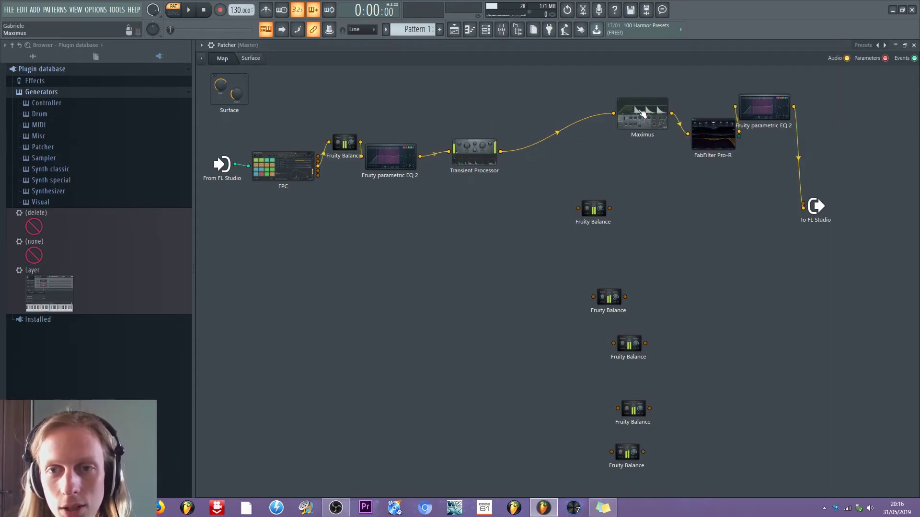
left_click_drag(640, 114, 546, 103)
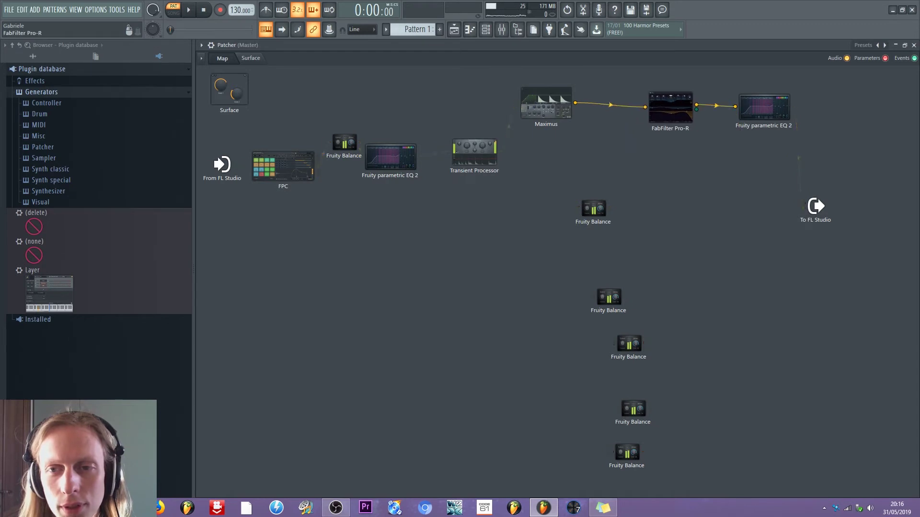
left_click_drag(764, 106, 724, 98)
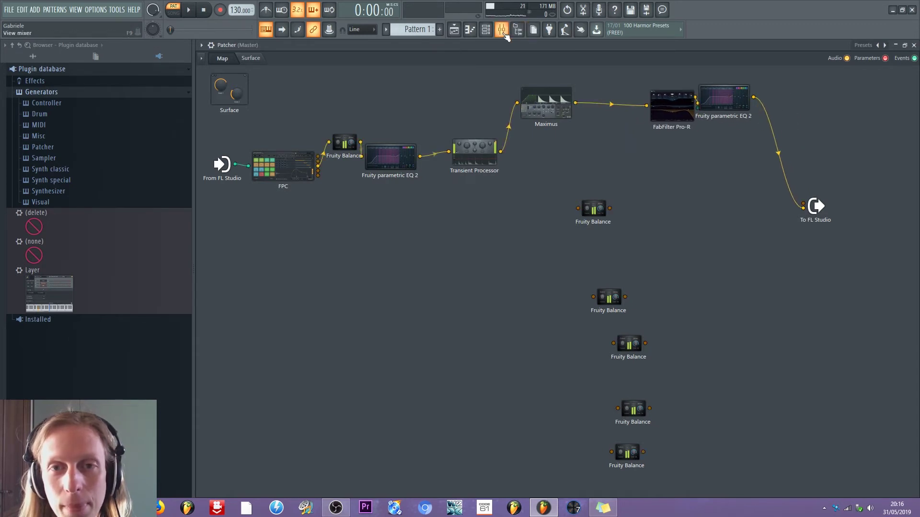
Maximize the mixer and copy the Trance Kick track's volume value.
left_click(503, 32)
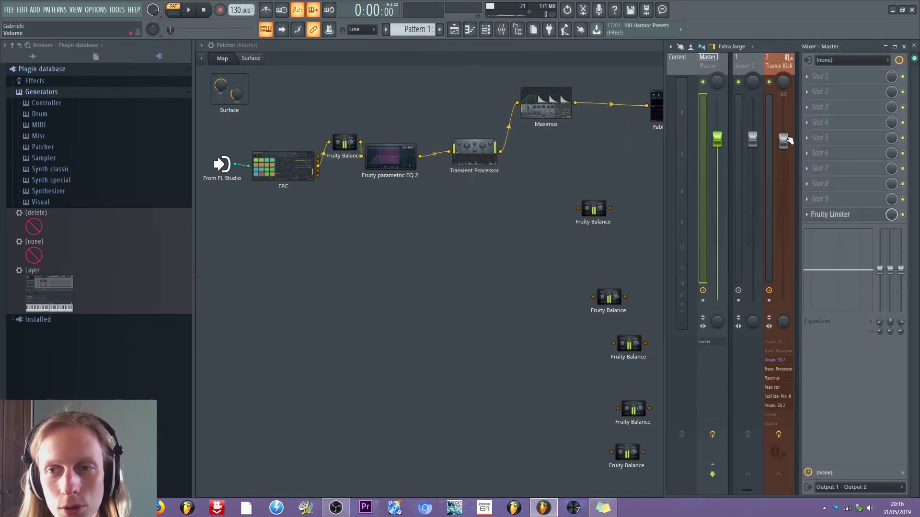
left_click(895, 46)
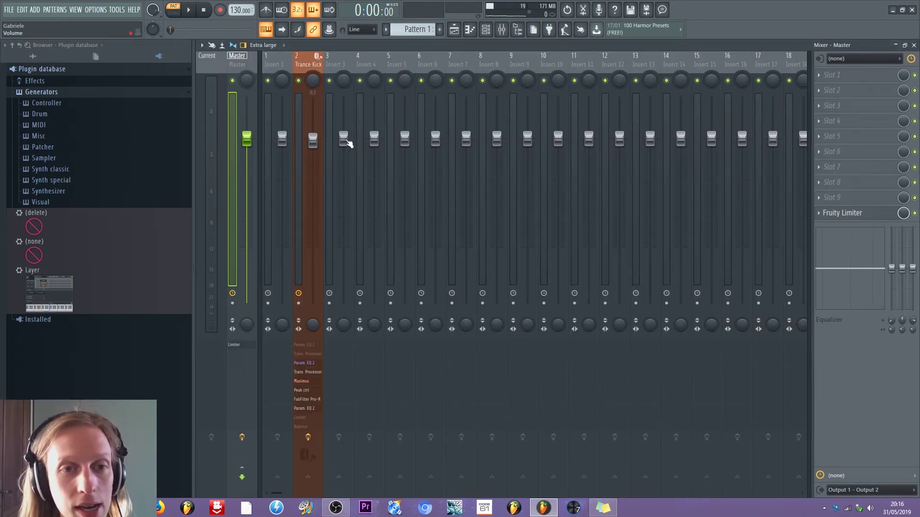
right_click(314, 143)
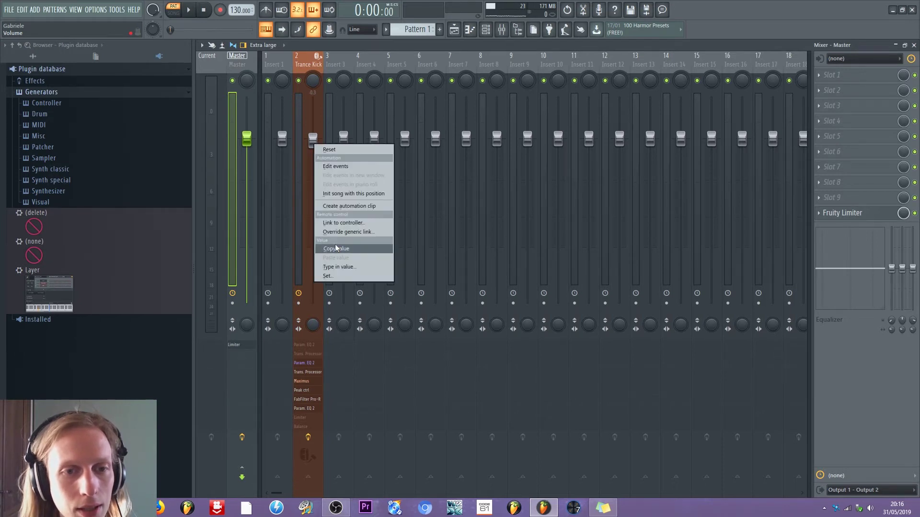
left_click(336, 248)
right_click(313, 146)
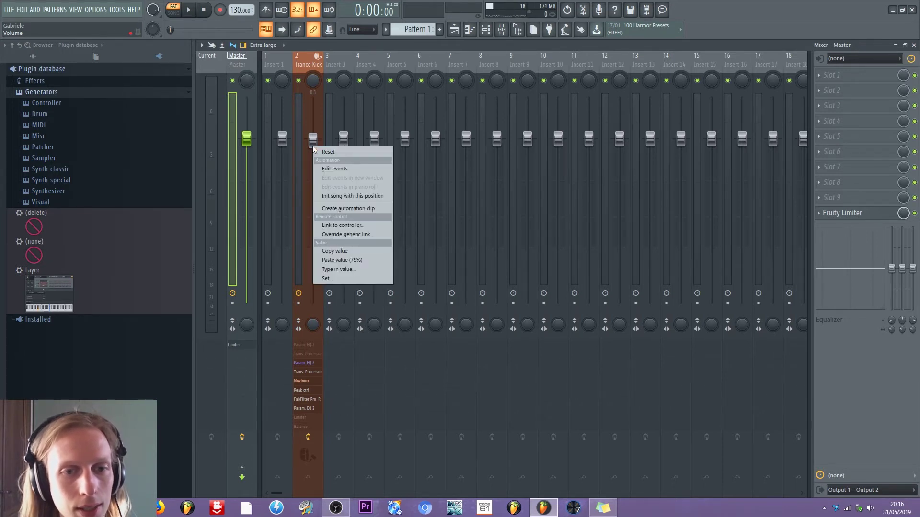
left_click(310, 67)
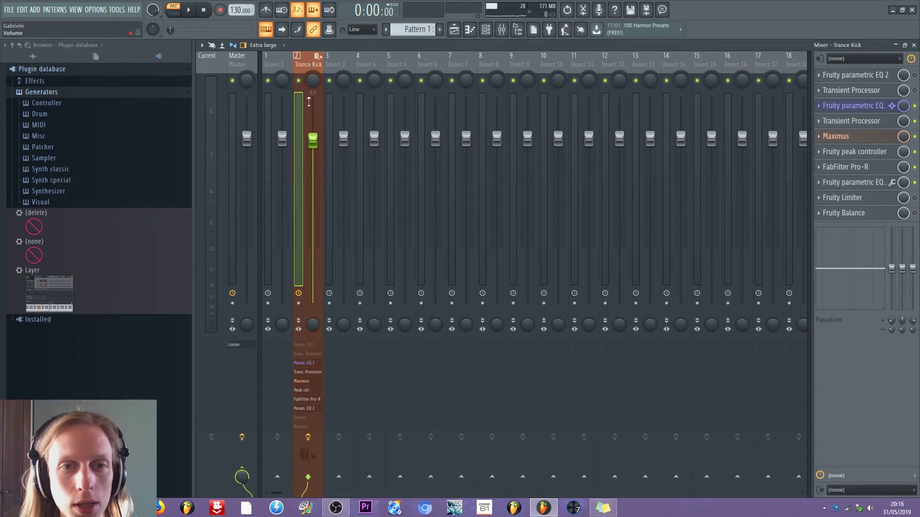
right_click(314, 146)
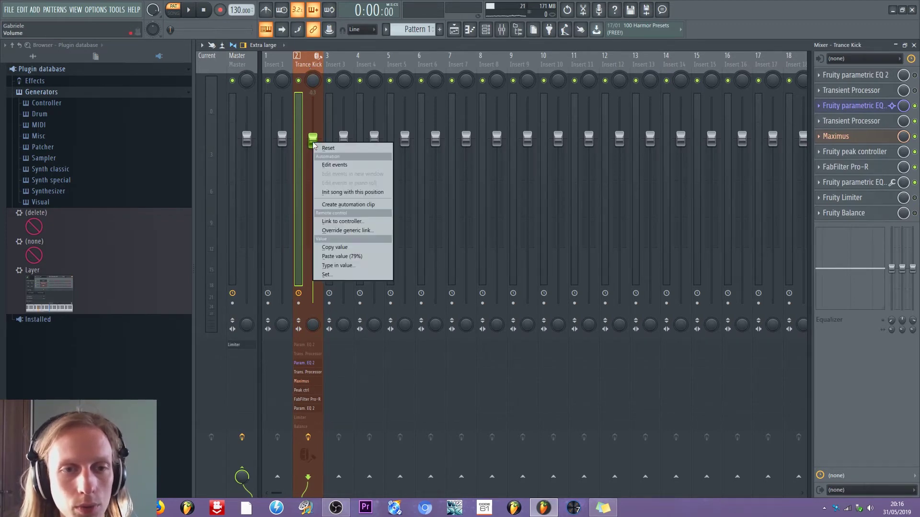
left_click(326, 248)
Reset the Trance Kick mixer track to default and paste the copied 79% volume onto its fader.
right_click(307, 60)
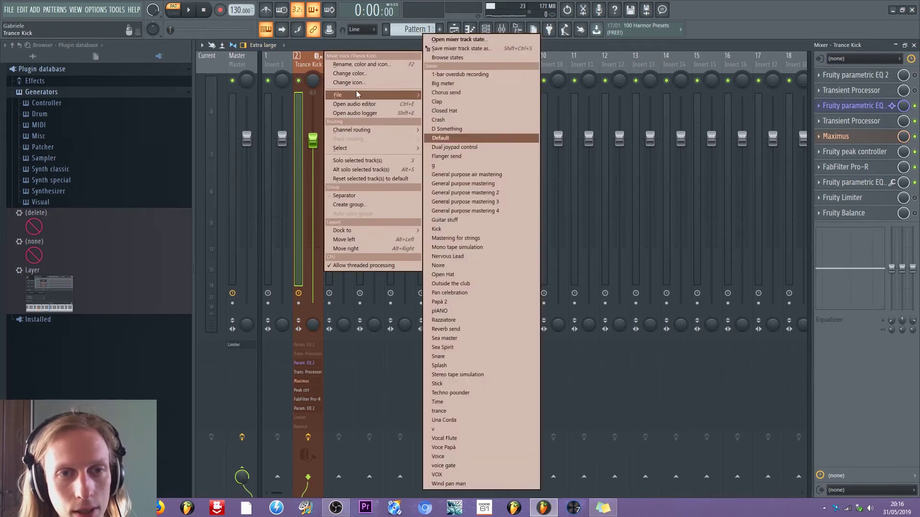
left_click(357, 180)
left_click(536, 280)
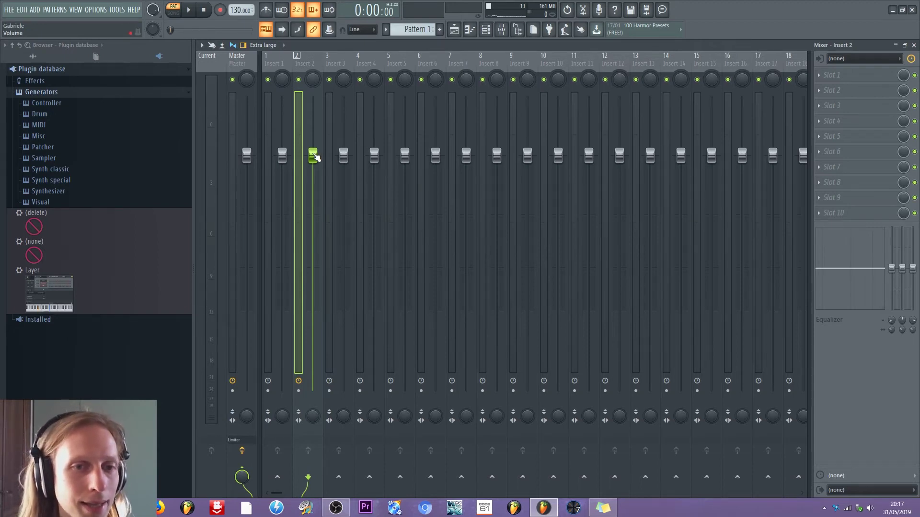
right_click(312, 154)
left_click(346, 268)
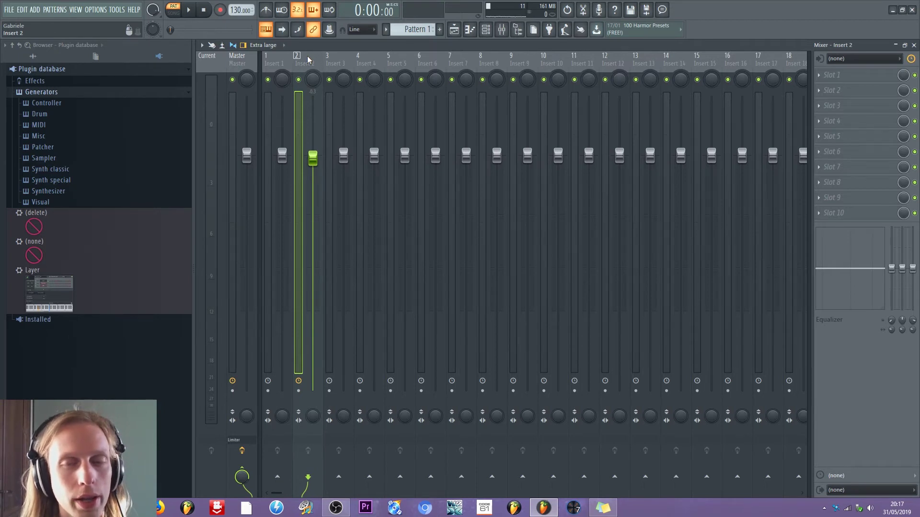
Reopen Patcher and spread out FPC, the first Fruity parametric EQ 2, Transient Processor and Maximus on the map.
left_click(485, 29)
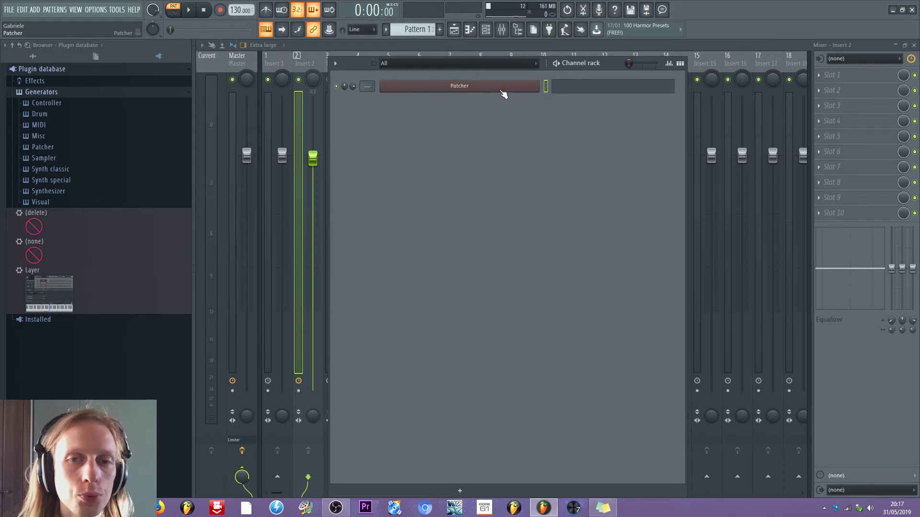
left_click(503, 94)
left_click_drag(385, 156, 418, 103)
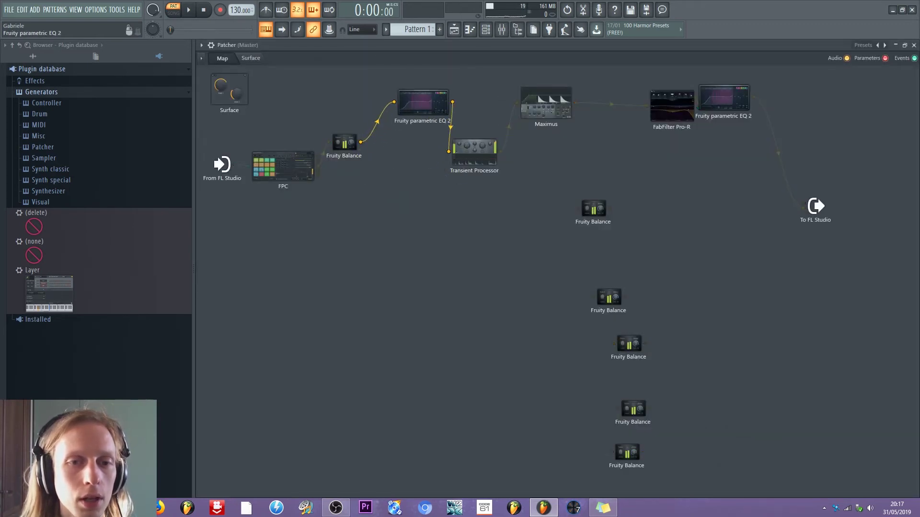
left_click_drag(297, 170, 291, 221)
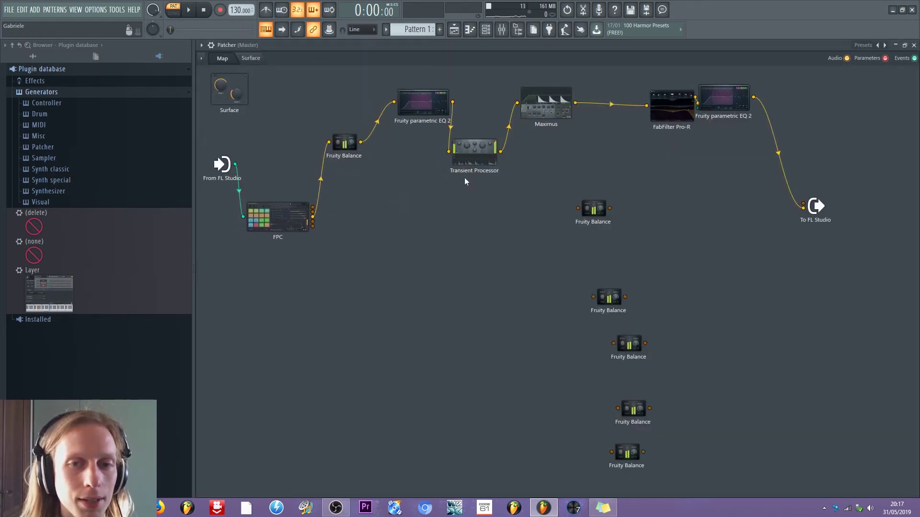
left_click_drag(474, 153, 481, 237)
left_click_drag(543, 150, 583, 148)
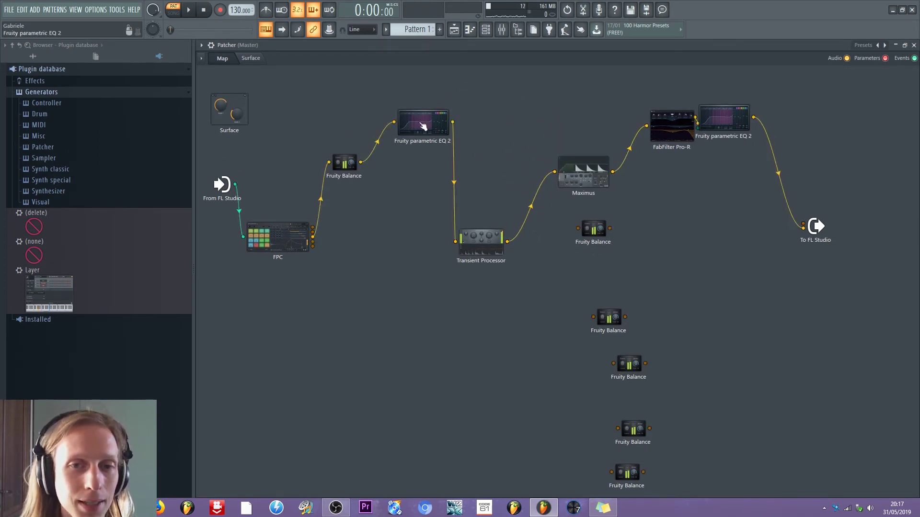
left_click_drag(422, 124, 400, 220)
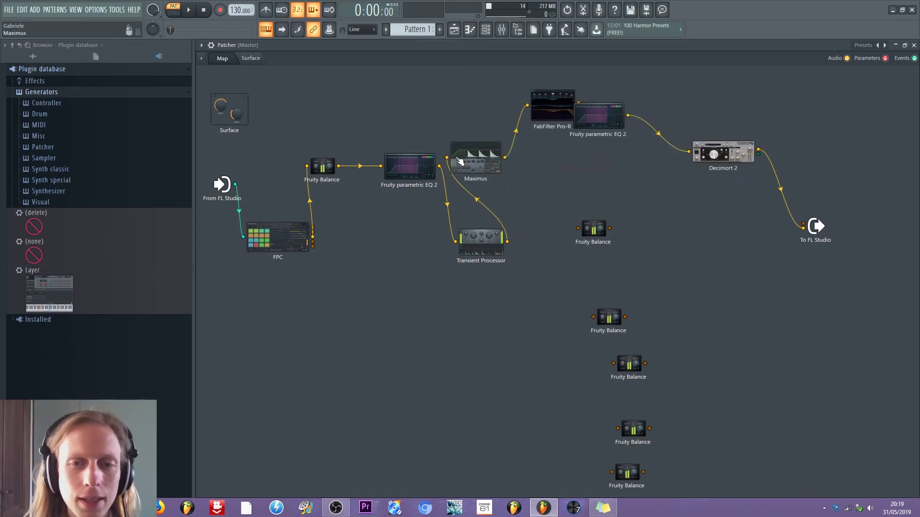
left_click_drag(467, 158, 548, 167)
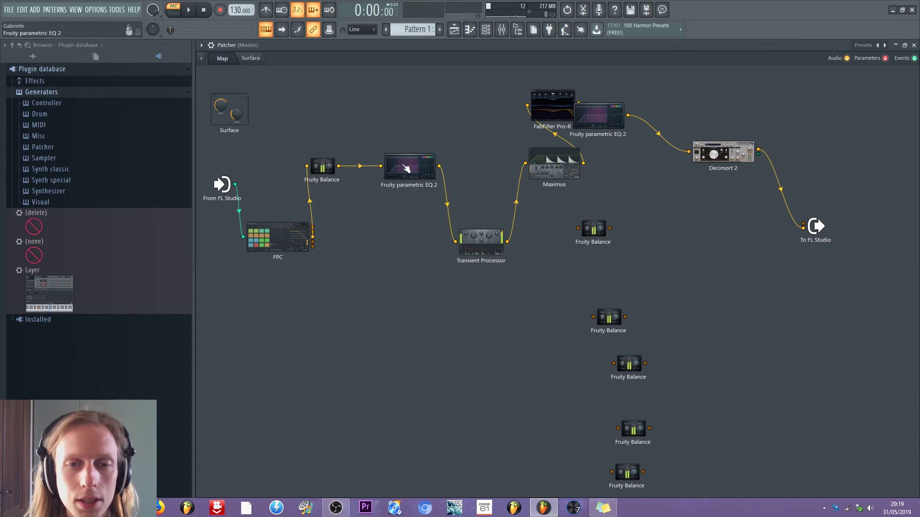
left_click_drag(405, 173, 381, 127)
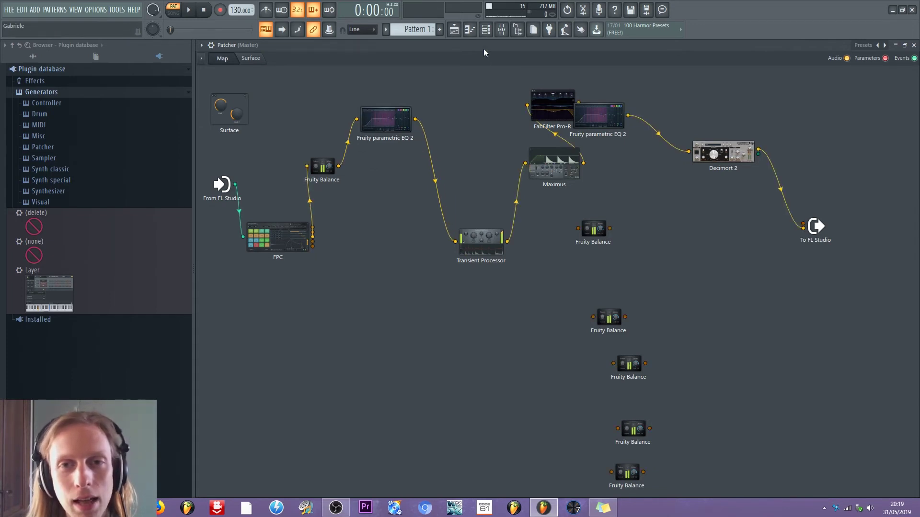
Load Fruity parametric EQ 2 in slot 3 and Fruity Chorus in slot 5 of Insert 2, and move Fruity Chorus up the effect order.
left_click(501, 30)
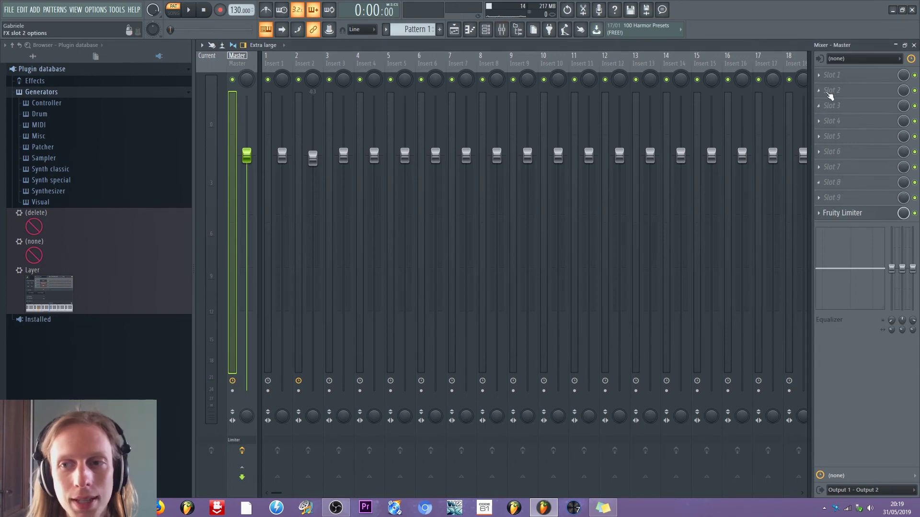
left_click(306, 76)
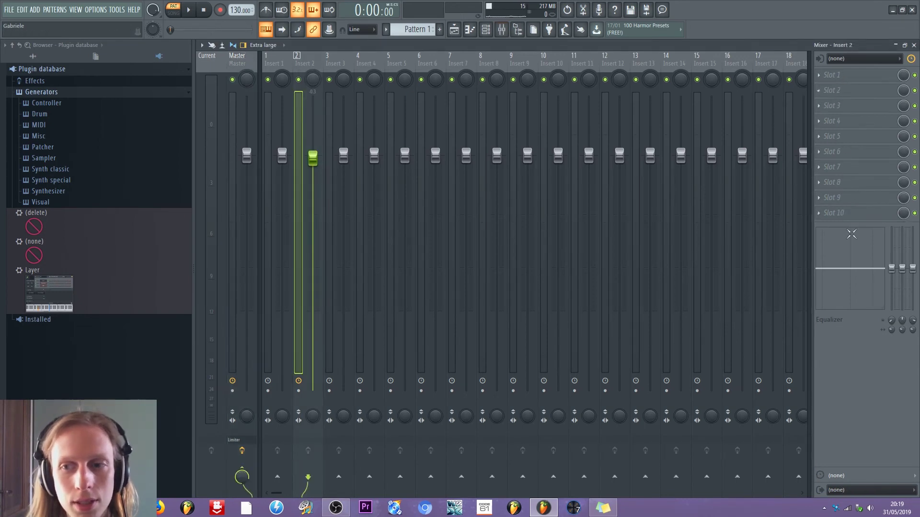
left_click(825, 105)
left_click(720, 116)
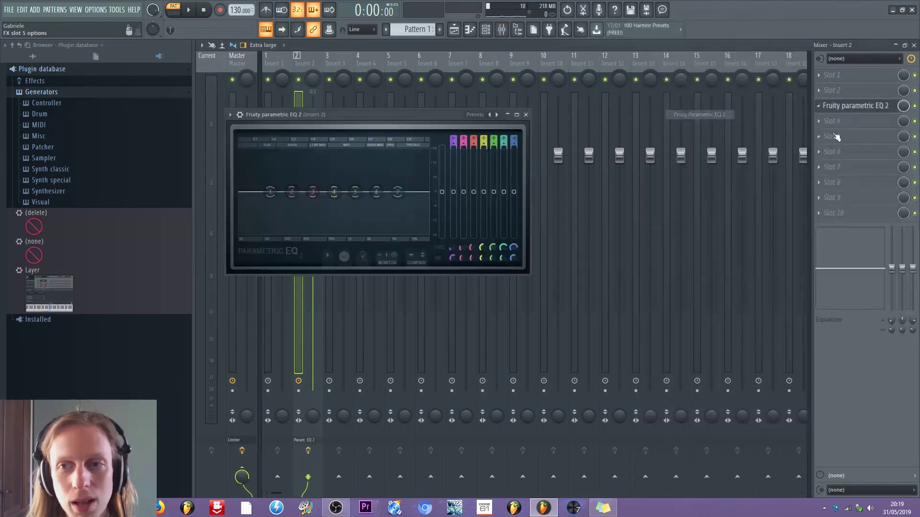
left_click(823, 135)
left_click(690, 168)
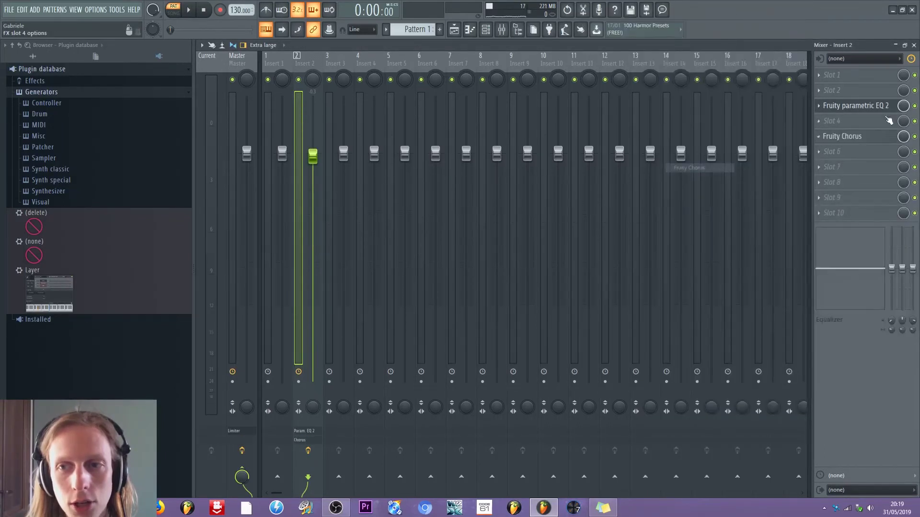
left_click_drag(859, 143, 861, 108)
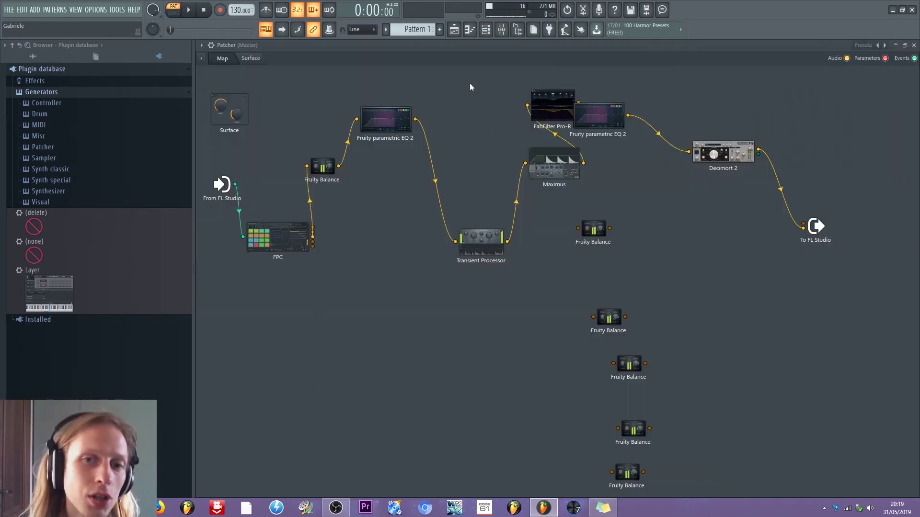
Rearrange Transient Processor, Maximus, FabFilter Pro-R and the second Fruity parametric EQ 2 in Patcher so their connections are easy to reach.
left_click_drag(472, 246, 457, 133)
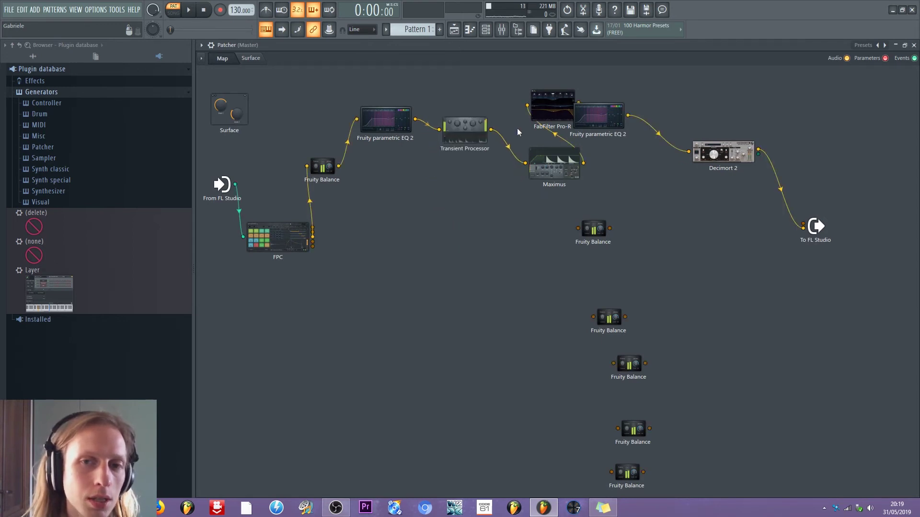
left_click_drag(546, 109, 671, 119)
left_click_drag(554, 166, 480, 192)
left_click_drag(580, 97, 608, 157)
mouse_move(670, 115)
left_mouse_down()
mouse_move(650, 117)
mouse_move(655, 107)
left_mouse_up()
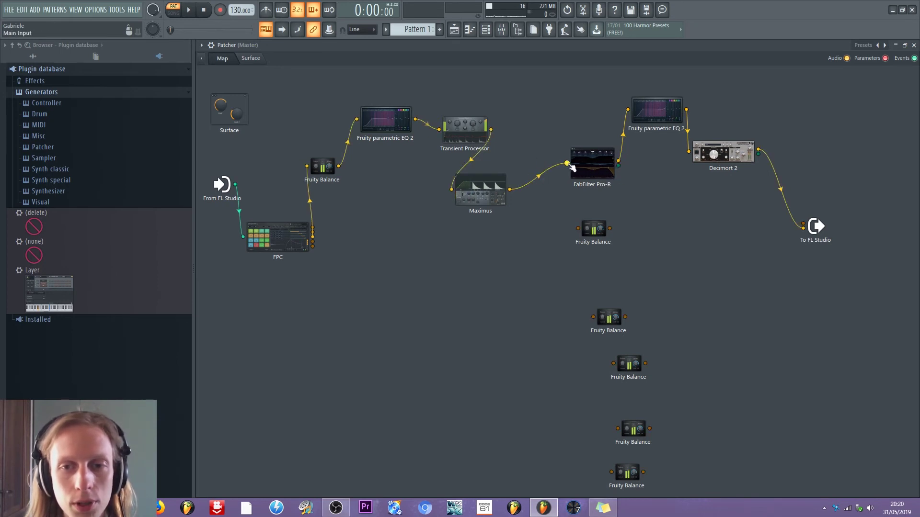
Rewire the chain so Maximus feeds the second Fruity parametric EQ 2, which feeds FabFilter Pro-R and then Decimort 2.
left_click_drag(567, 164, 541, 143)
left_click_drag(627, 110, 593, 112)
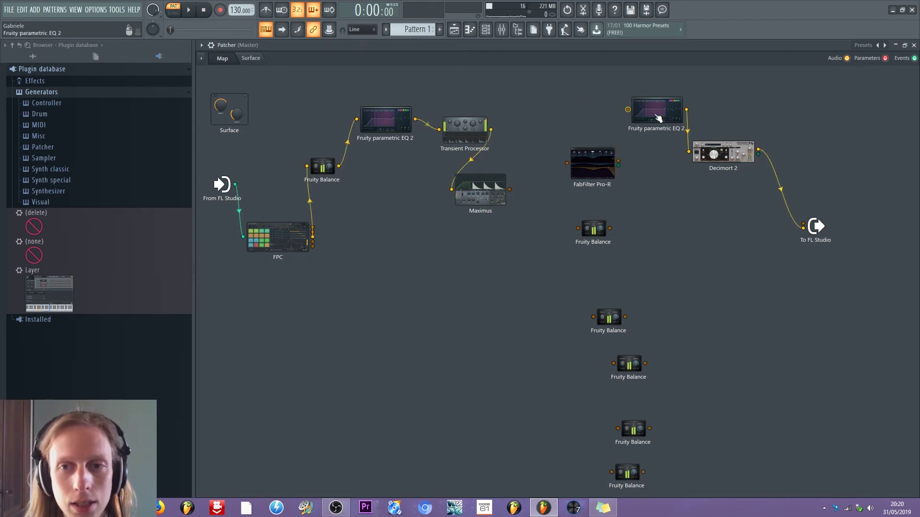
left_click_drag(686, 110, 562, 95)
left_click_drag(690, 152, 686, 103)
left_click_drag(563, 95, 610, 151)
left_click_drag(509, 189, 527, 174)
left_click_drag(632, 144, 688, 152)
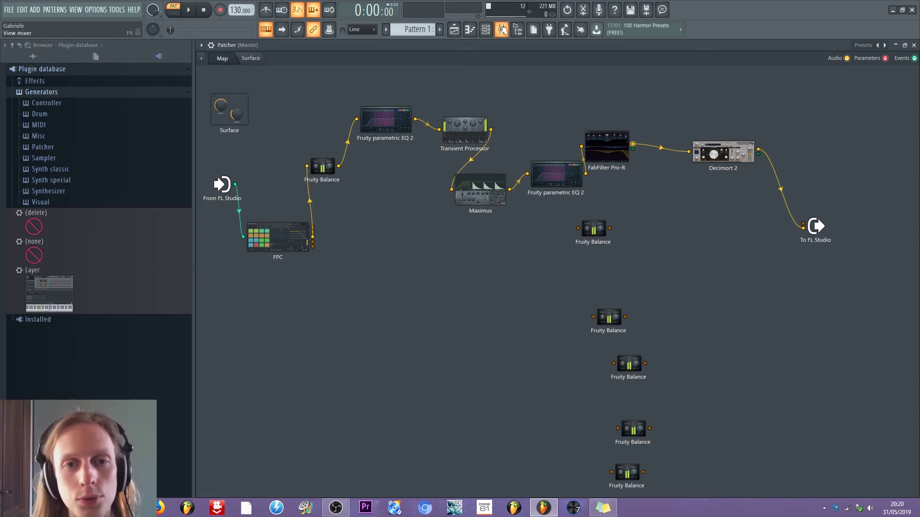
left_click(502, 29)
left_click(502, 29)
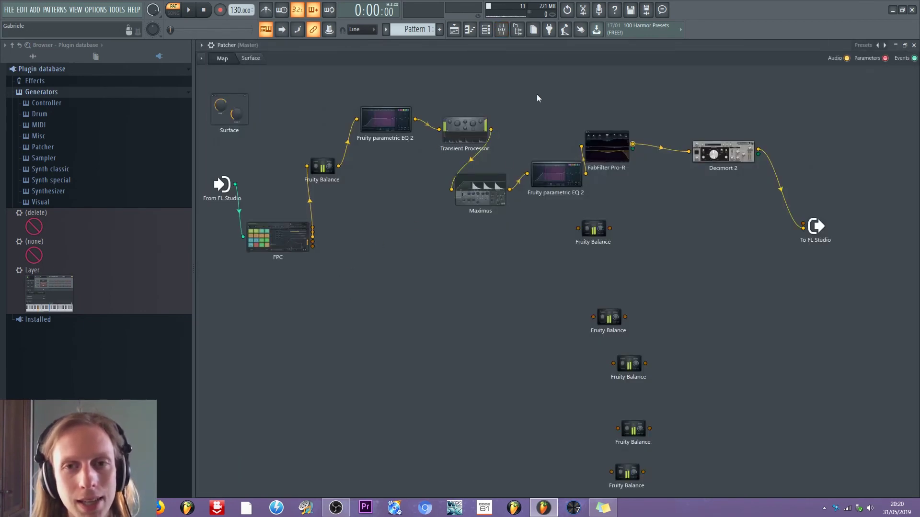
key("F9")
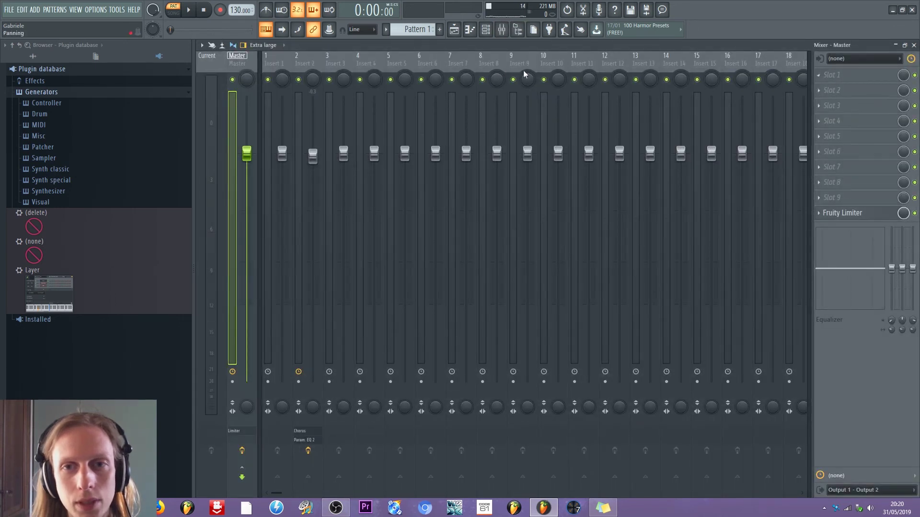
left_click(485, 62)
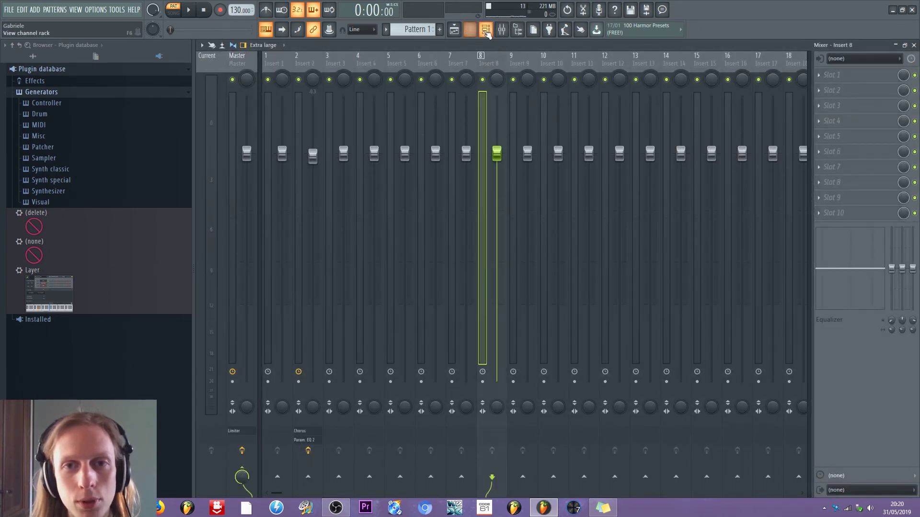
left_click(486, 30)
left_click(536, 85)
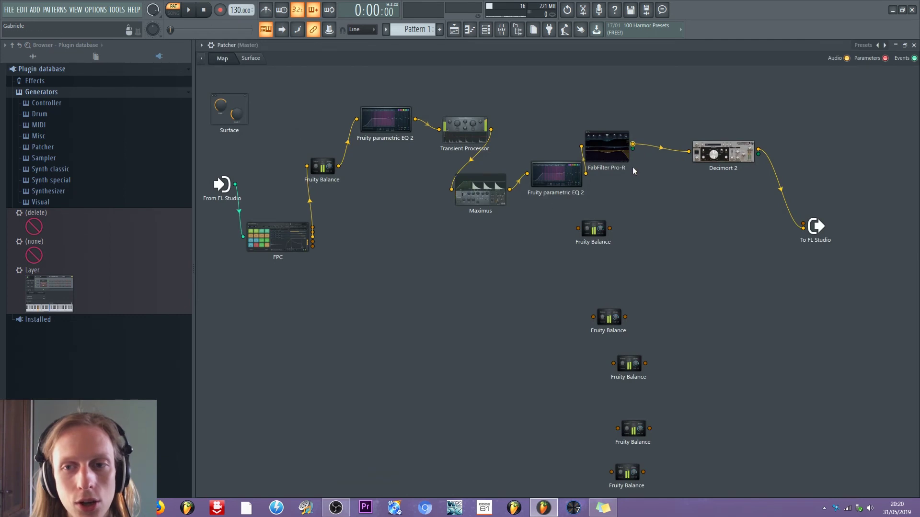
Shift Fruity parametric EQ 2 up and down through the effect slots of mixer Insert 2, and return to the Patcher map.
key("F9")
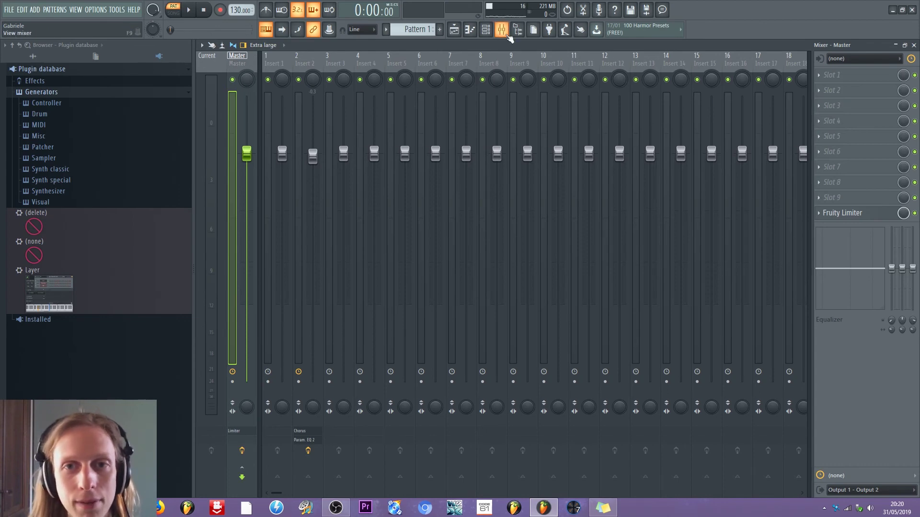
left_click(486, 30)
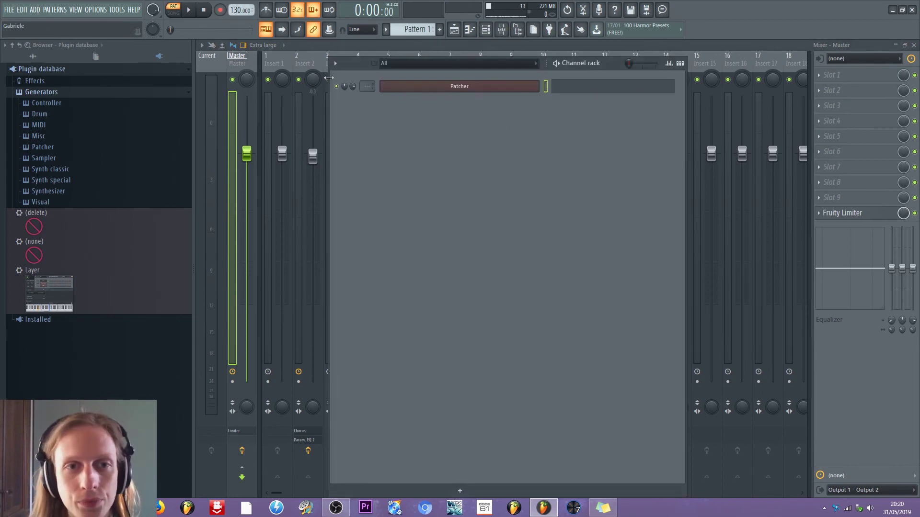
left_click(309, 76)
scroll(860, 124, "down", 1)
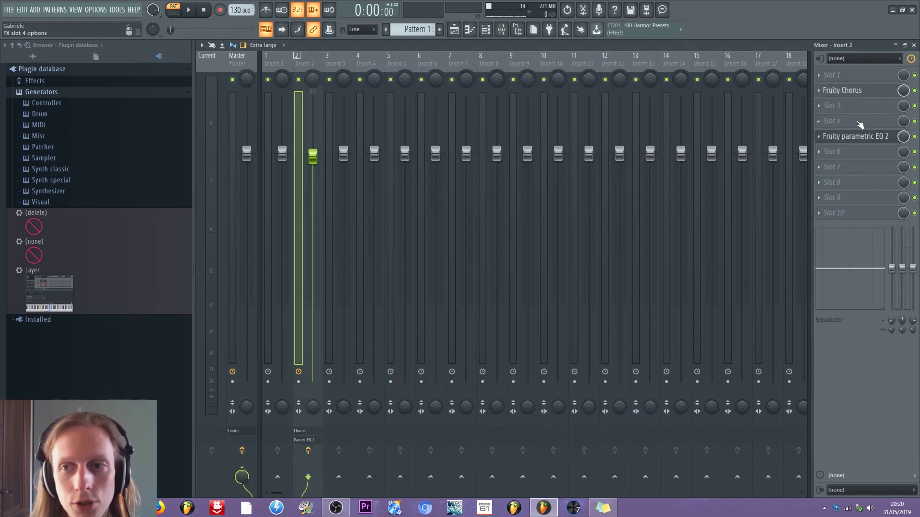
scroll(863, 138, "up", 2)
scroll(862, 96, "up", 1)
scroll(877, 107, "down", 1)
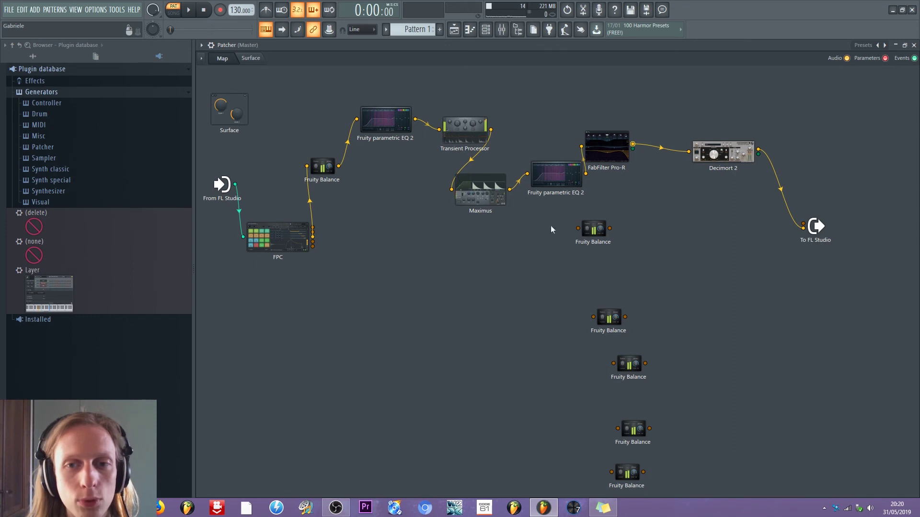
Spread out Maximus, the second Fruity parametric EQ 2 and FabFilter Pro-R on the map to make room between them.
left_click_drag(563, 183, 541, 122)
left_click_drag(600, 146, 659, 119)
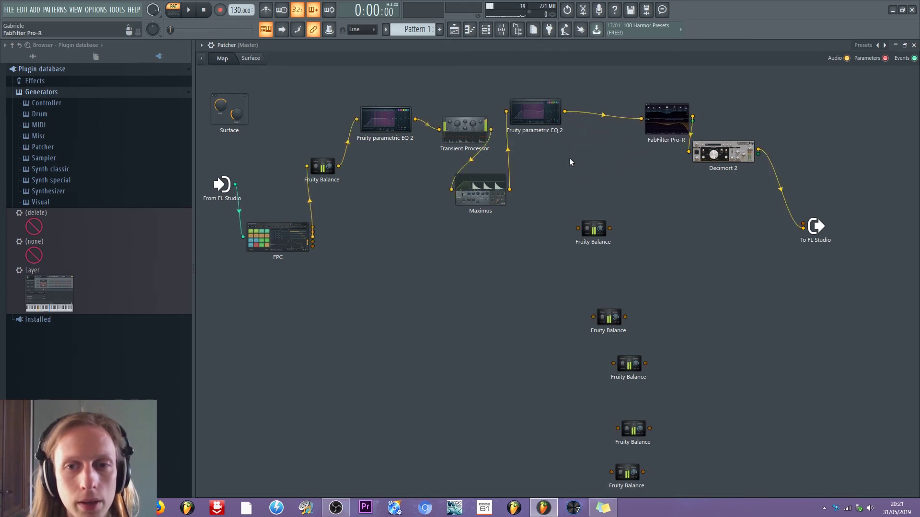
left_click_drag(479, 190, 499, 232)
left_click_drag(537, 125, 580, 129)
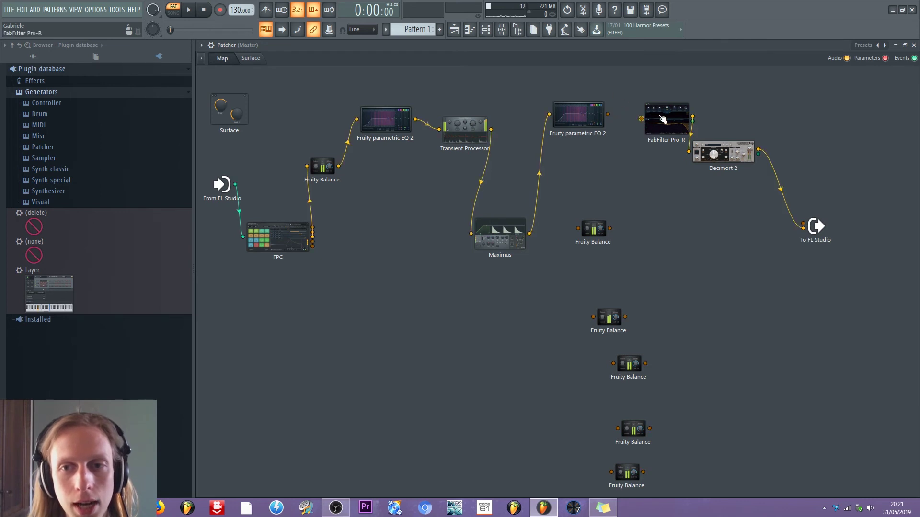
Place FabFilter Pro-R below the second Fruity parametric EQ 2 and wire both in parallel from Maximus into Decimort 2.
left_click_drag(685, 113, 610, 181)
left_click_drag(538, 233, 566, 186)
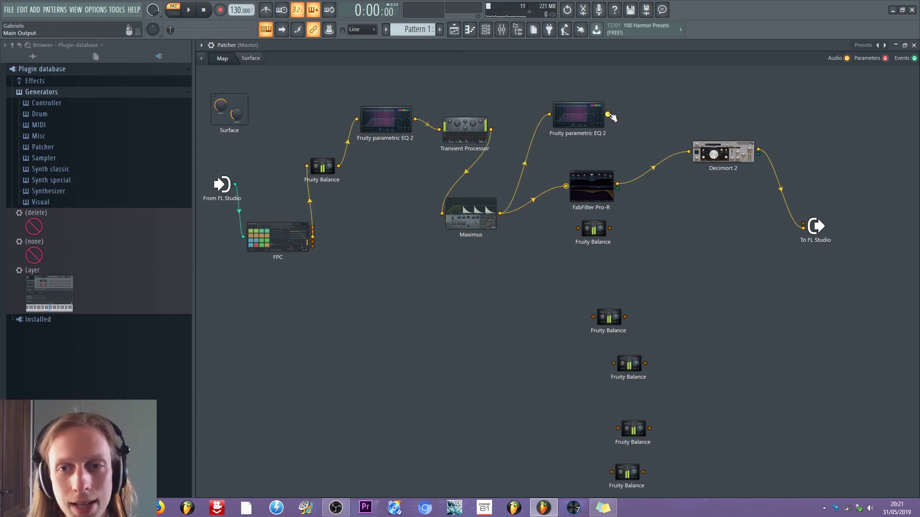
left_click_drag(607, 114, 689, 151)
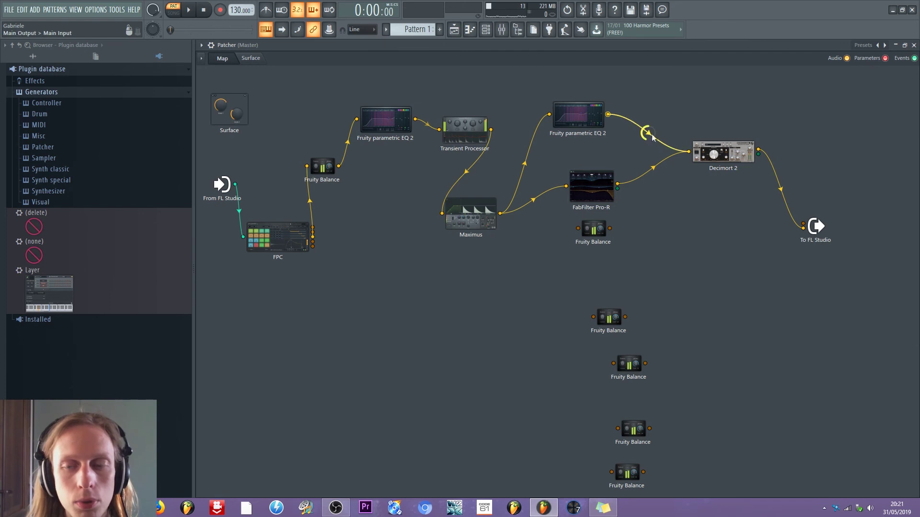